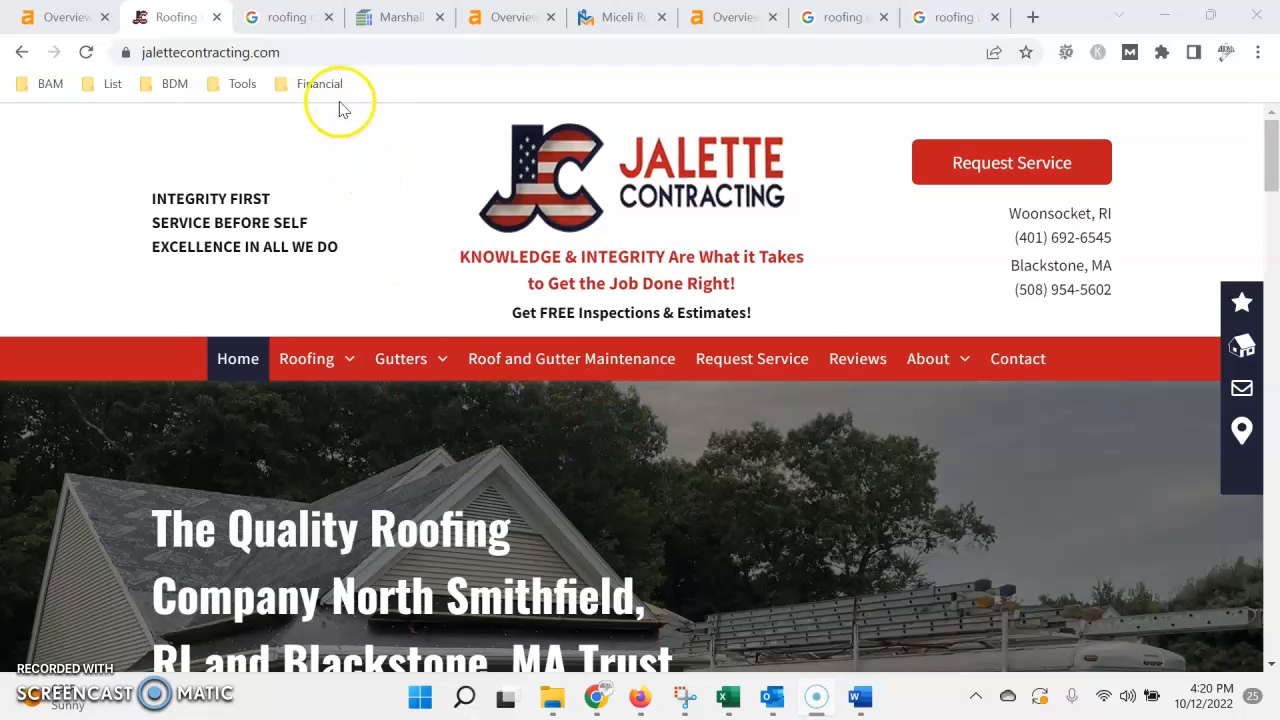
Switch to the 'roofing company ri' Google results before returning to the Ahrefs overview
{"action": "left_click", "coordinate": [287, 17]}
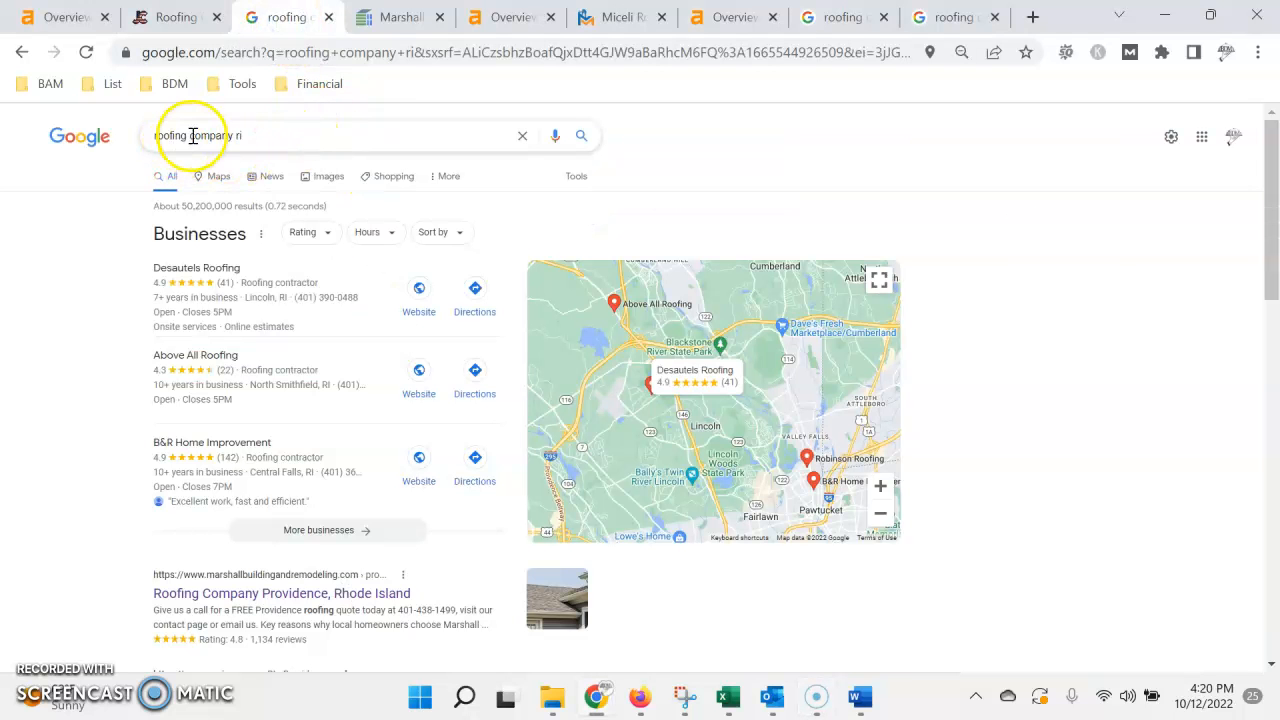
{"action": "scroll", "coordinate": [280, 360], "scroll_direction": "down", "scroll_amount": 3}
{"action": "scroll", "coordinate": [400, 380], "scroll_direction": "down", "scroll_amount": 3}
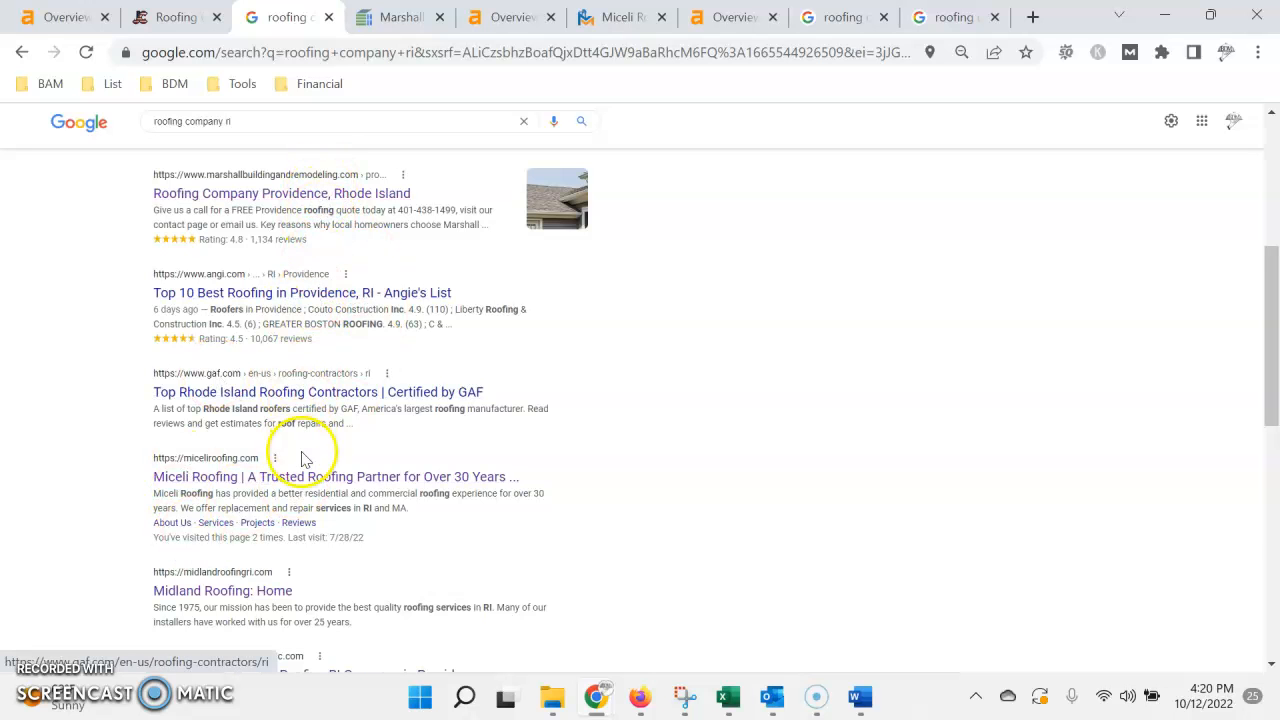
{"action": "scroll", "coordinate": [380, 200], "scroll_direction": "up", "scroll_amount": 3}
{"action": "scroll", "coordinate": [380, 320], "scroll_direction": "up", "scroll_amount": 3}
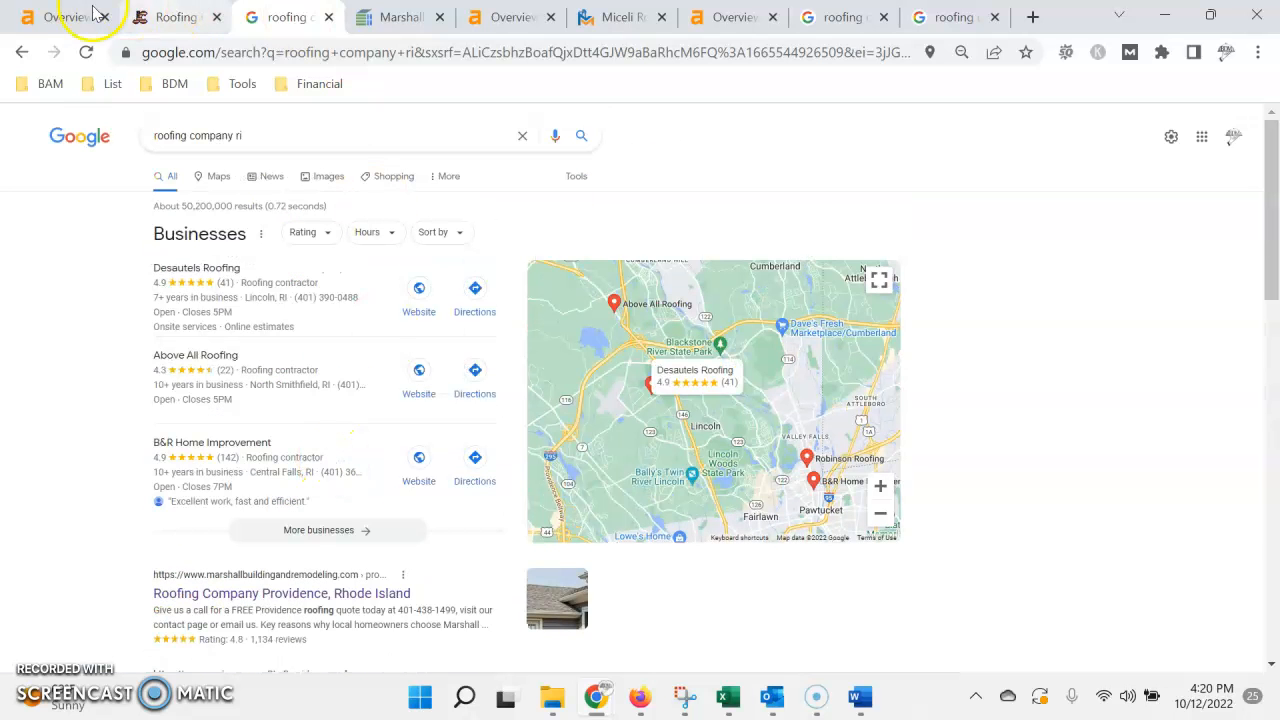
{"action": "left_click", "coordinate": [60, 17]}
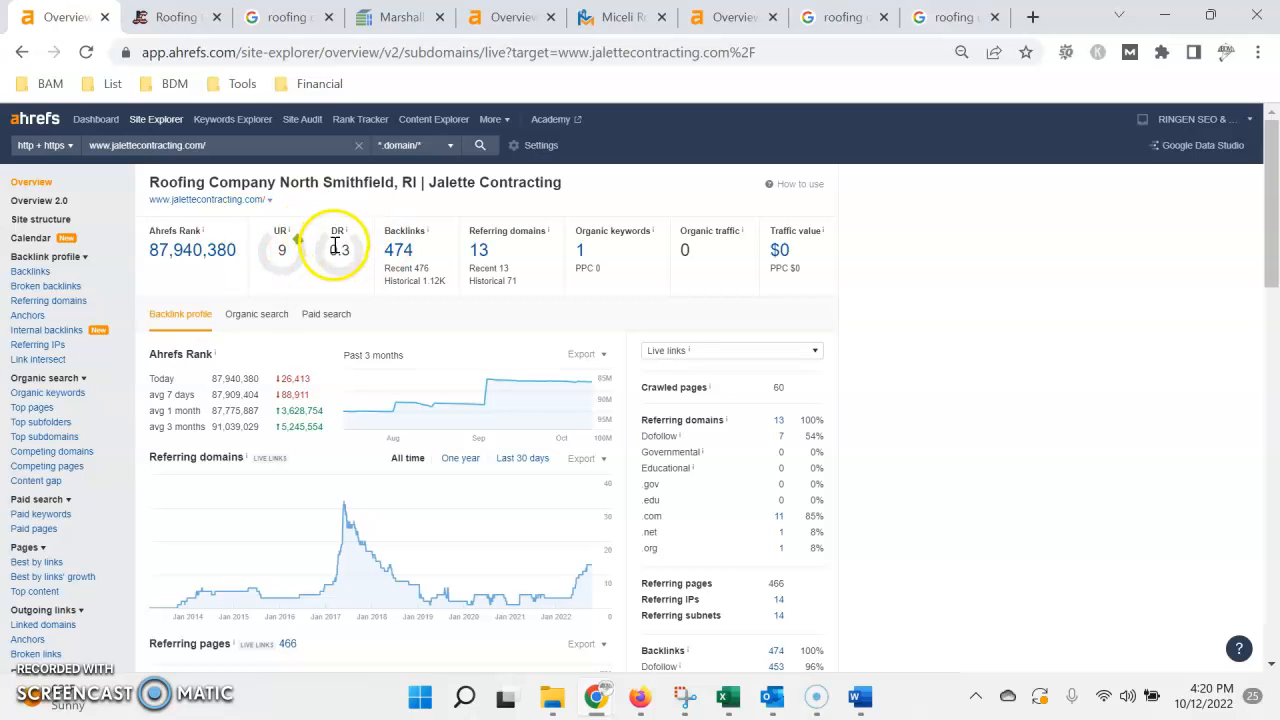
{"action": "left_click", "coordinate": [510, 17]}
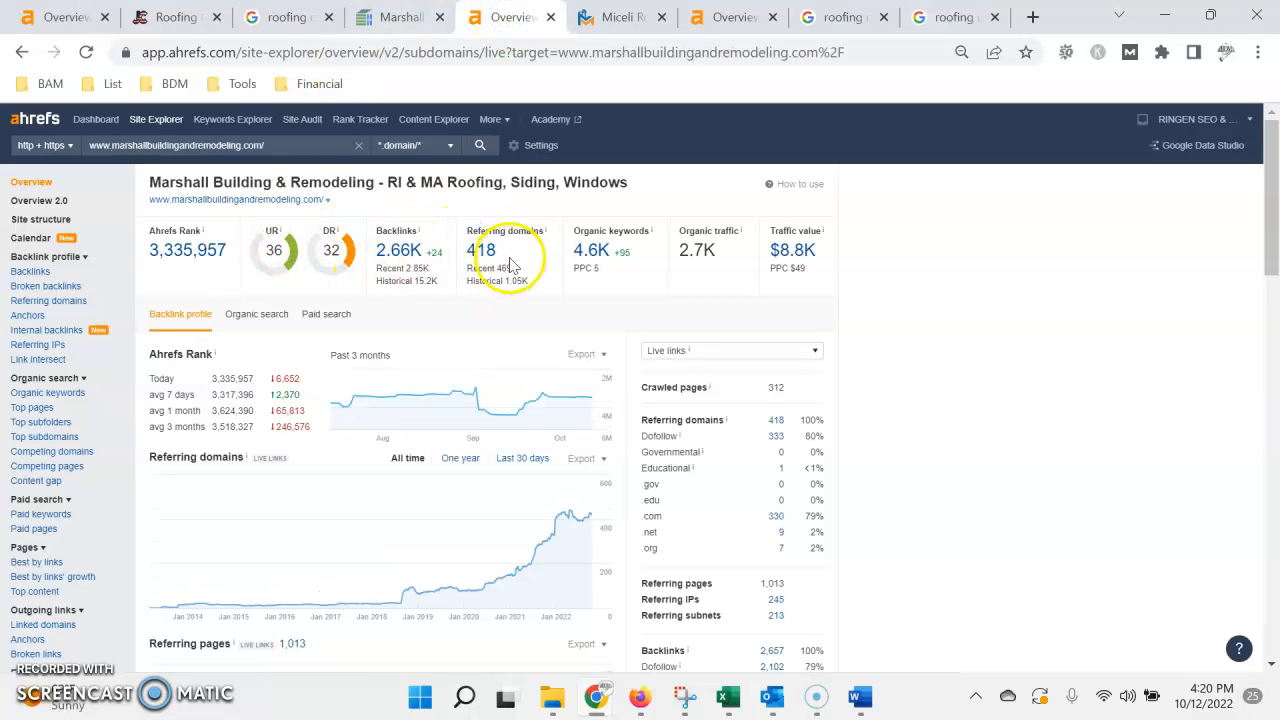
{"action": "left_click", "coordinate": [734, 17]}
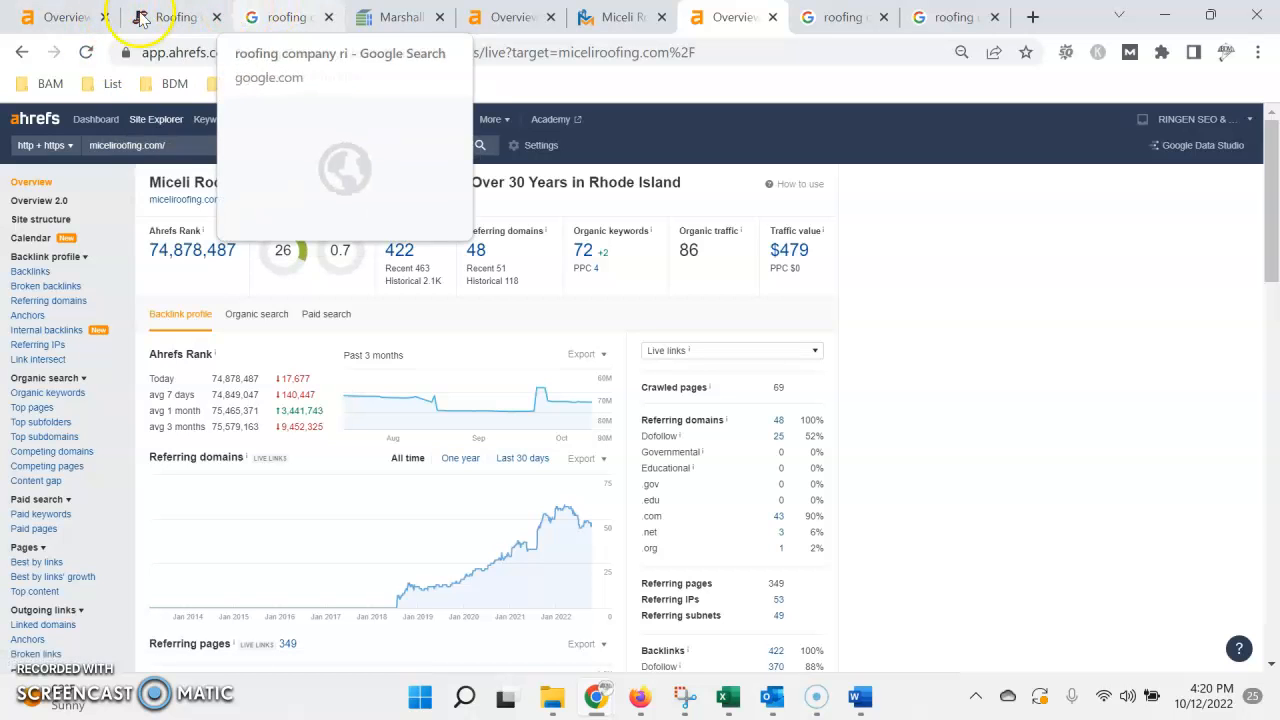
{"action": "left_click", "coordinate": [65, 17]}
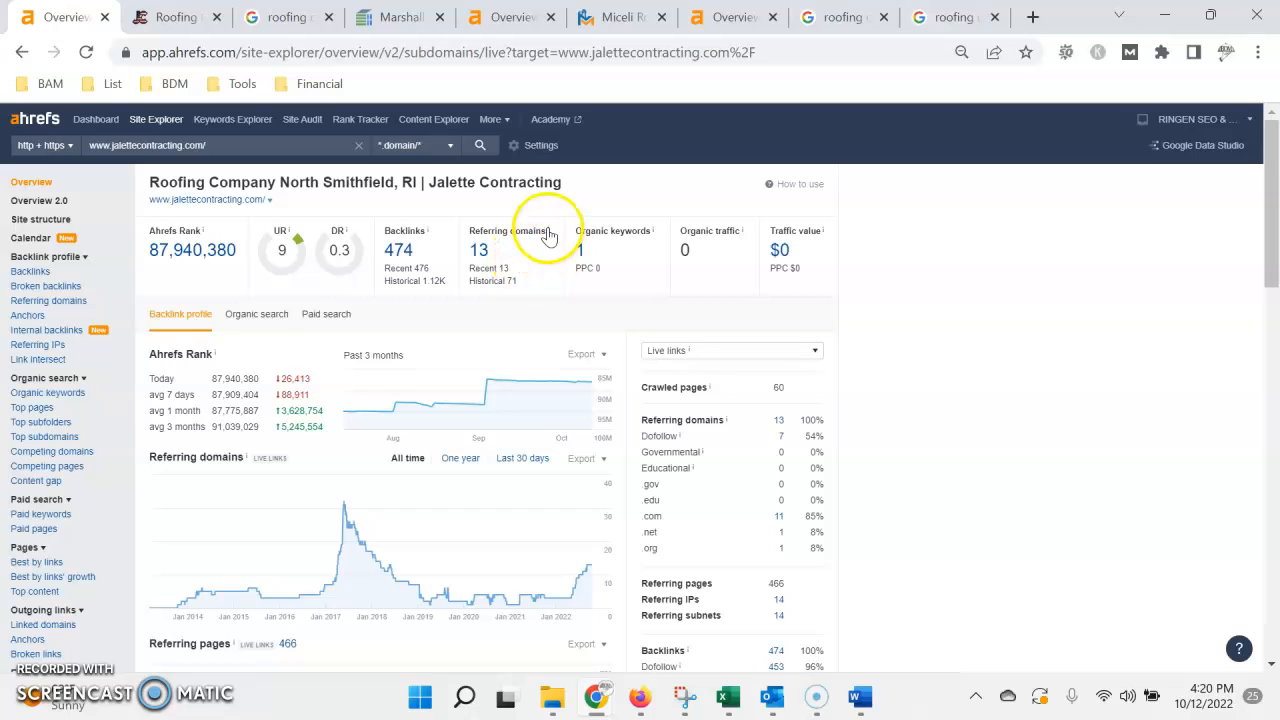
Point out the Backlinks and Referring domains figures on jalettecontracting.com's overview
{"action": "left_click_drag", "start_coordinate": [548, 232], "coordinate": [527, 231]}
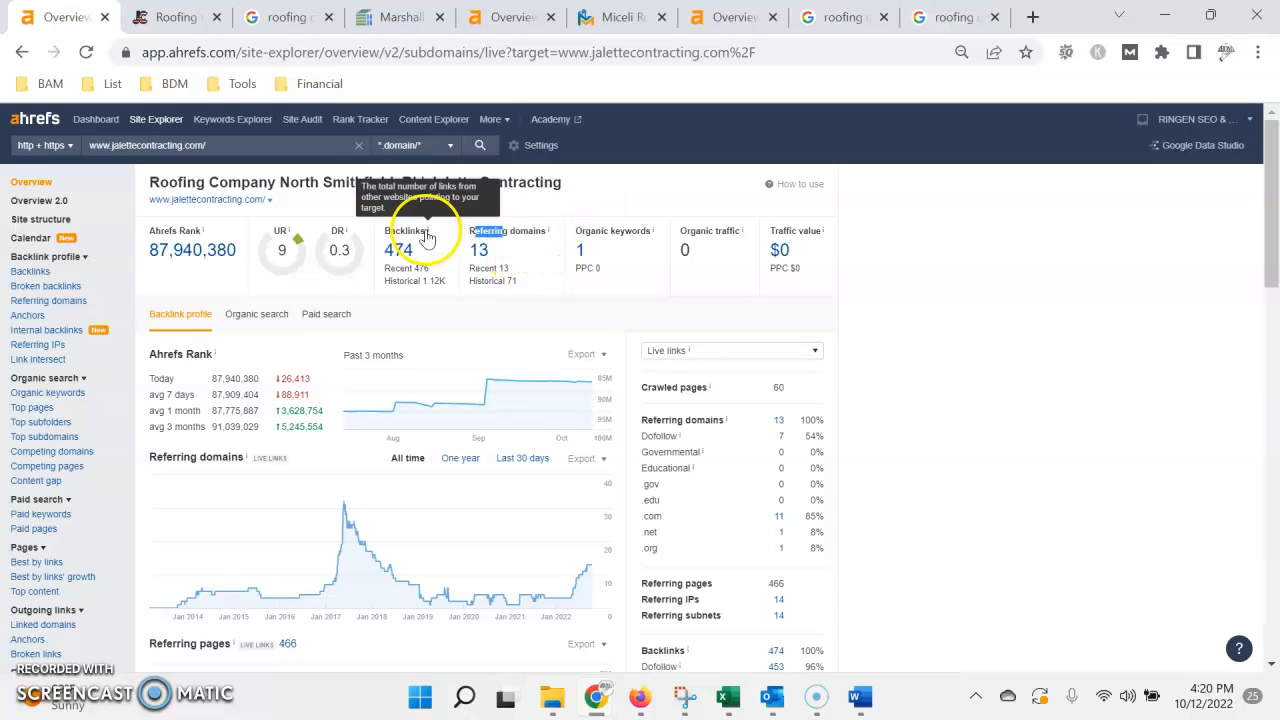
{"action": "left_click_drag", "start_coordinate": [426, 231], "coordinate": [386, 231]}
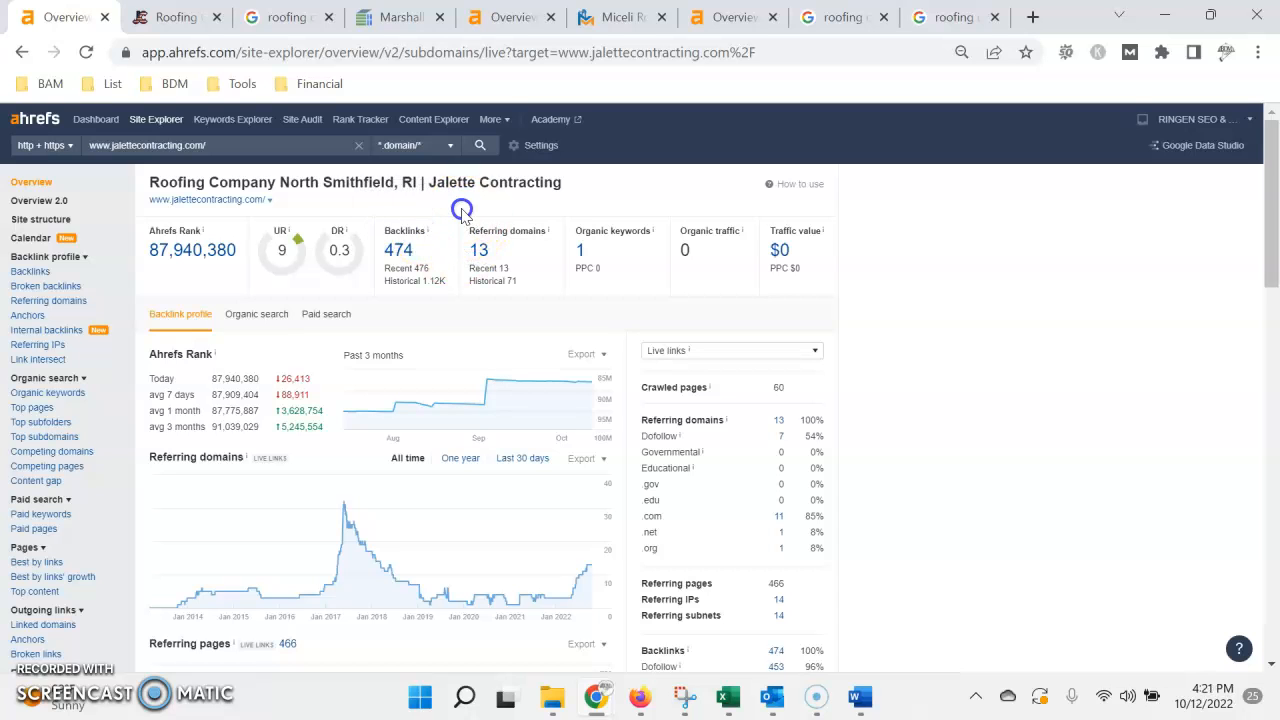
{"action": "left_click", "coordinate": [525, 232]}
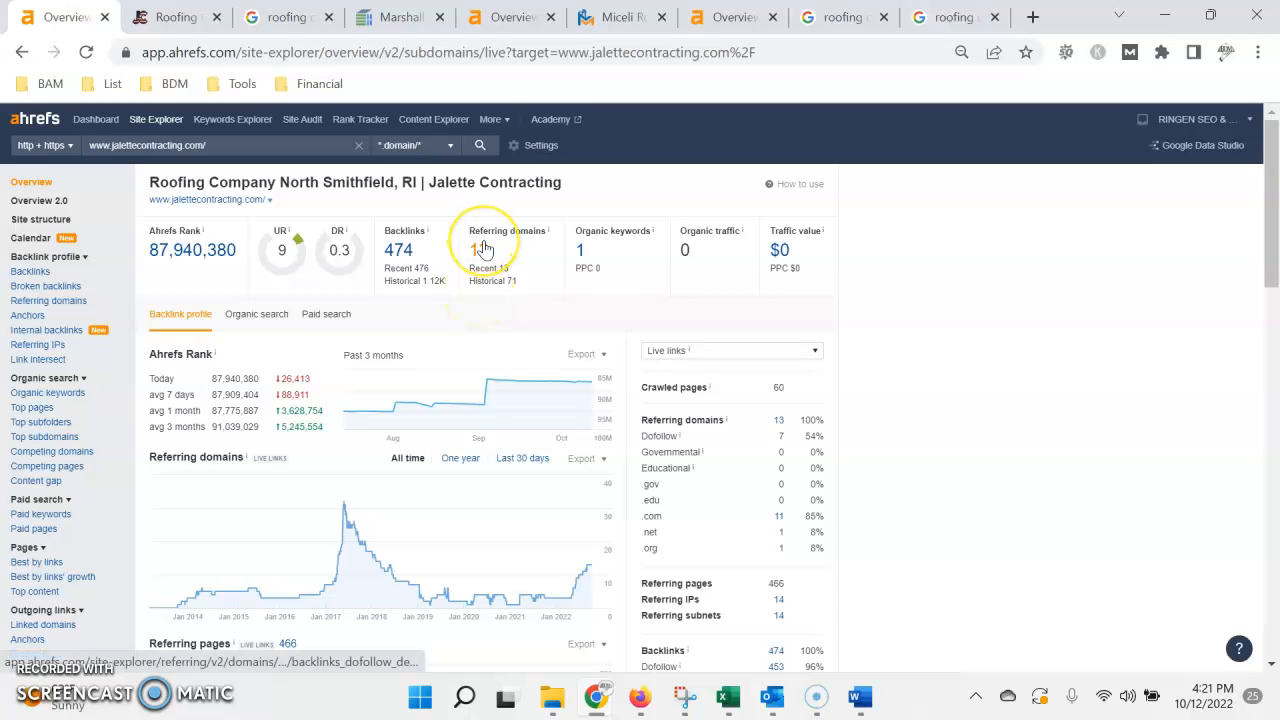
{"action": "left_click", "coordinate": [481, 253]}
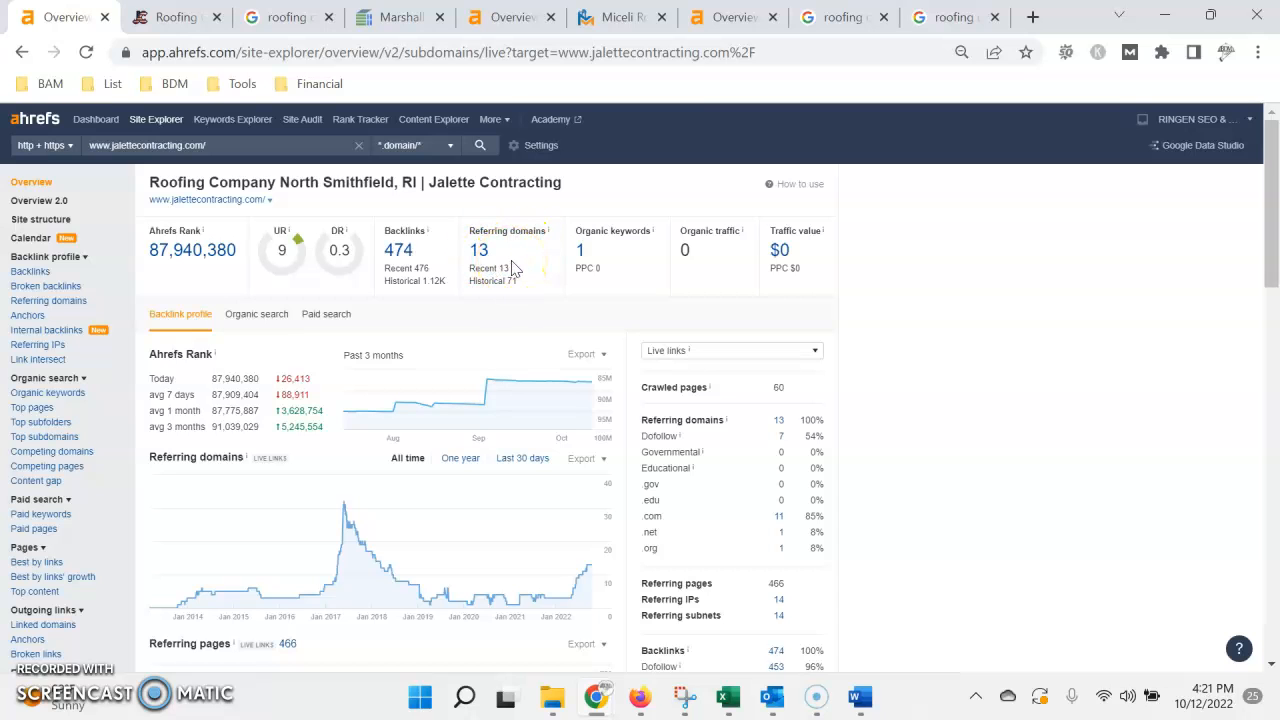
Compare Marshall Building (418) and Miceli Roofing (48) referring domains, then view the Jalette site
{"action": "left_click", "coordinate": [505, 17]}
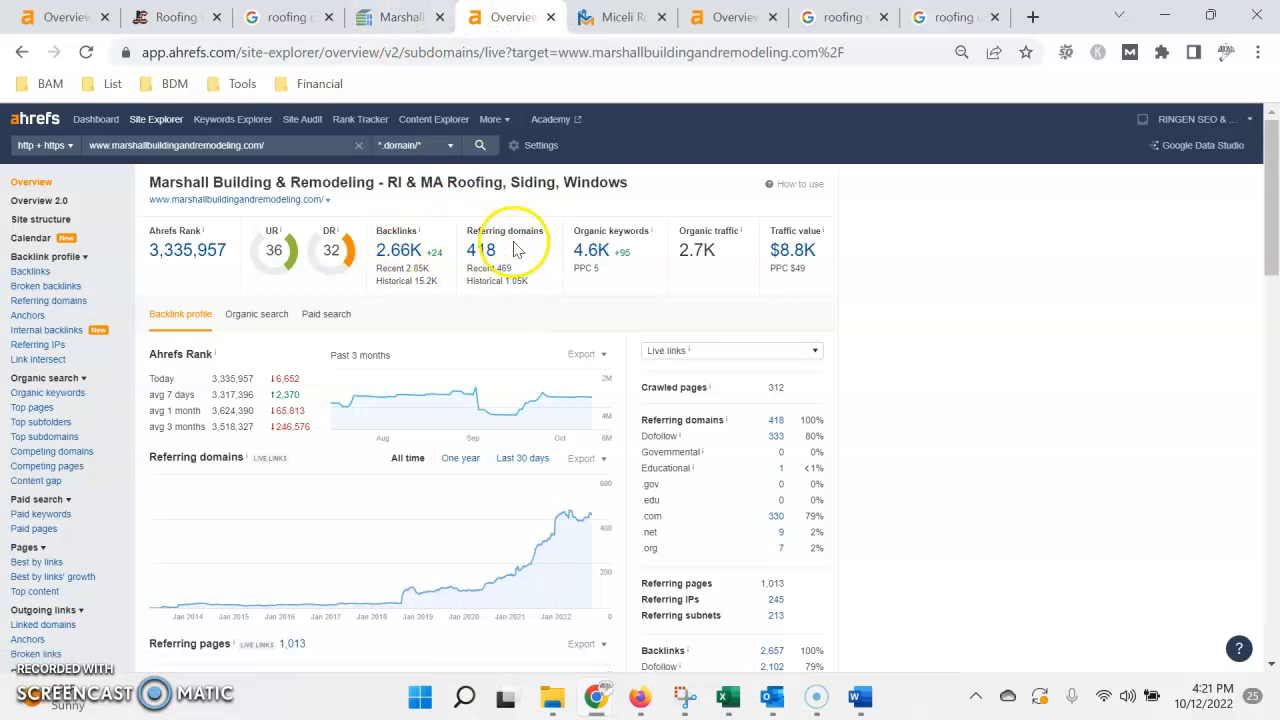
{"action": "left_click", "coordinate": [735, 17]}
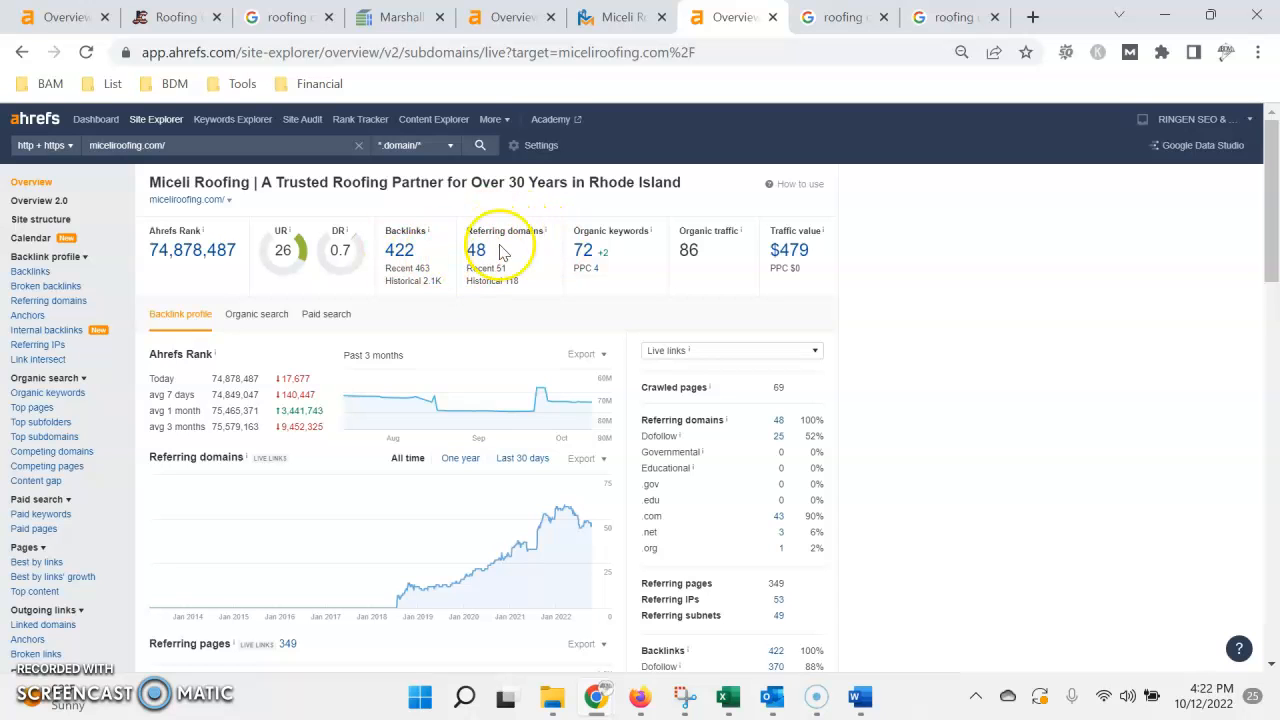
{"action": "left_click", "coordinate": [528, 17]}
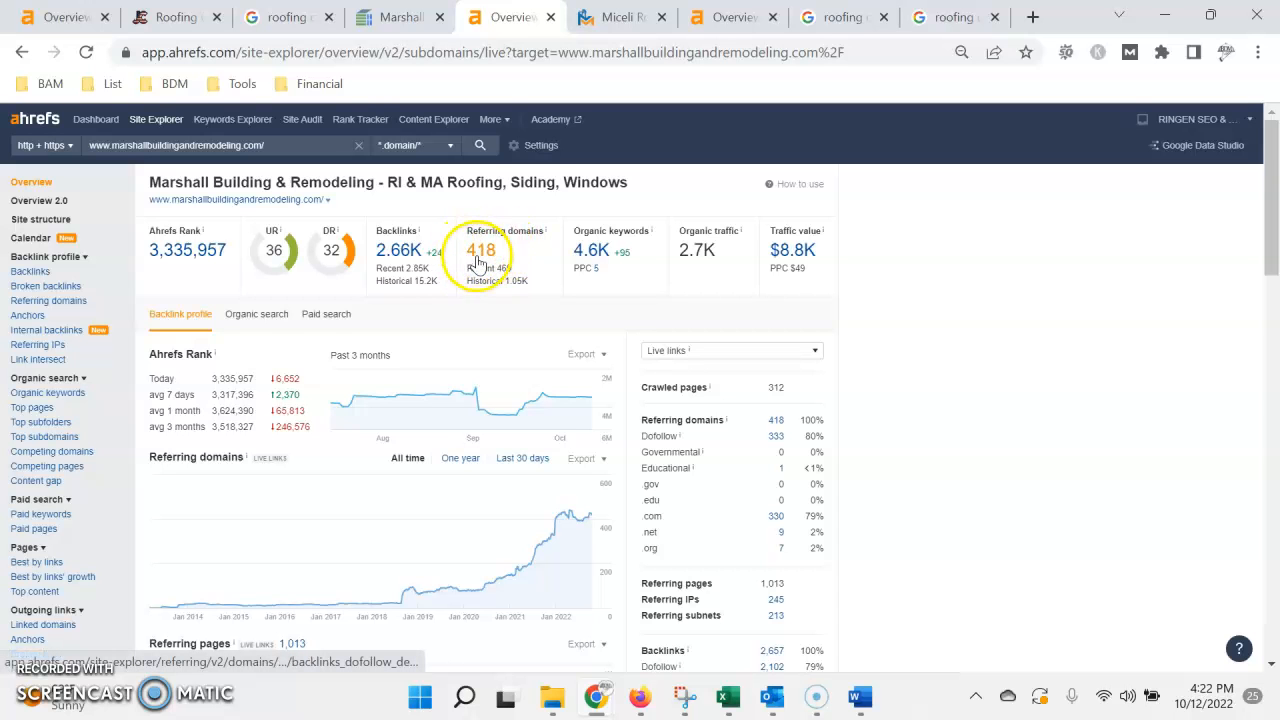
{"action": "left_click", "coordinate": [178, 17]}
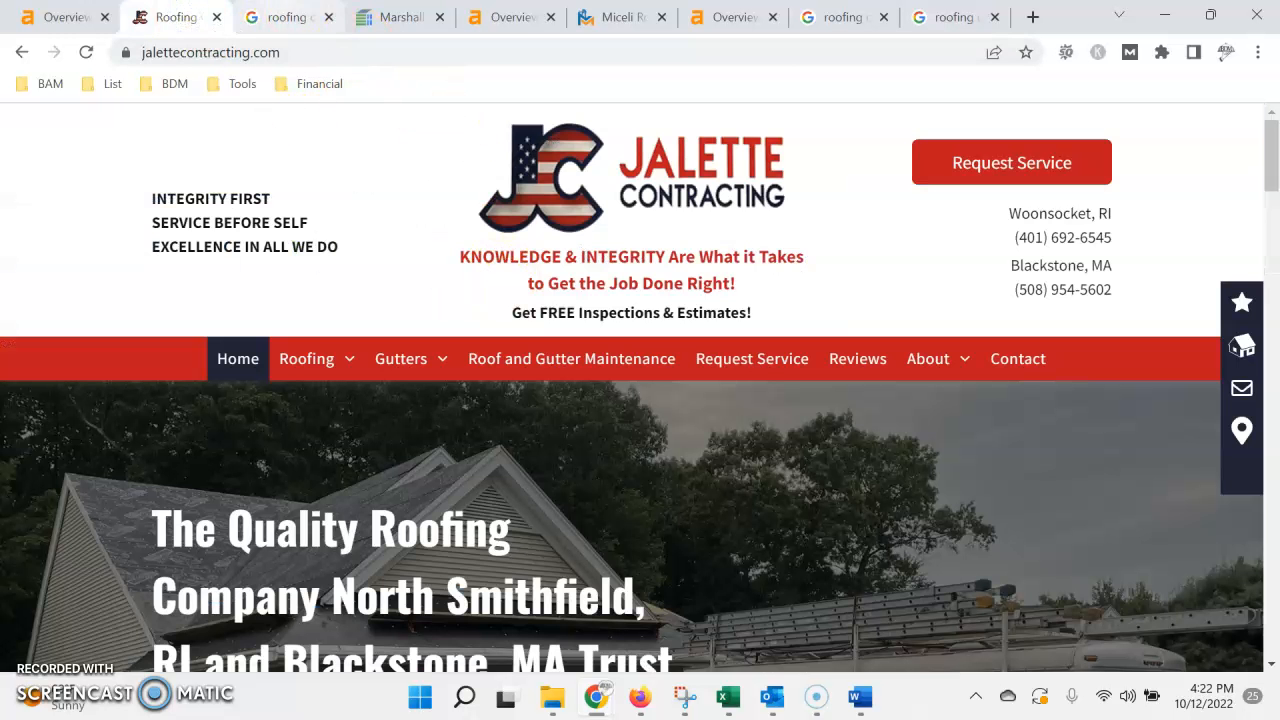
Return to jalettecontracting.com's Ahrefs overview with 474 backlinks and 13 referring domains
{"action": "left_click", "coordinate": [288, 17]}
{"action": "left_click", "coordinate": [65, 17]}
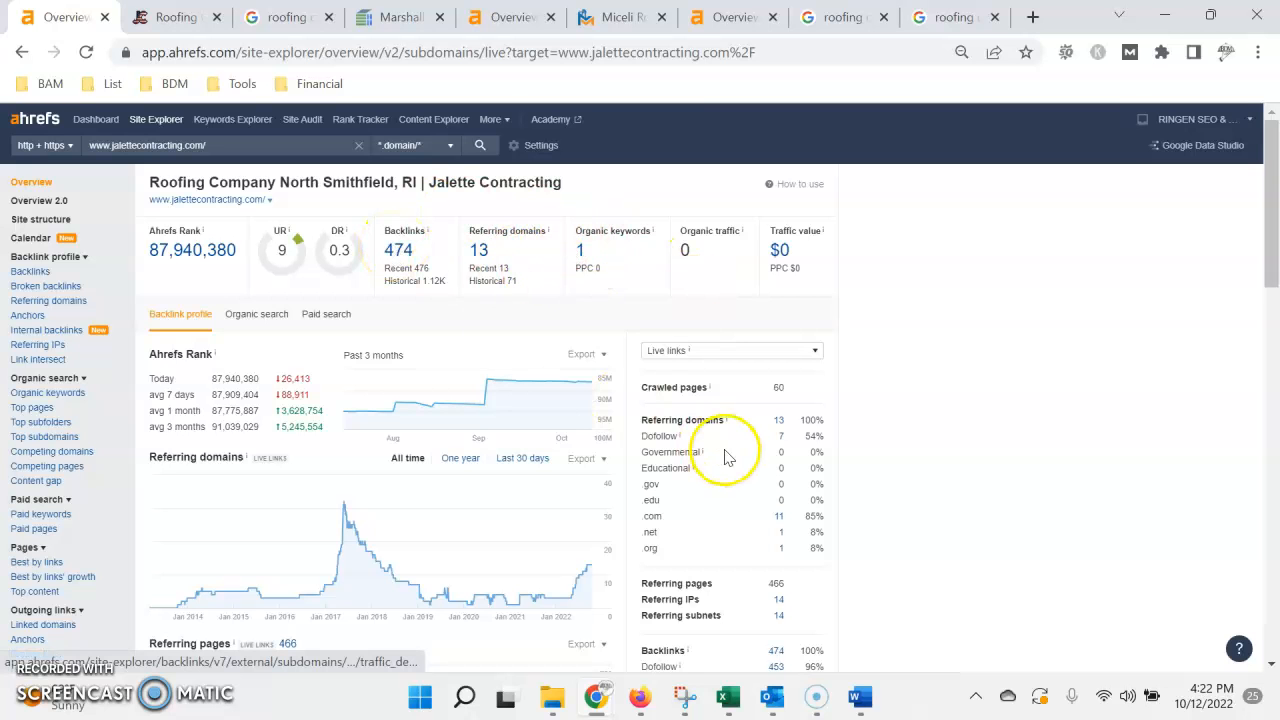
{"action": "left_click", "coordinate": [478, 250]}
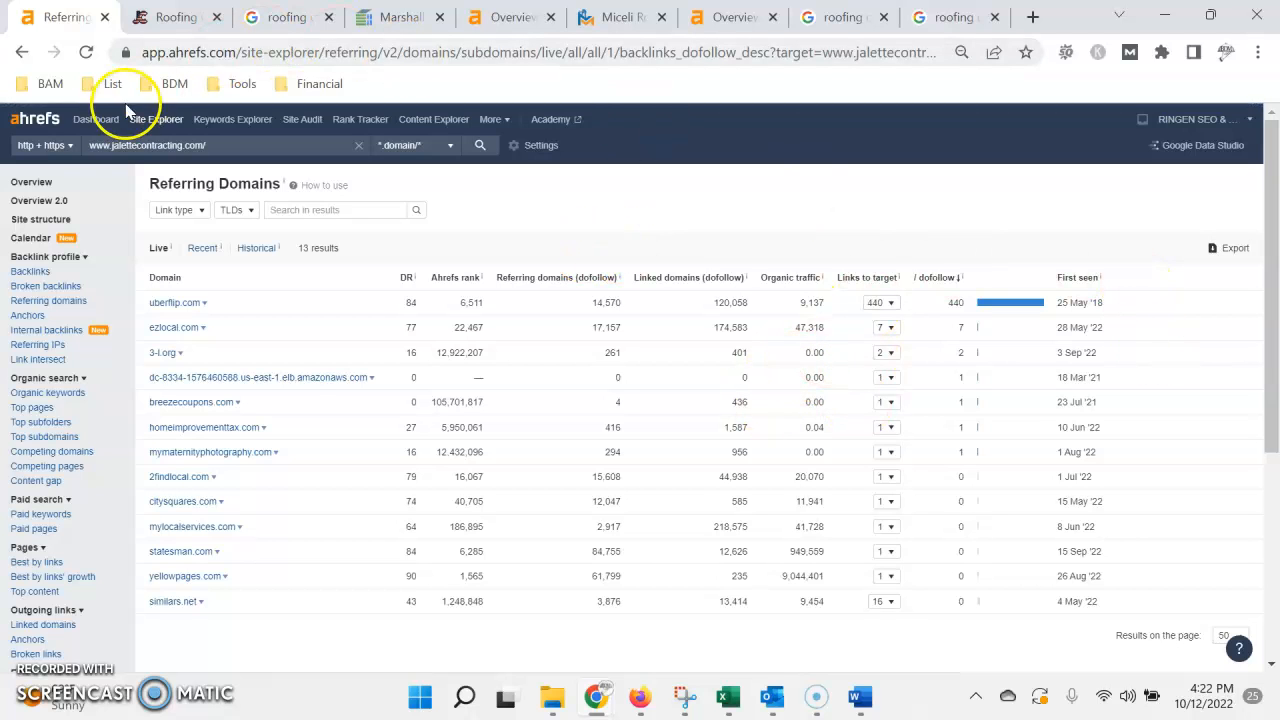
{"action": "left_click", "coordinate": [38, 181]}
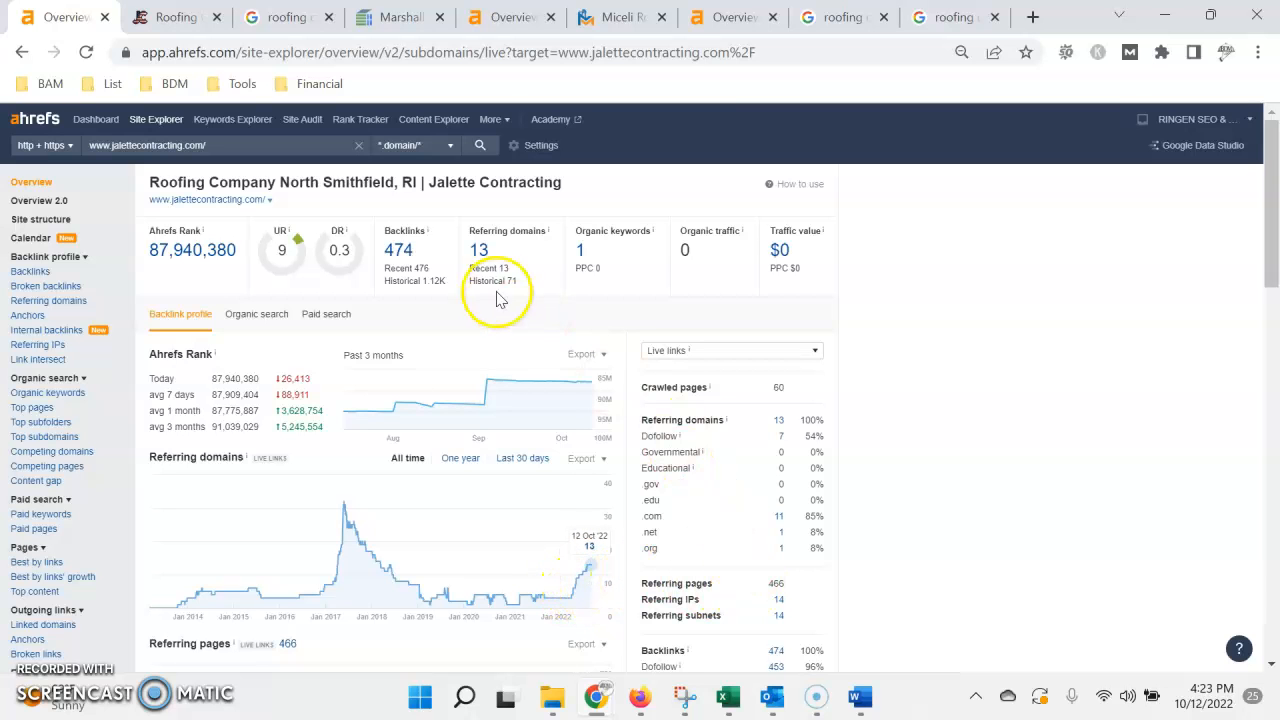
View the Referring Domains report listing the 13 linking domains such as uberflip.com and ezlocal.com
{"action": "left_click", "coordinate": [479, 250]}
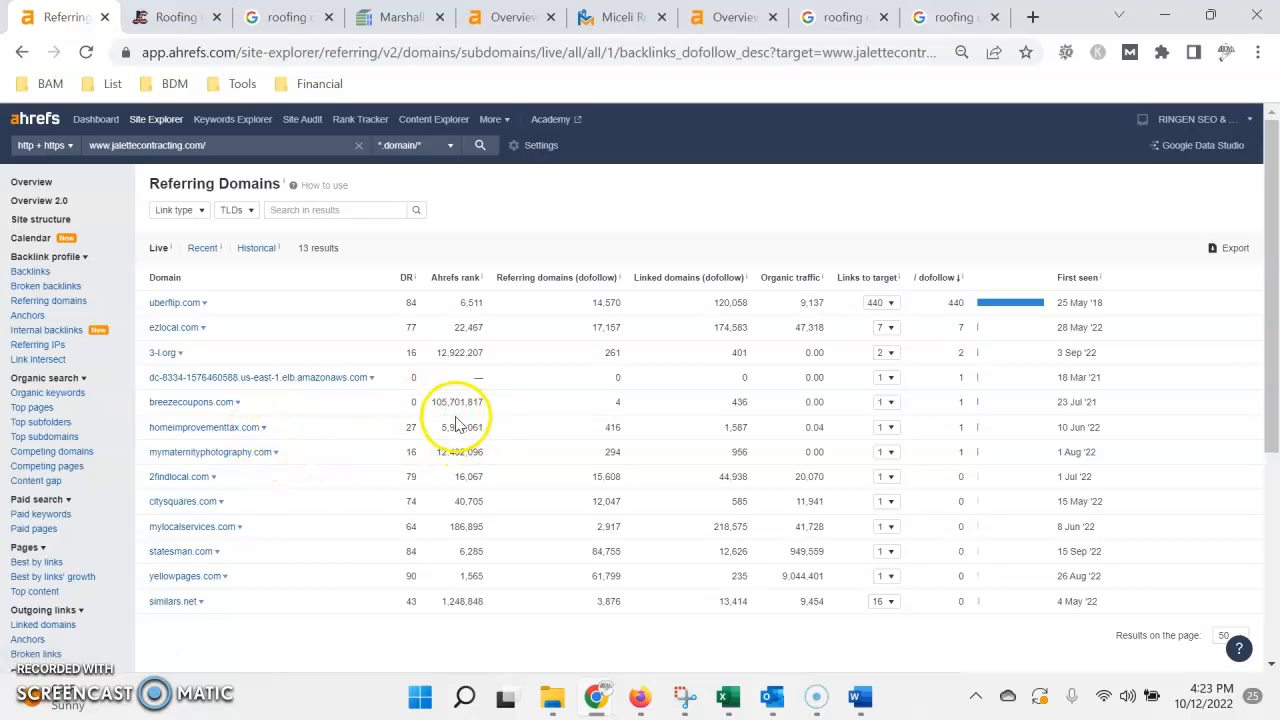
Check Marshall Building's metrics and the Jalette site, then return to Jalette's Ahrefs overview
{"action": "left_click", "coordinate": [31, 181]}
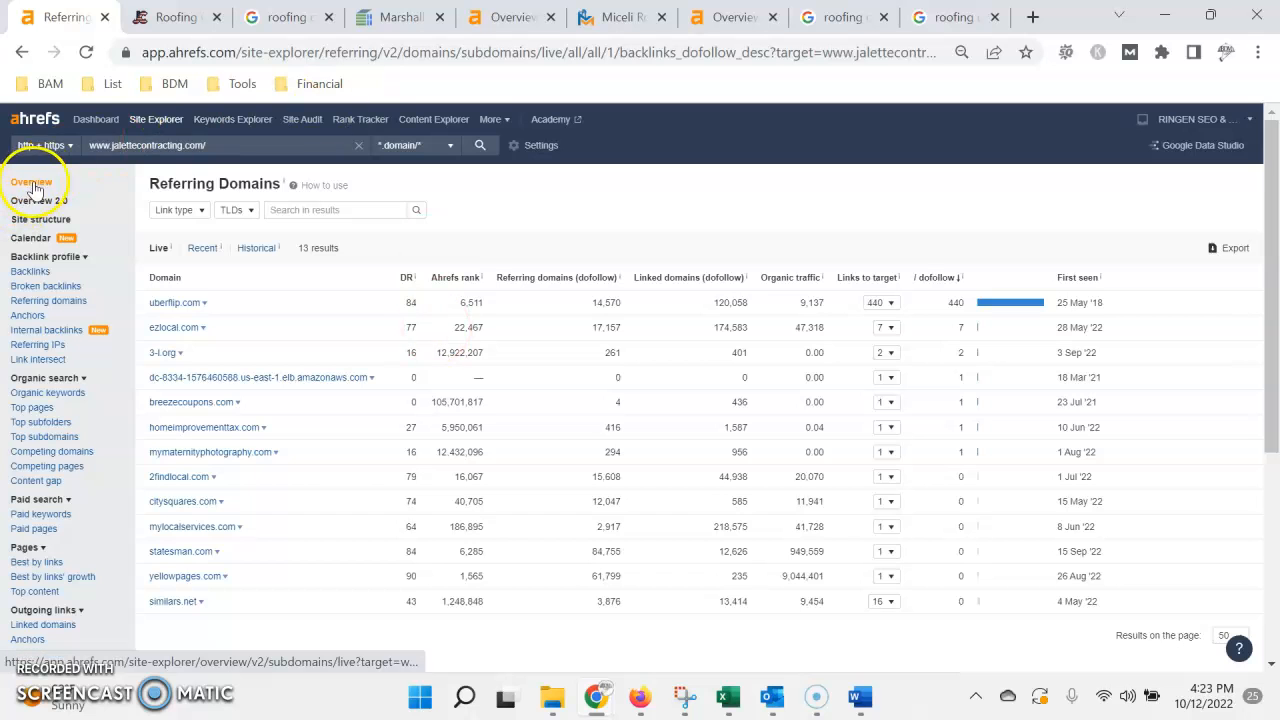
{"action": "left_click", "coordinate": [512, 17]}
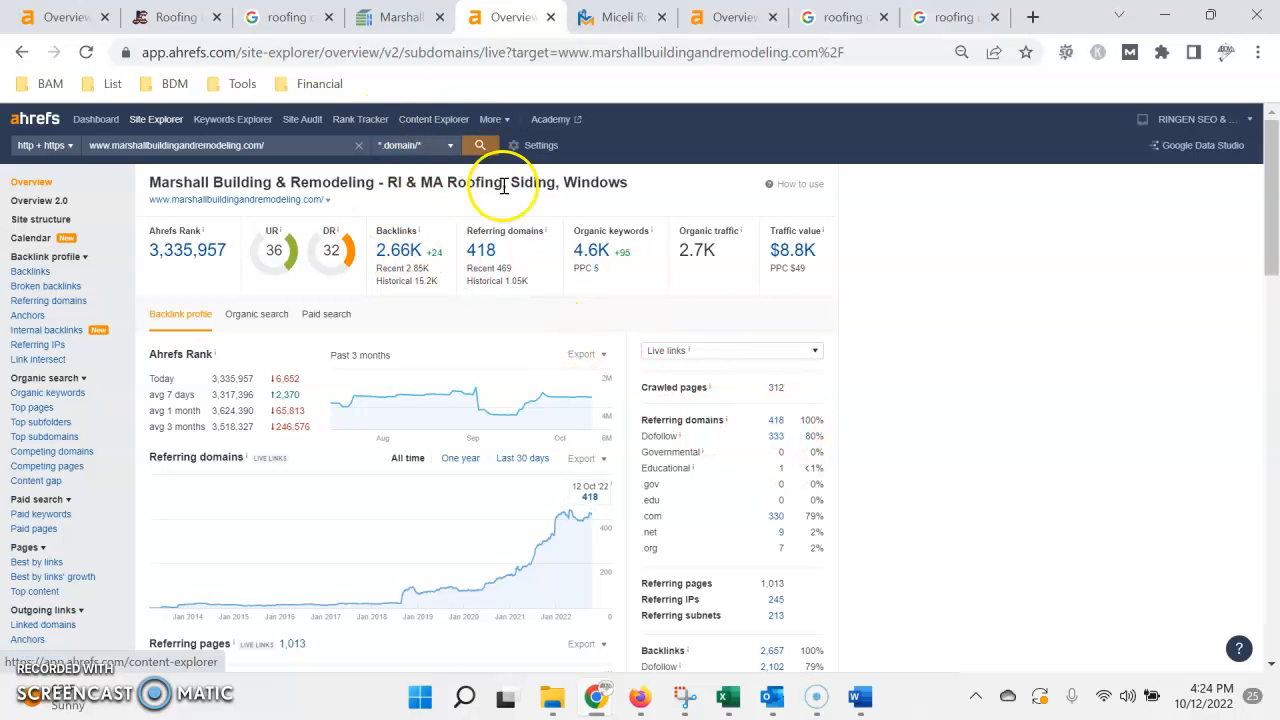
{"action": "left_click", "coordinate": [177, 17]}
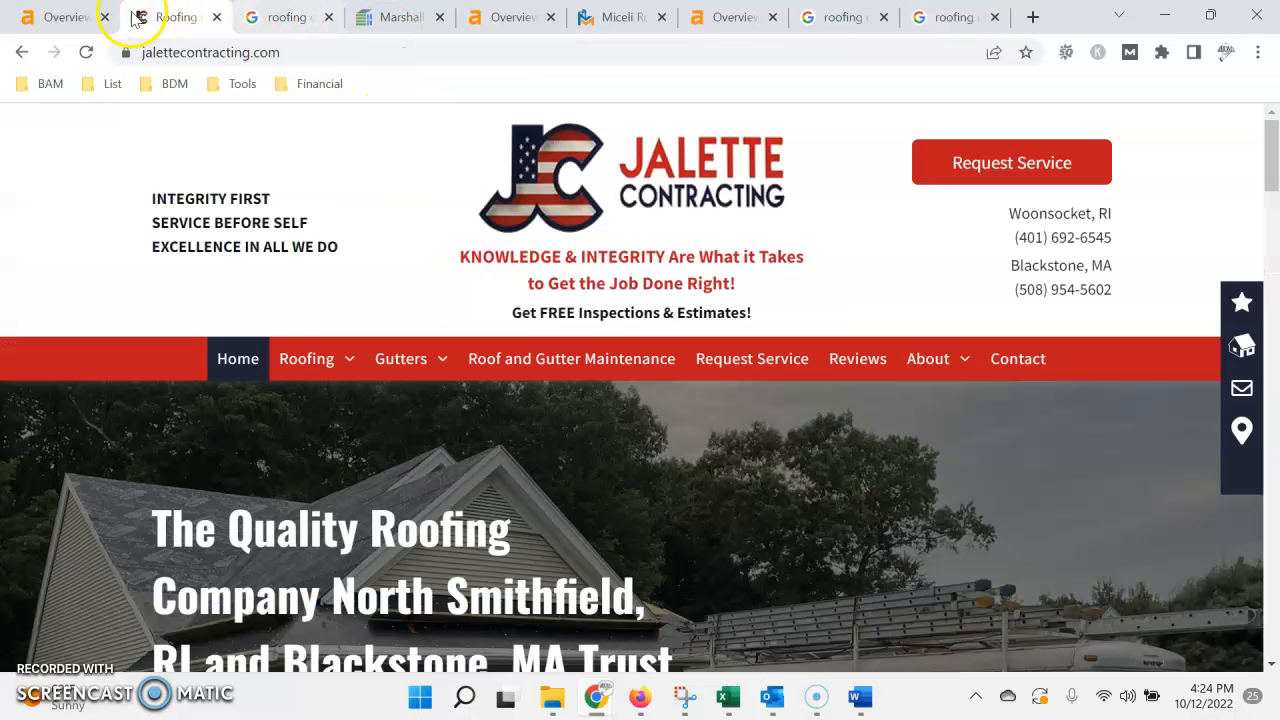
{"action": "left_click", "coordinate": [60, 17]}
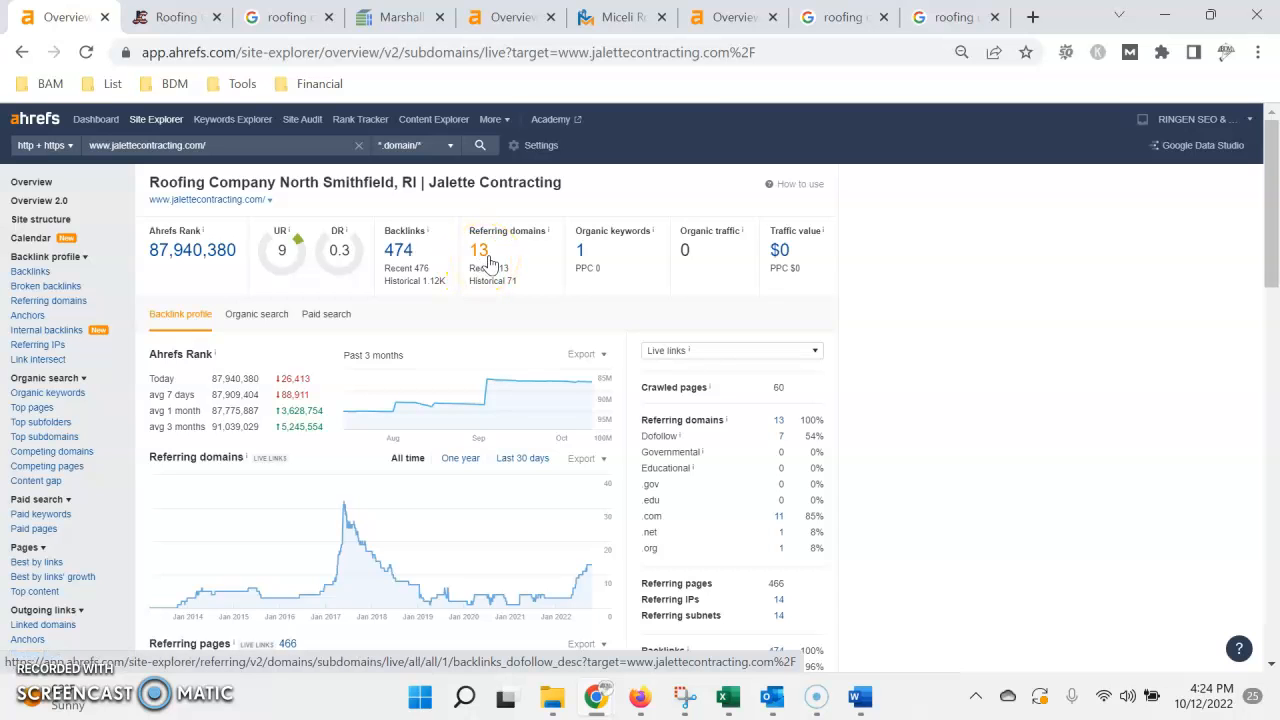
Check Jalette's single organic keyword, gutter installation worcester ma, in the Organic keywords report
{"action": "right_click", "coordinate": [487, 258]}
{"action": "left_click", "coordinate": [505, 150]}
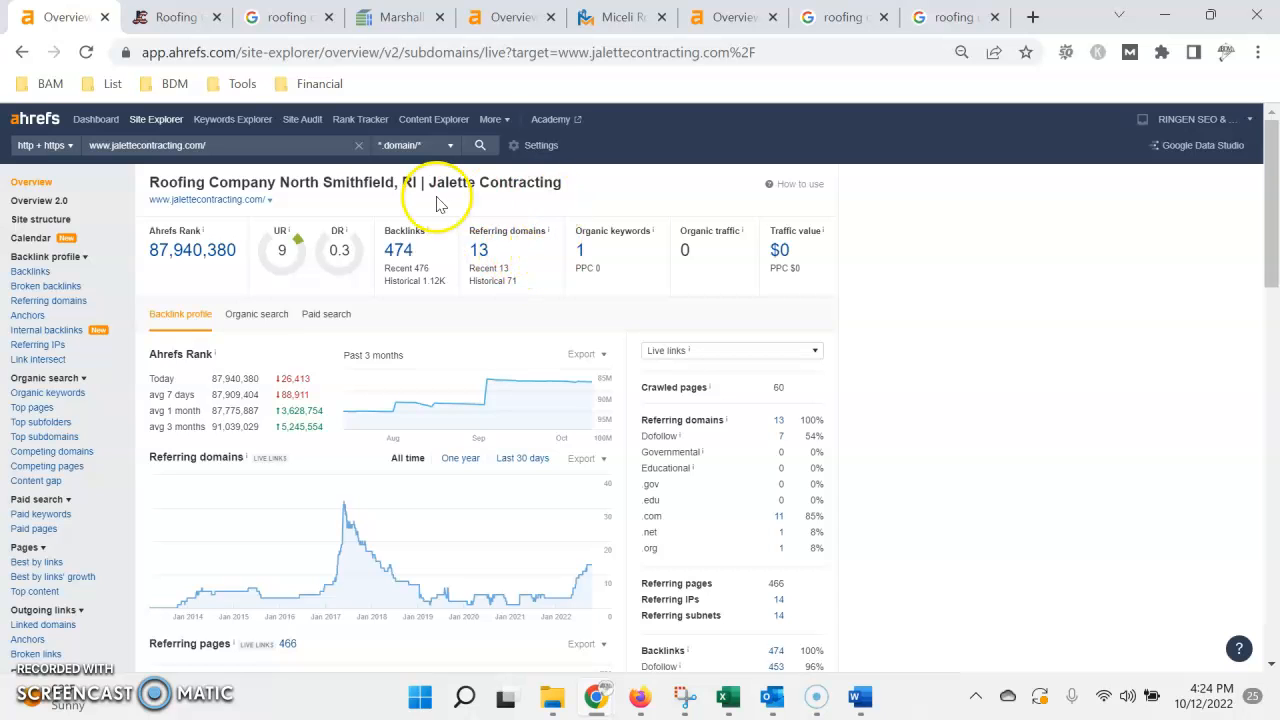
{"action": "left_click", "coordinate": [579, 250]}
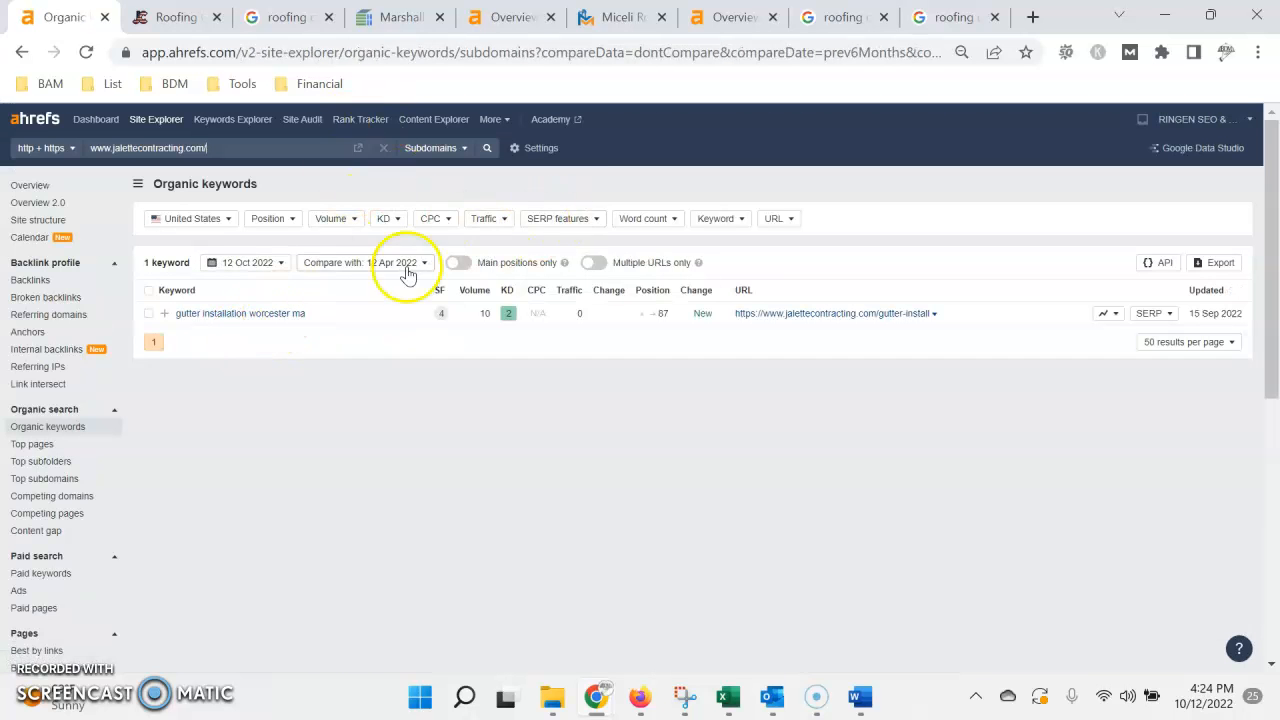
{"action": "left_click", "coordinate": [32, 186]}
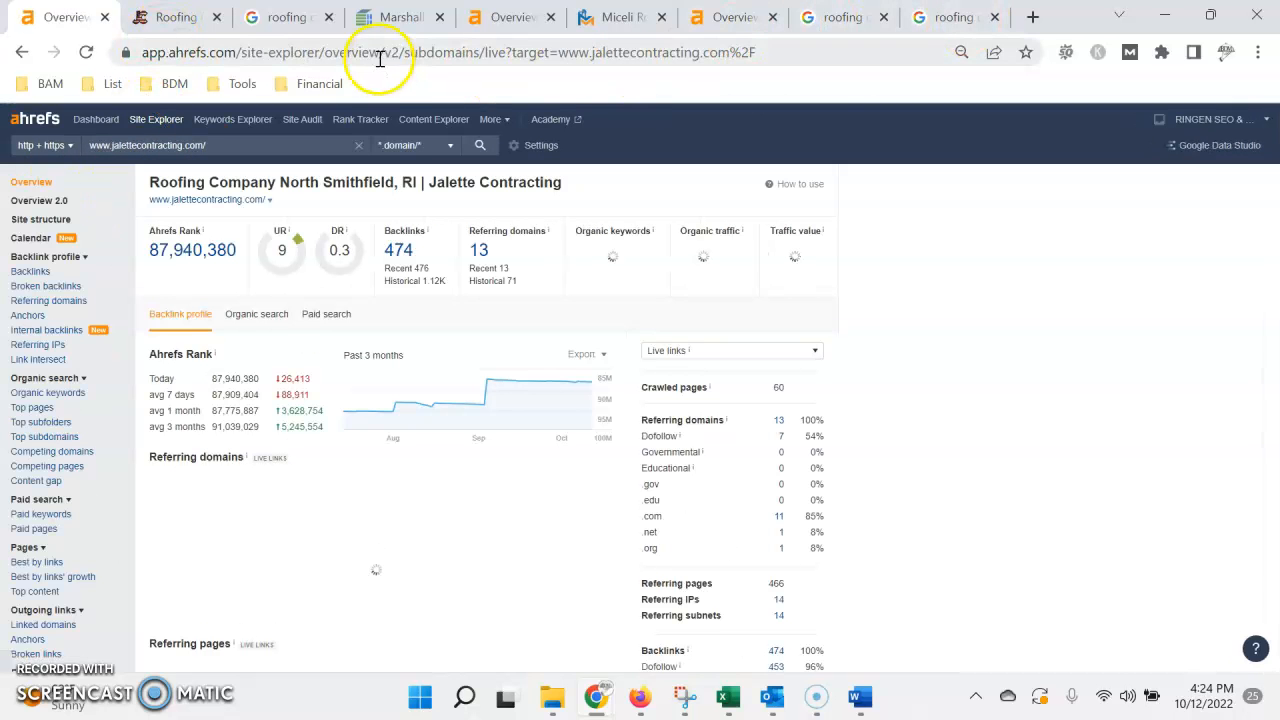
Page through the 'roofing company blackstone ma' results to page 9, finding Jalette only via MapQuest and Firmania
{"action": "left_click", "coordinate": [843, 17]}
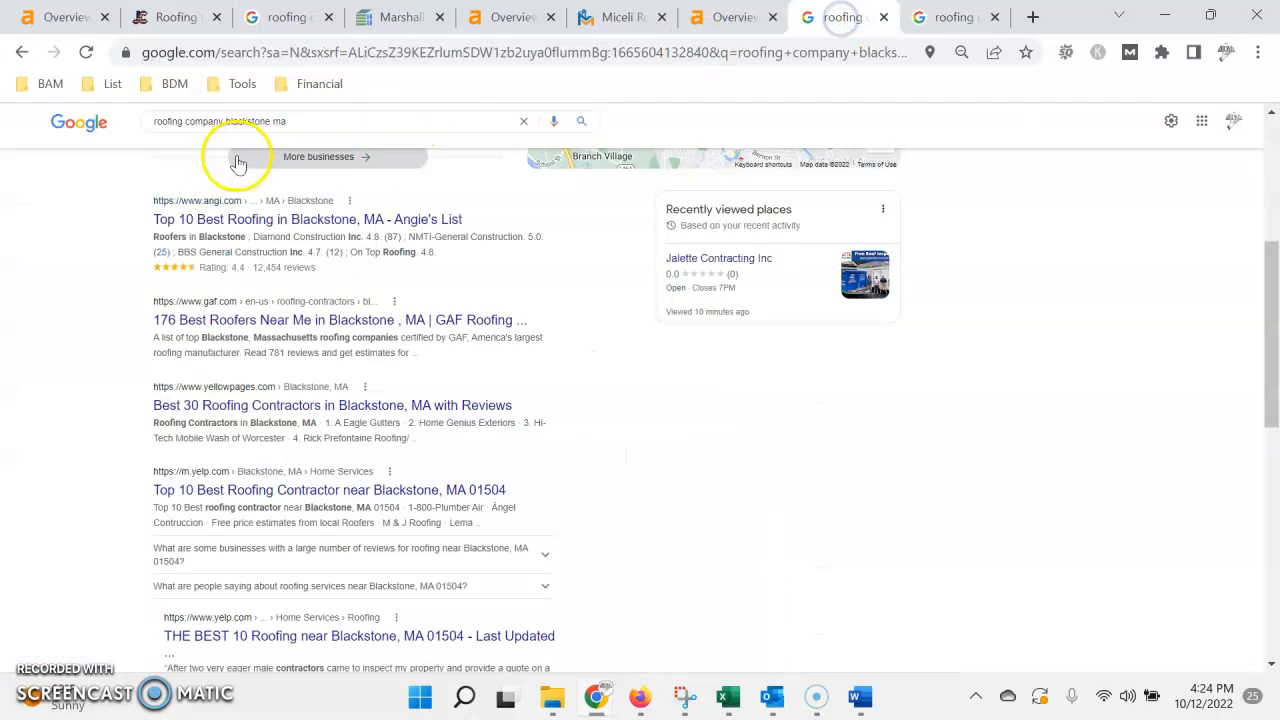
{"action": "scroll", "coordinate": [200, 140], "scroll_direction": "up", "scroll_amount": 4}
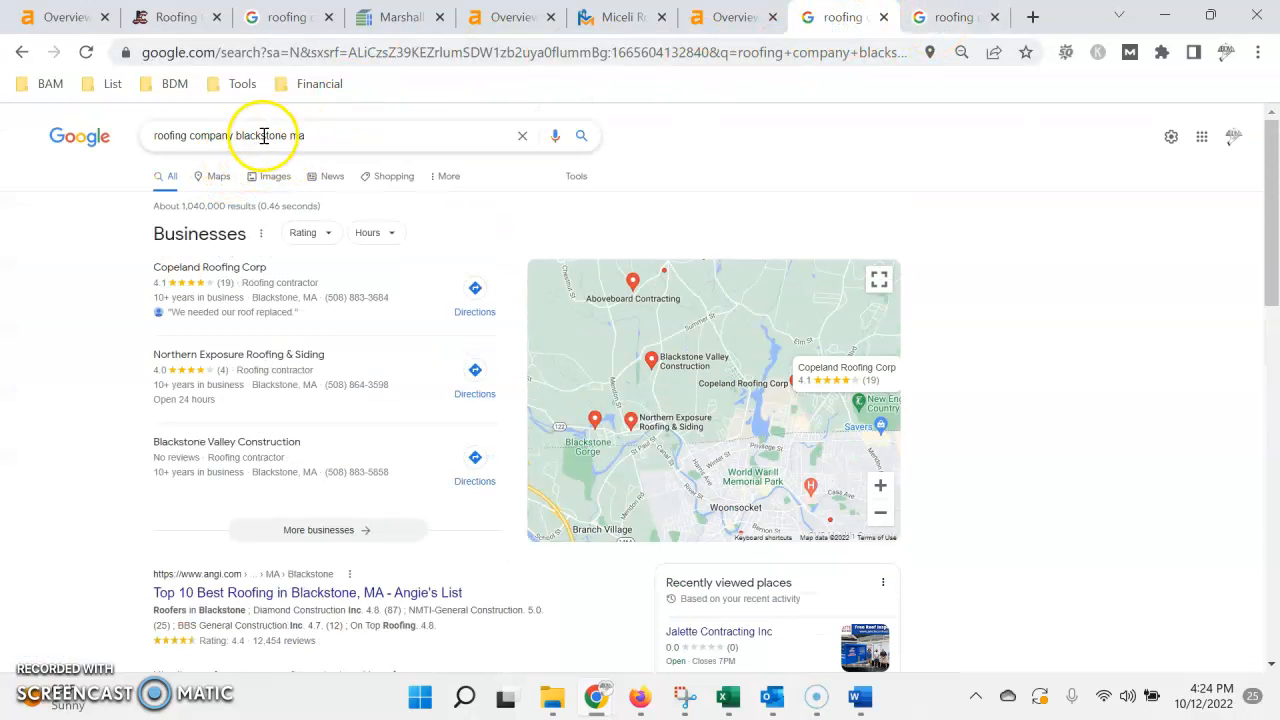
{"action": "scroll", "coordinate": [290, 200], "scroll_direction": "down", "scroll_amount": 3}
{"action": "scroll", "coordinate": [300, 300], "scroll_direction": "down", "scroll_amount": 6}
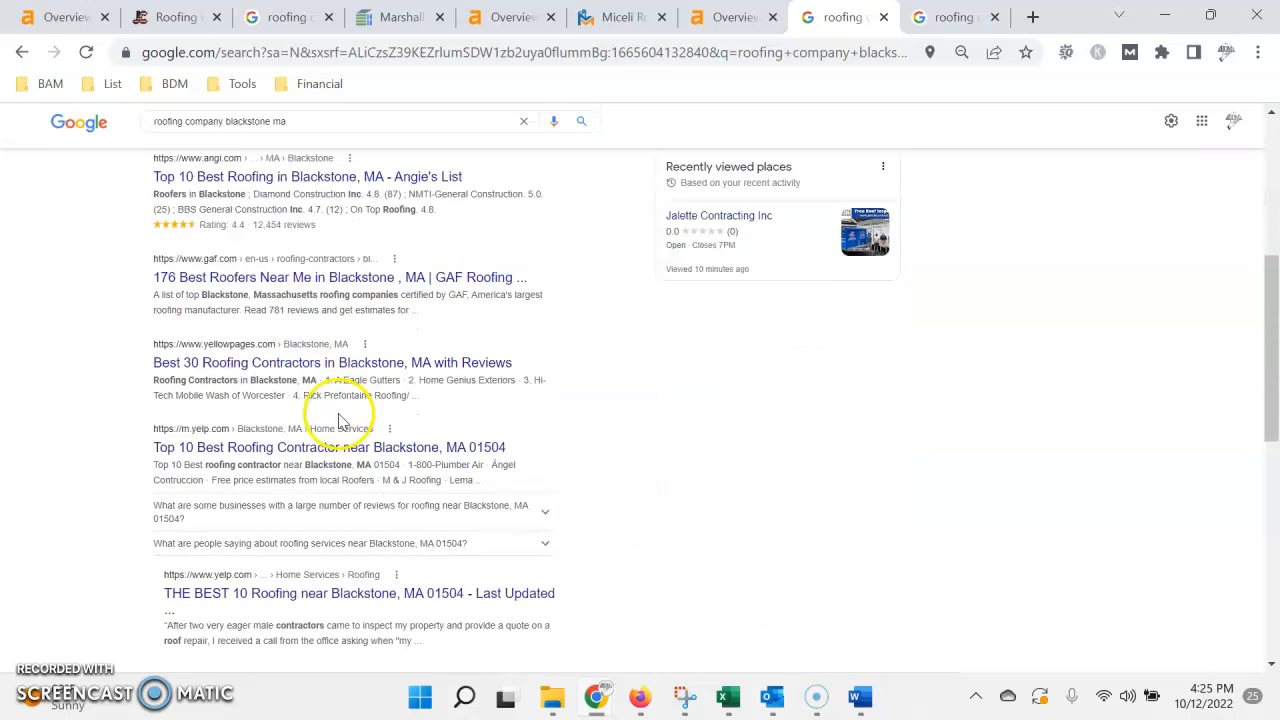
{"action": "scroll", "coordinate": [340, 400], "scroll_direction": "down", "scroll_amount": 3}
{"action": "scroll", "coordinate": [340, 405], "scroll_direction": "down", "scroll_amount": 1}
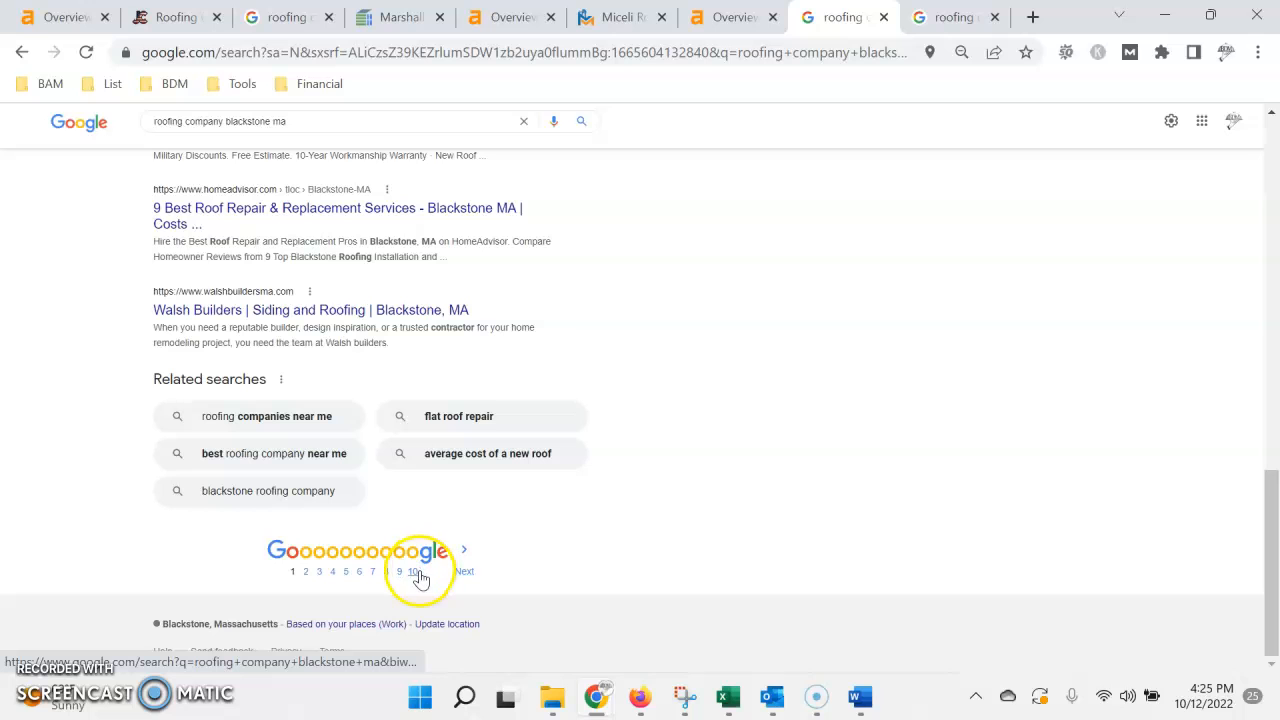
{"action": "left_click", "coordinate": [319, 571]}
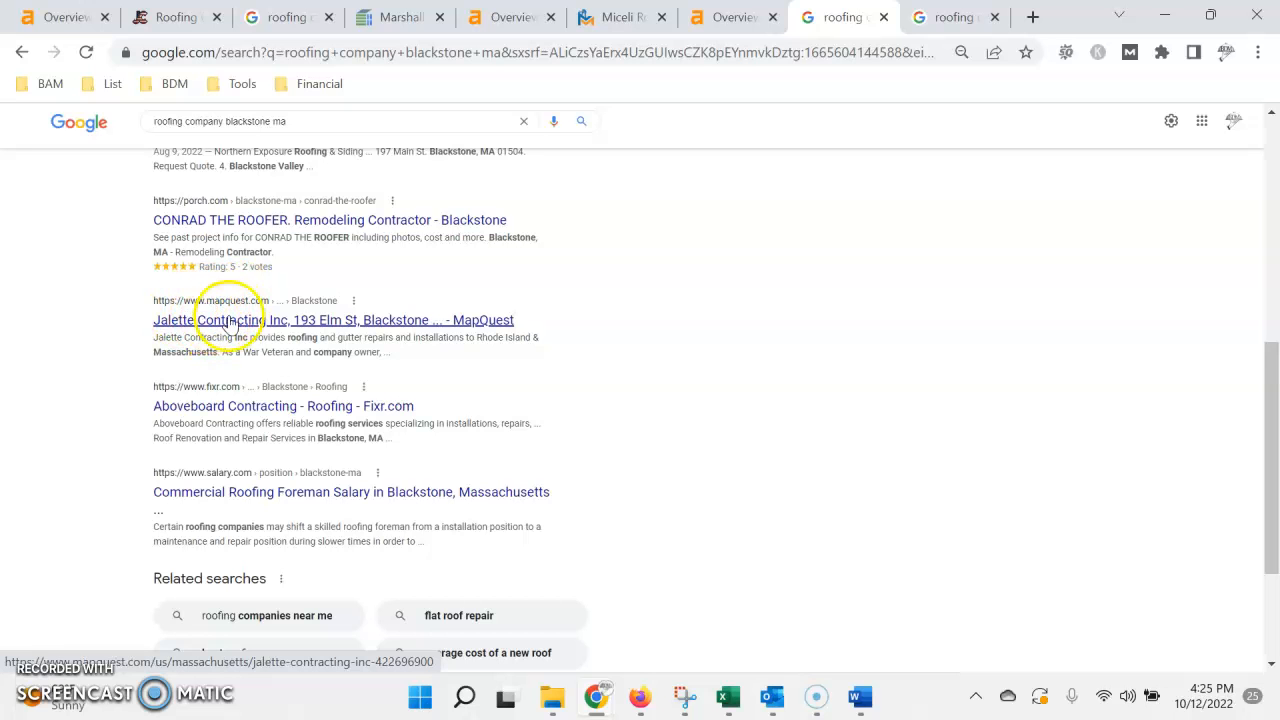
{"action": "scroll", "coordinate": [300, 400], "scroll_direction": "down", "scroll_amount": 3}
{"action": "left_click", "coordinate": [420, 571]}
{"action": "scroll", "coordinate": [310, 428], "scroll_direction": "down", "scroll_amount": 5}
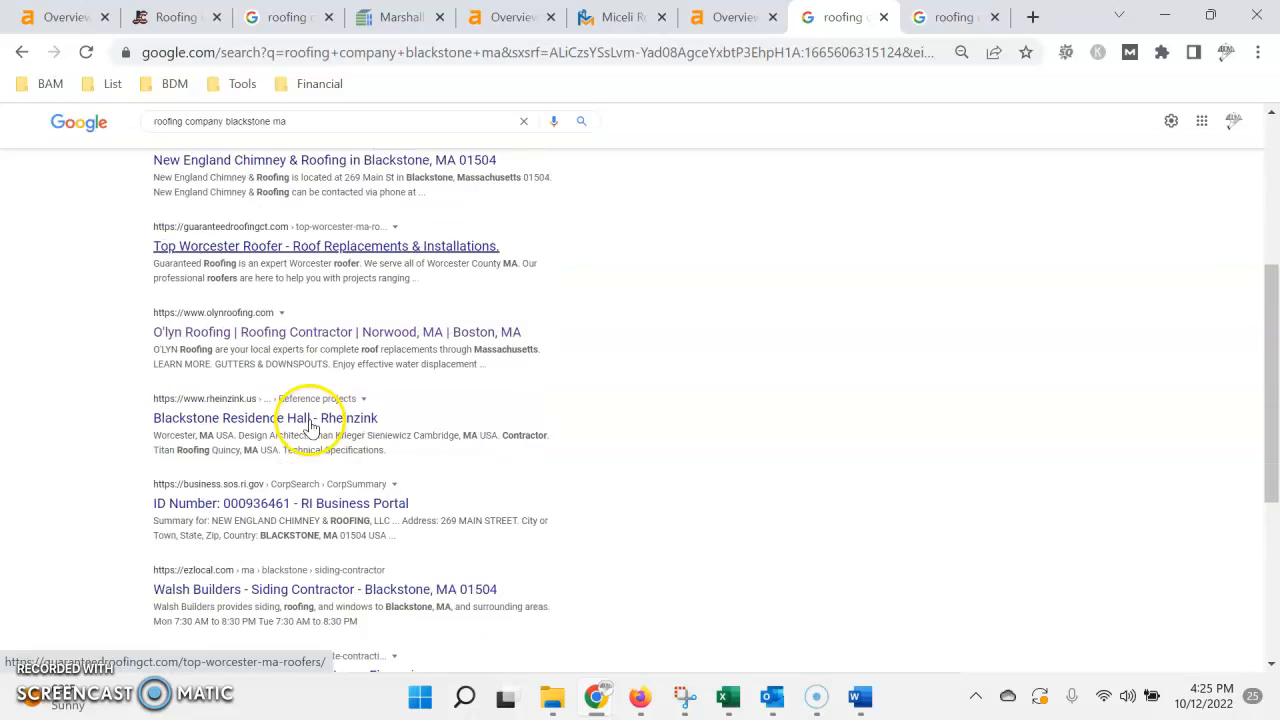
{"action": "scroll", "coordinate": [310, 428], "scroll_direction": "down", "scroll_amount": 3}
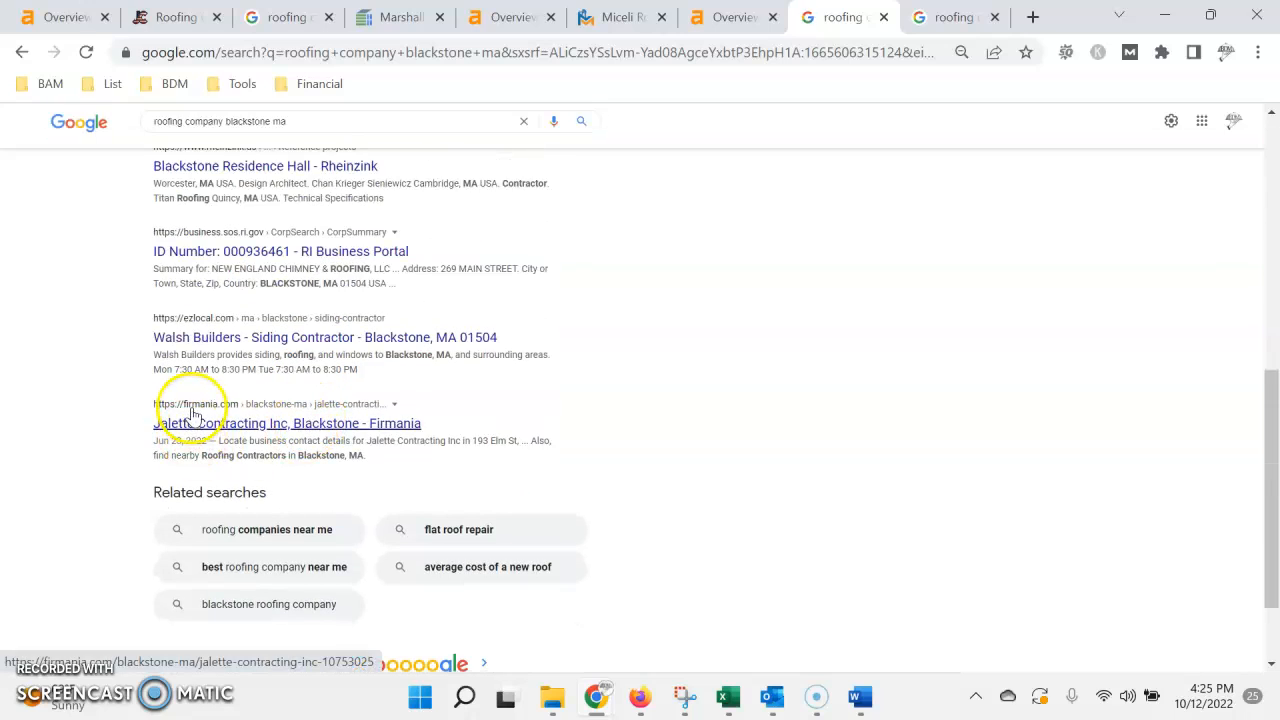
{"action": "scroll", "coordinate": [330, 453], "scroll_direction": "down", "scroll_amount": 2}
{"action": "scroll", "coordinate": [330, 453], "scroll_direction": "up", "scroll_amount": 5}
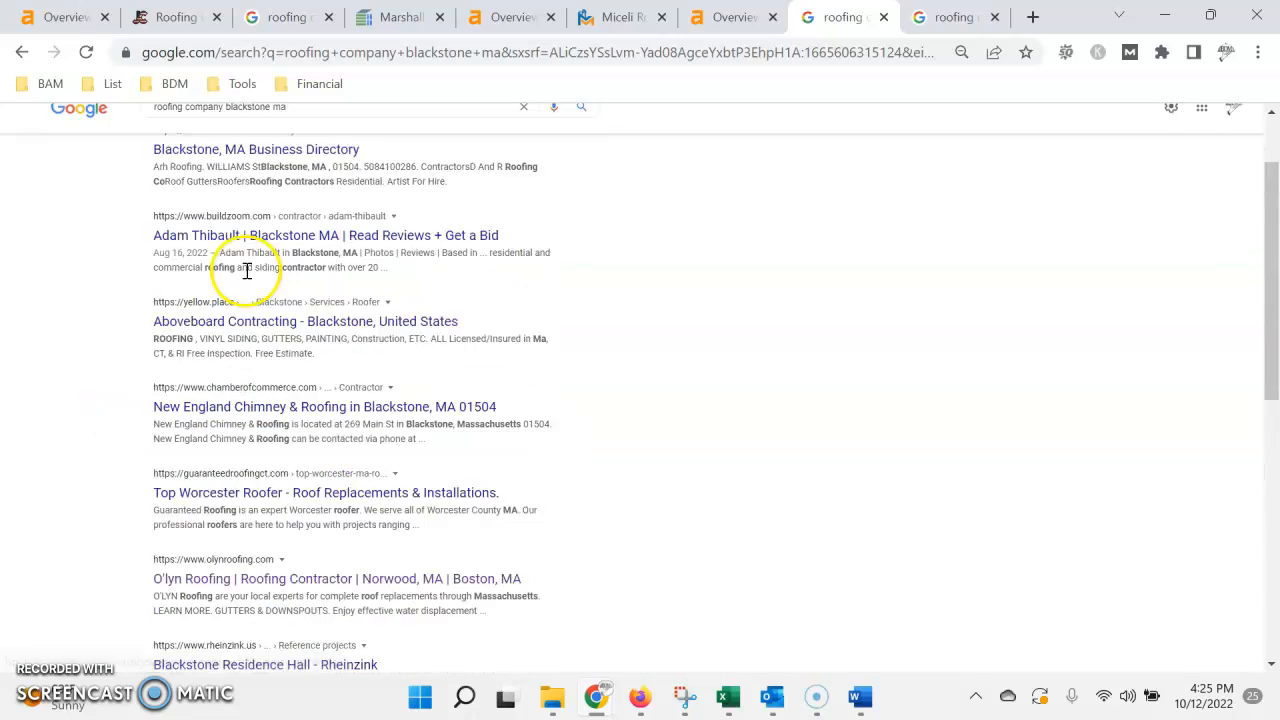
{"action": "scroll", "coordinate": [330, 453], "scroll_direction": "up", "scroll_amount": 3}
{"action": "left_click", "coordinate": [943, 17]}
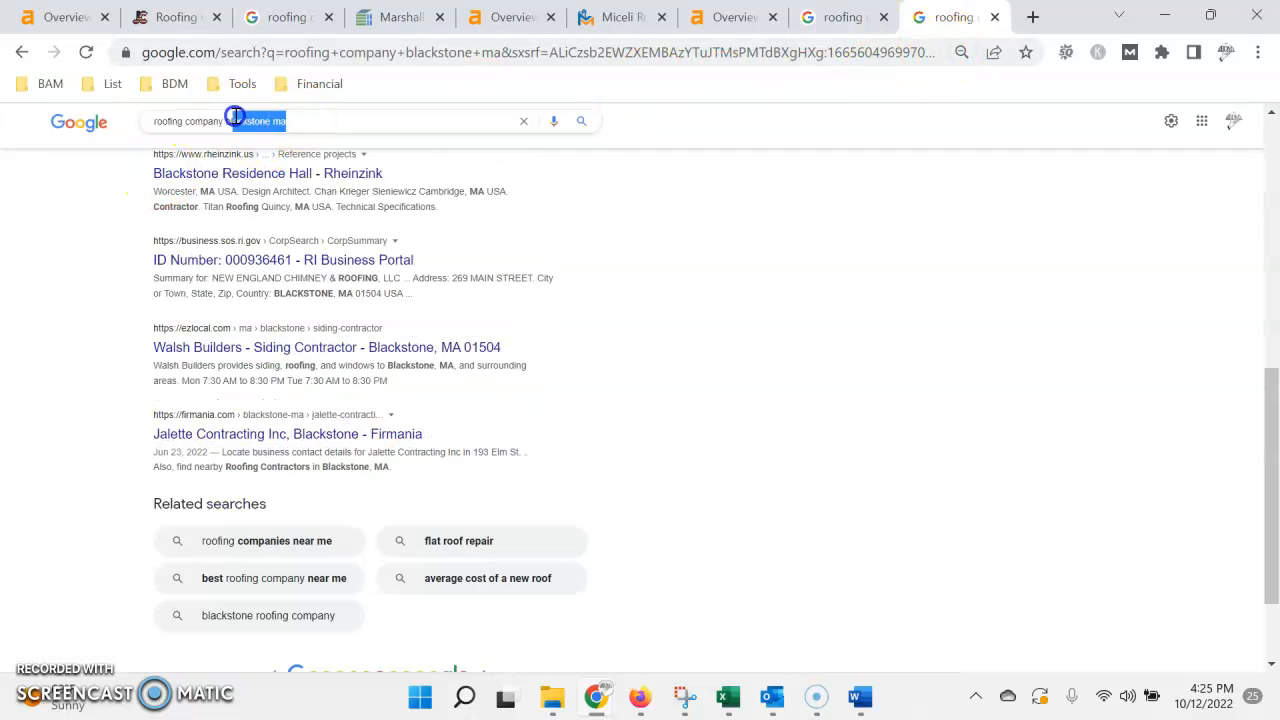
{"action": "type", "text": "nor"}
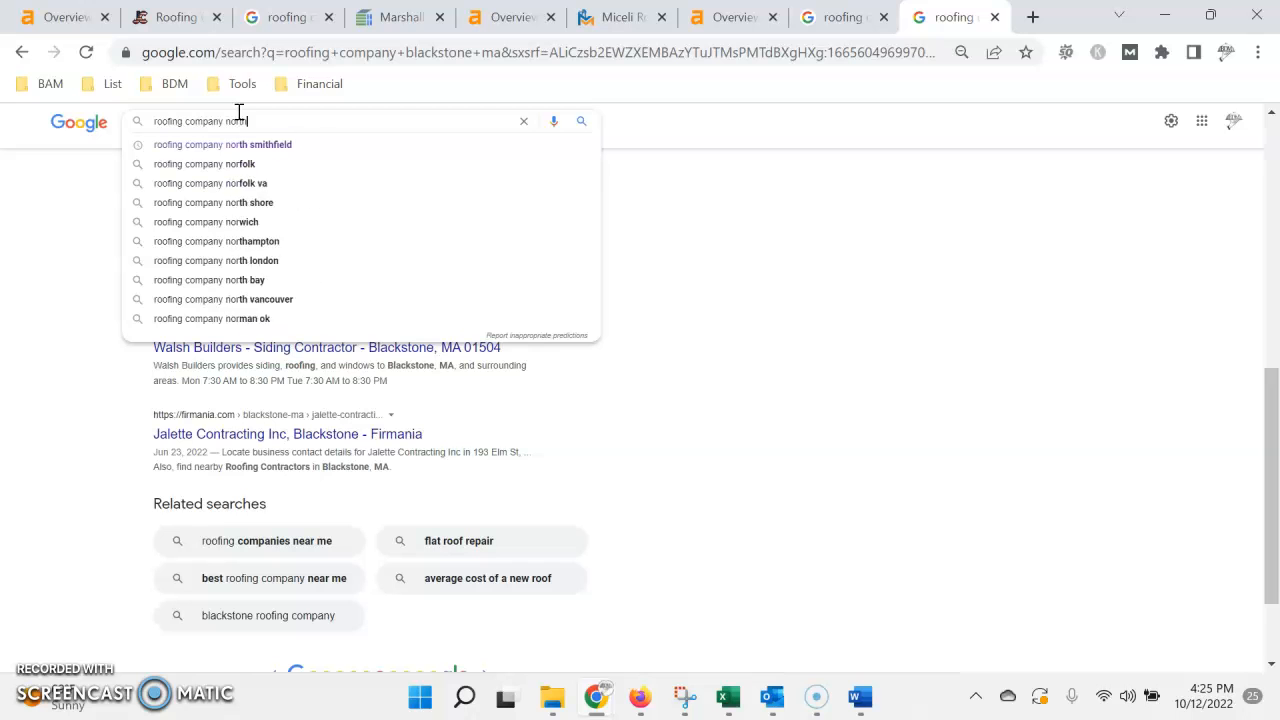
{"action": "type", "text": "th smithfield"}
Run the 'roofing company north smithfield' search, glancing at the Jalette site and Ahrefs overview
{"action": "key", "text": "Return"}
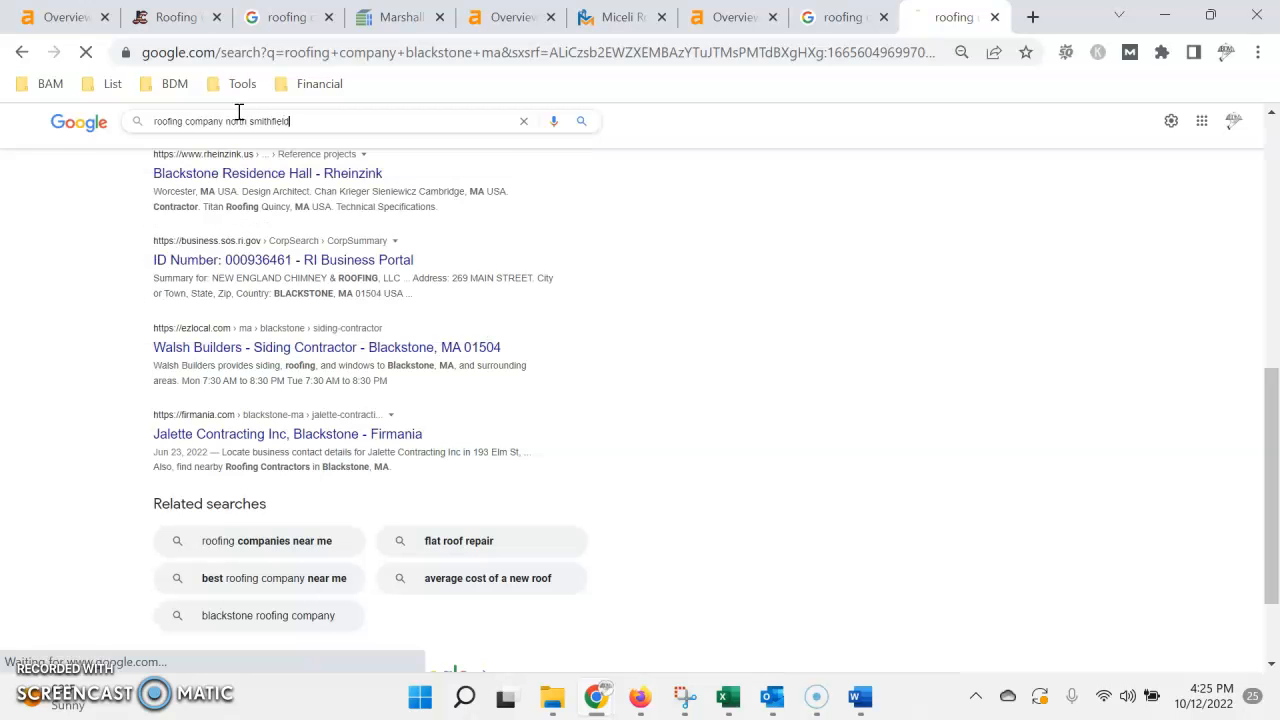
{"action": "left_click", "coordinate": [176, 17]}
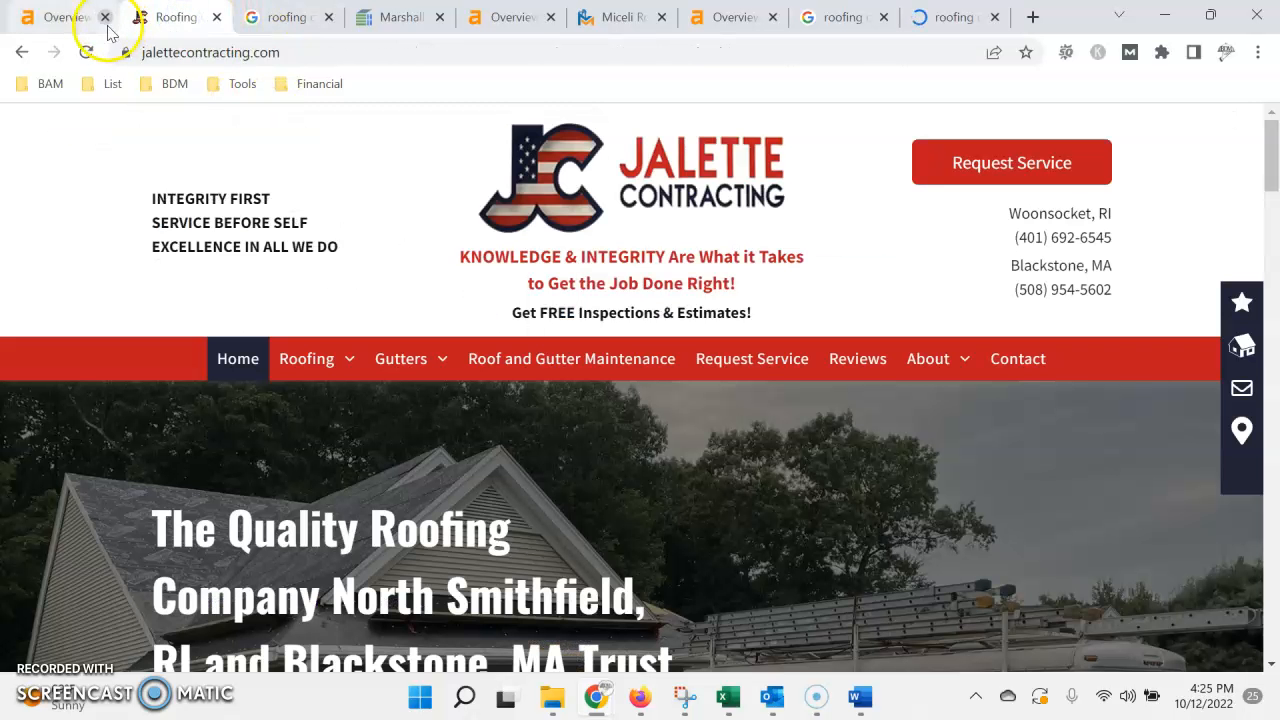
{"action": "left_click", "coordinate": [57, 17]}
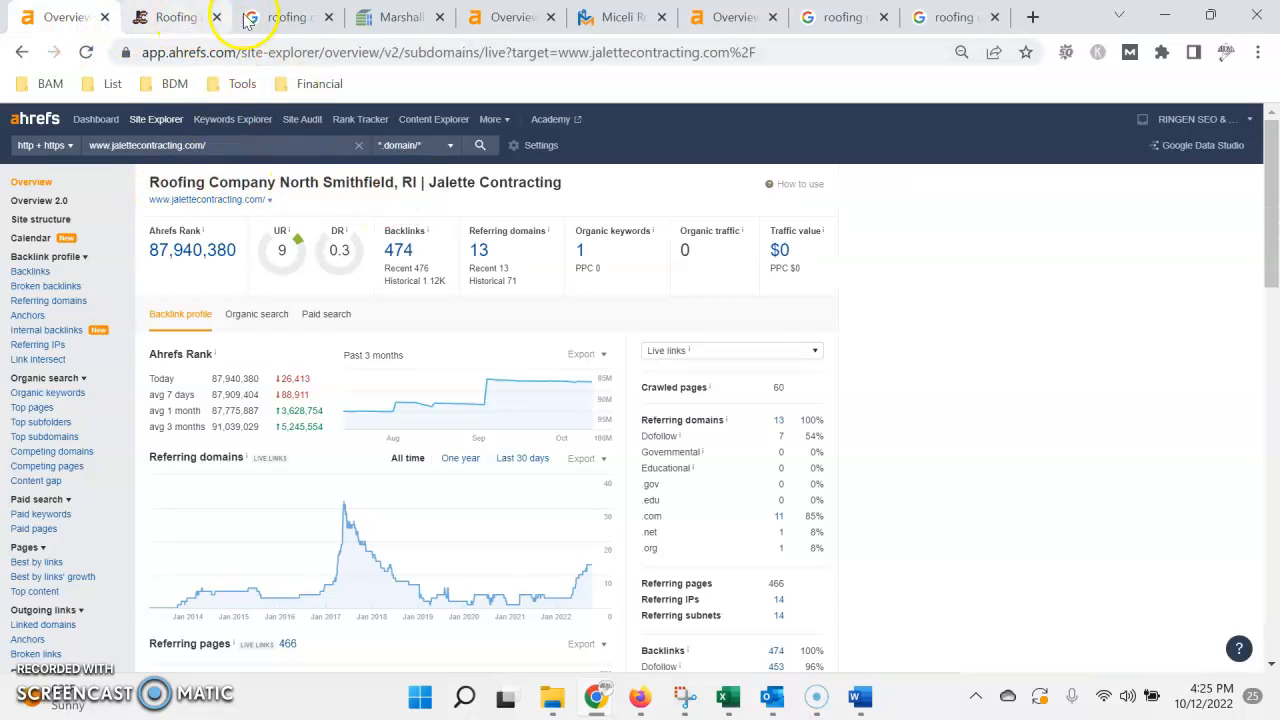
{"action": "left_click", "coordinate": [943, 17]}
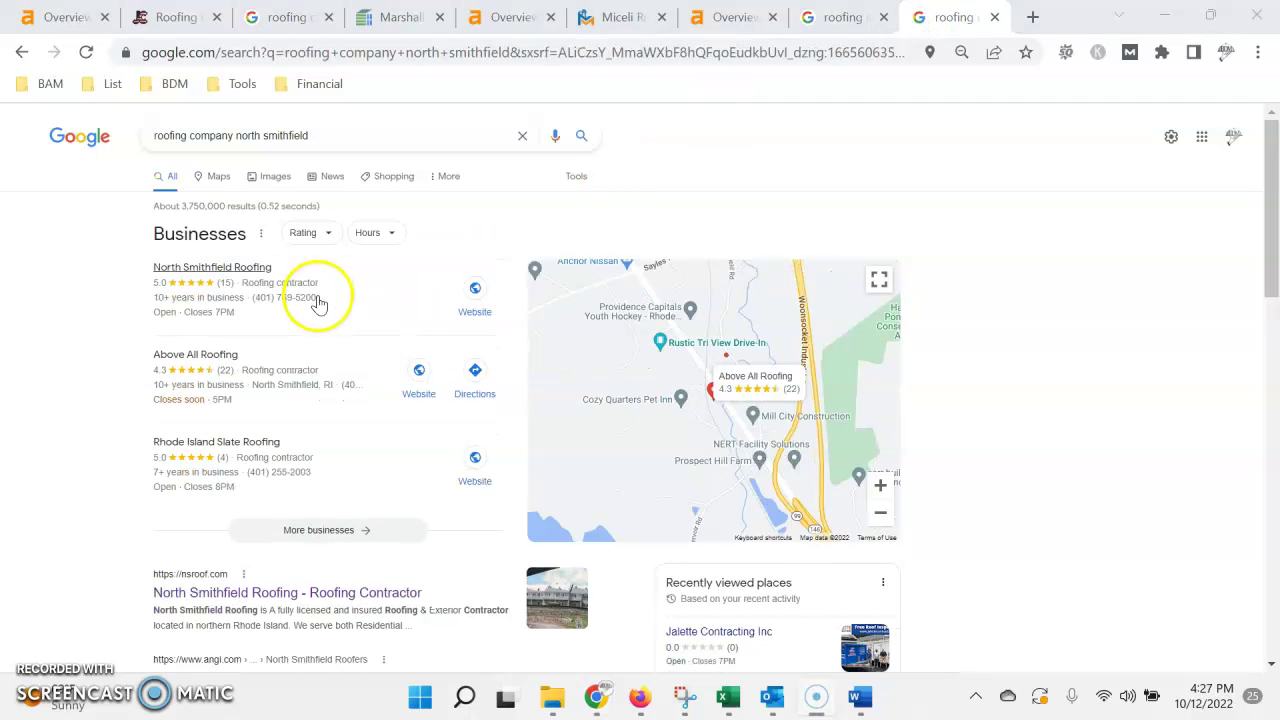
{"action": "scroll", "coordinate": [318, 300], "scroll_direction": "down", "scroll_amount": 3}
{"action": "scroll", "coordinate": [318, 300], "scroll_direction": "down", "scroll_amount": 4}
{"action": "scroll", "coordinate": [318, 300], "scroll_direction": "down", "scroll_amount": 4}
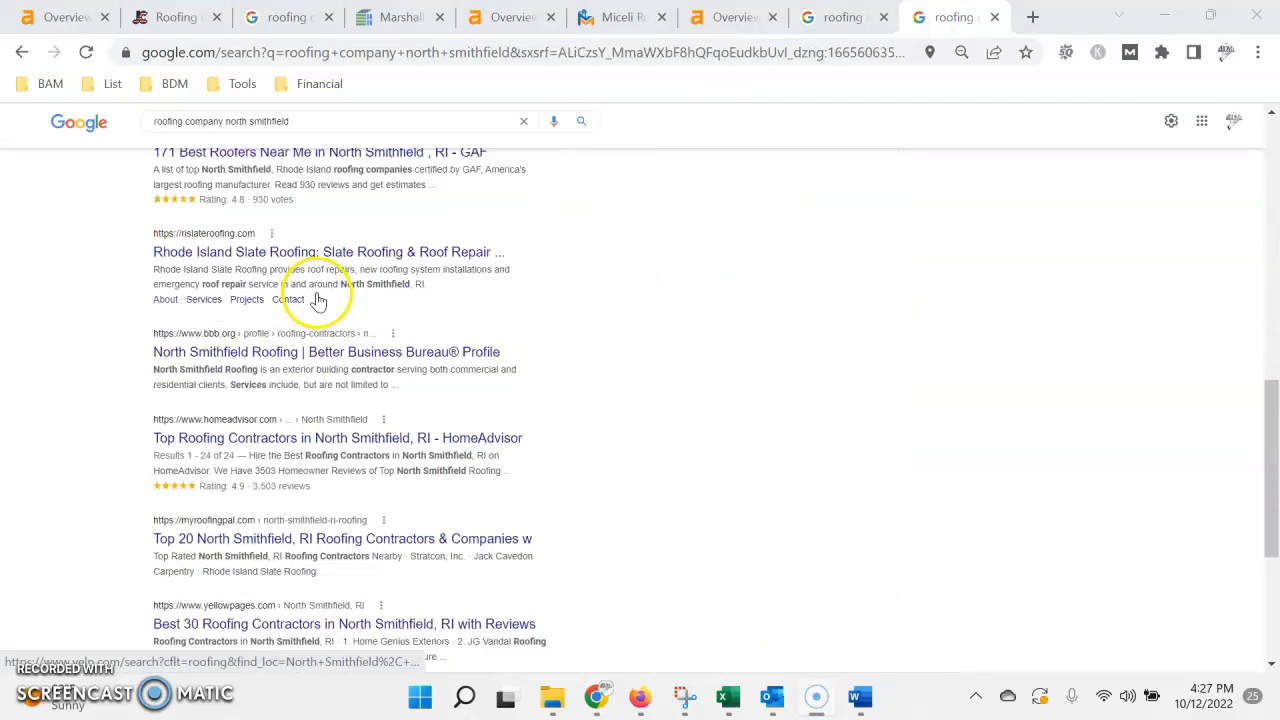
{"action": "scroll", "coordinate": [318, 300], "scroll_direction": "down", "scroll_amount": 4}
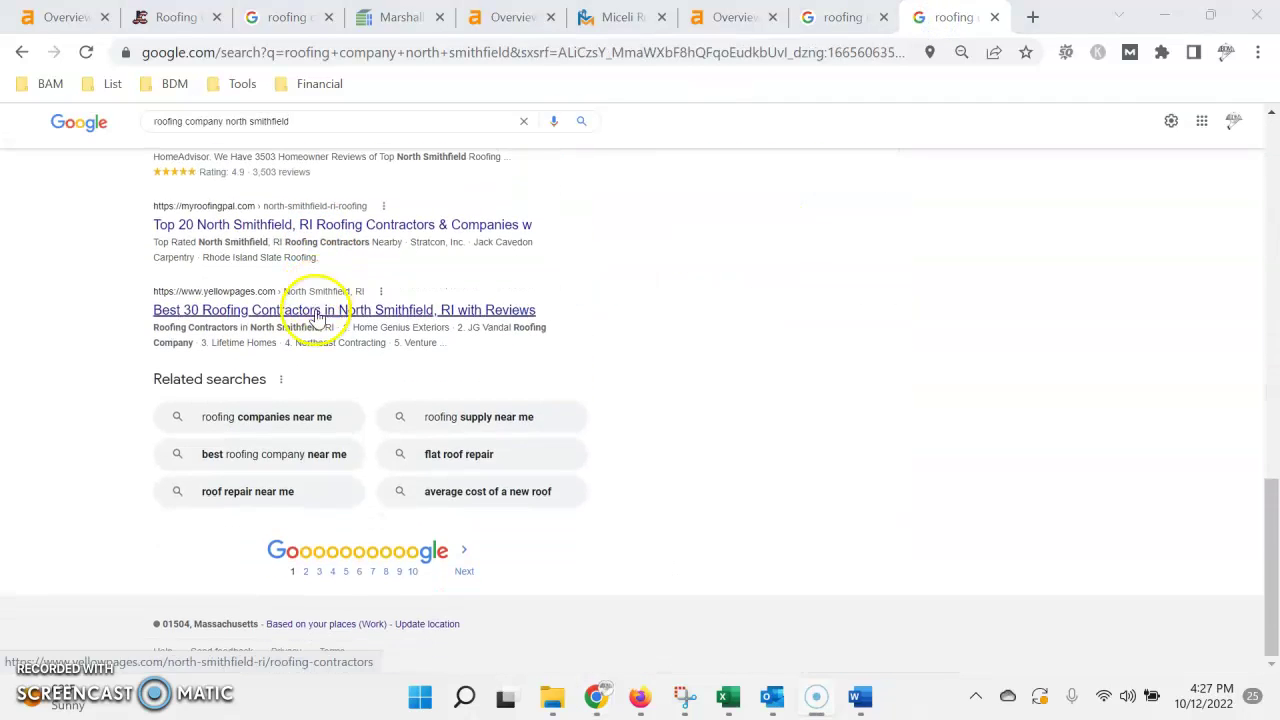
Find Jalette's listing on page 3, then check the blackstone ma and roofing company ri results
{"action": "left_click", "coordinate": [324, 572]}
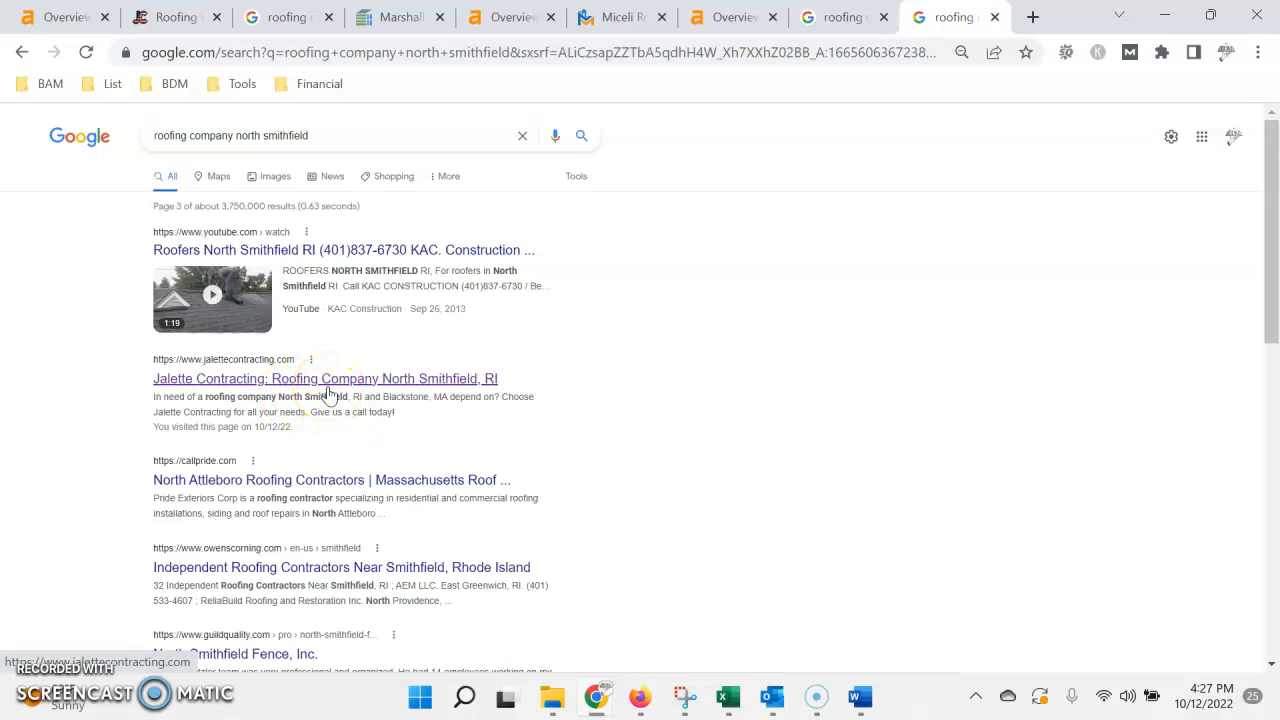
{"action": "scroll", "coordinate": [327, 393], "scroll_direction": "down", "scroll_amount": 1}
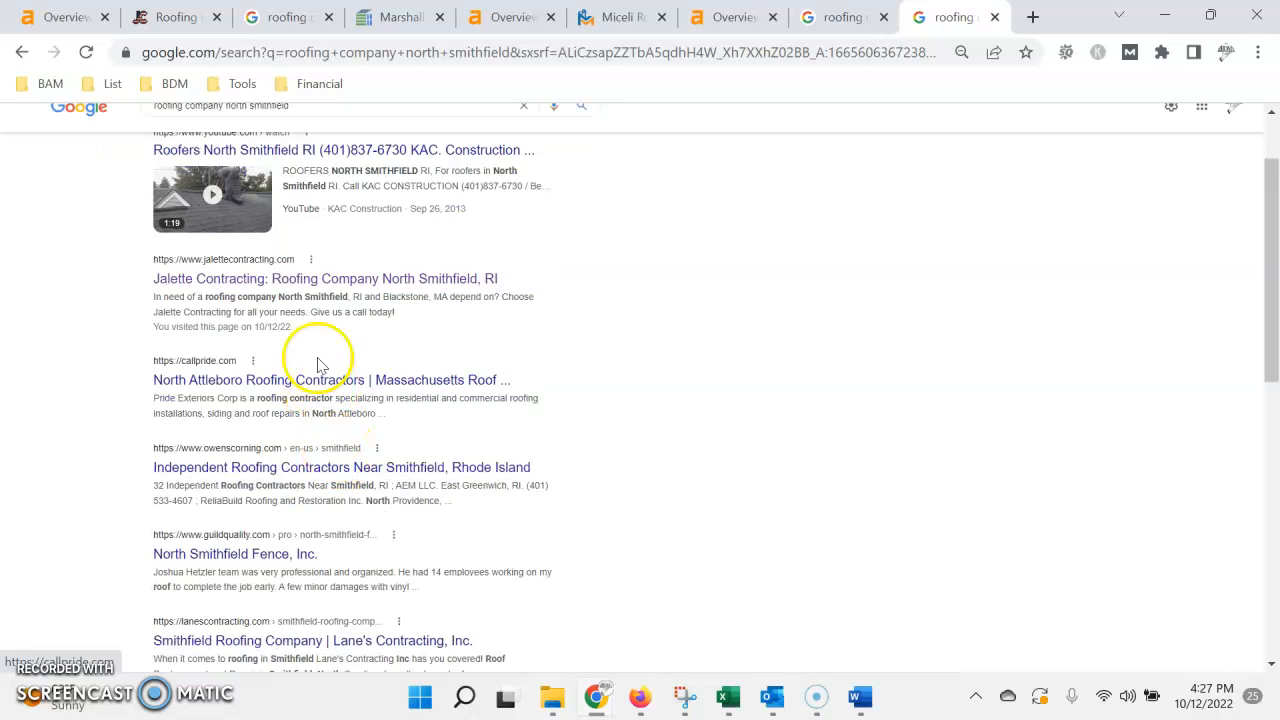
{"action": "scroll", "coordinate": [335, 305], "scroll_direction": "up", "scroll_amount": 1}
{"action": "scroll", "coordinate": [335, 305], "scroll_direction": "up", "scroll_amount": 1}
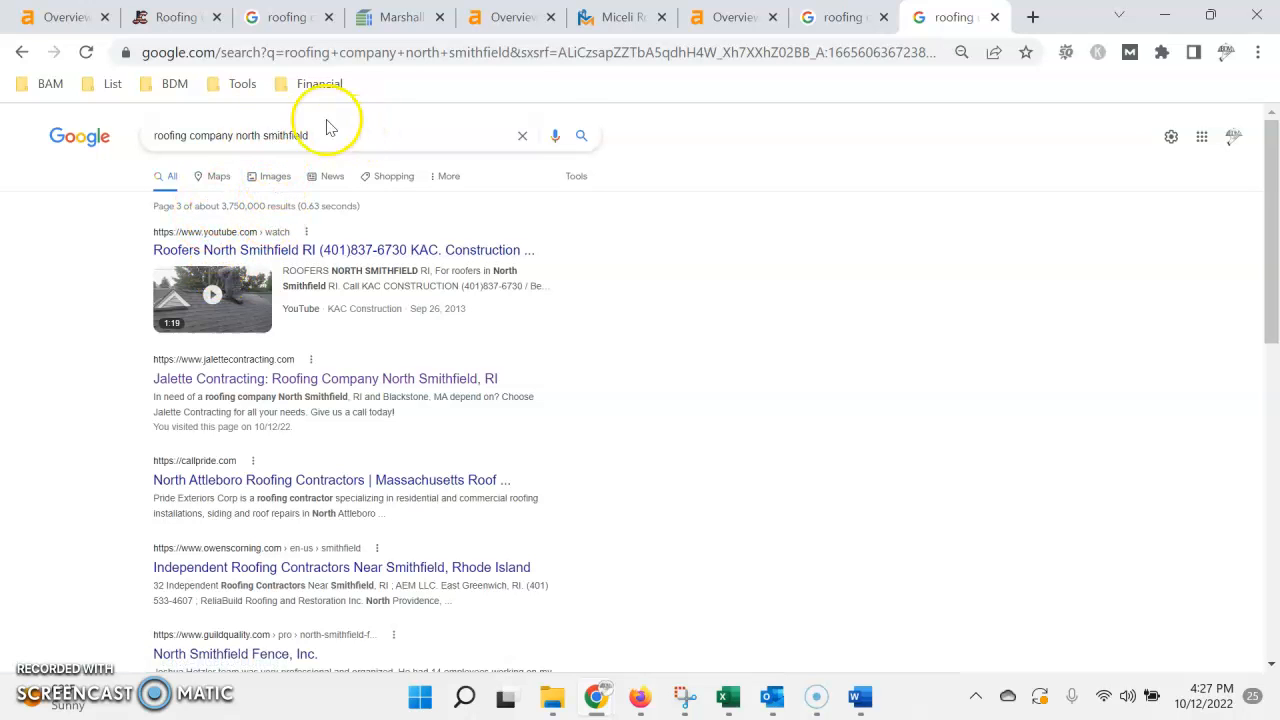
{"action": "left_click", "coordinate": [858, 17]}
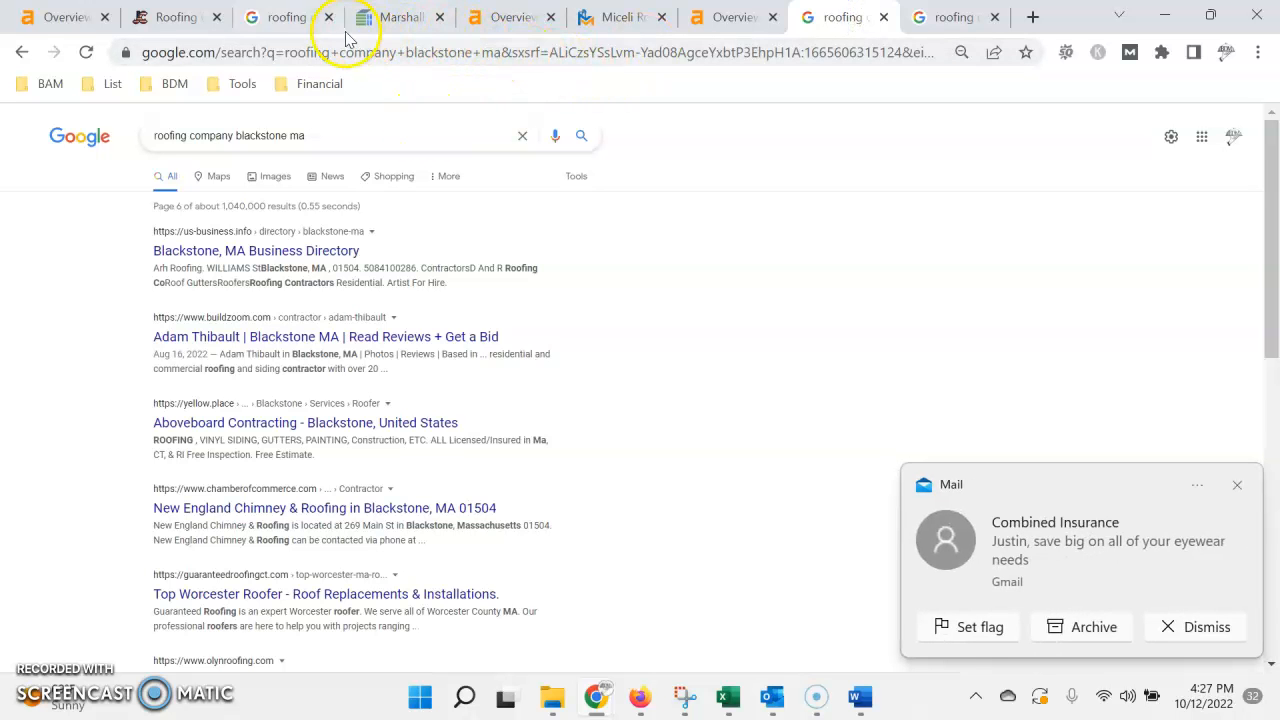
{"action": "left_click", "coordinate": [290, 17]}
{"action": "scroll", "coordinate": [353, 292], "scroll_direction": "down", "scroll_amount": 3}
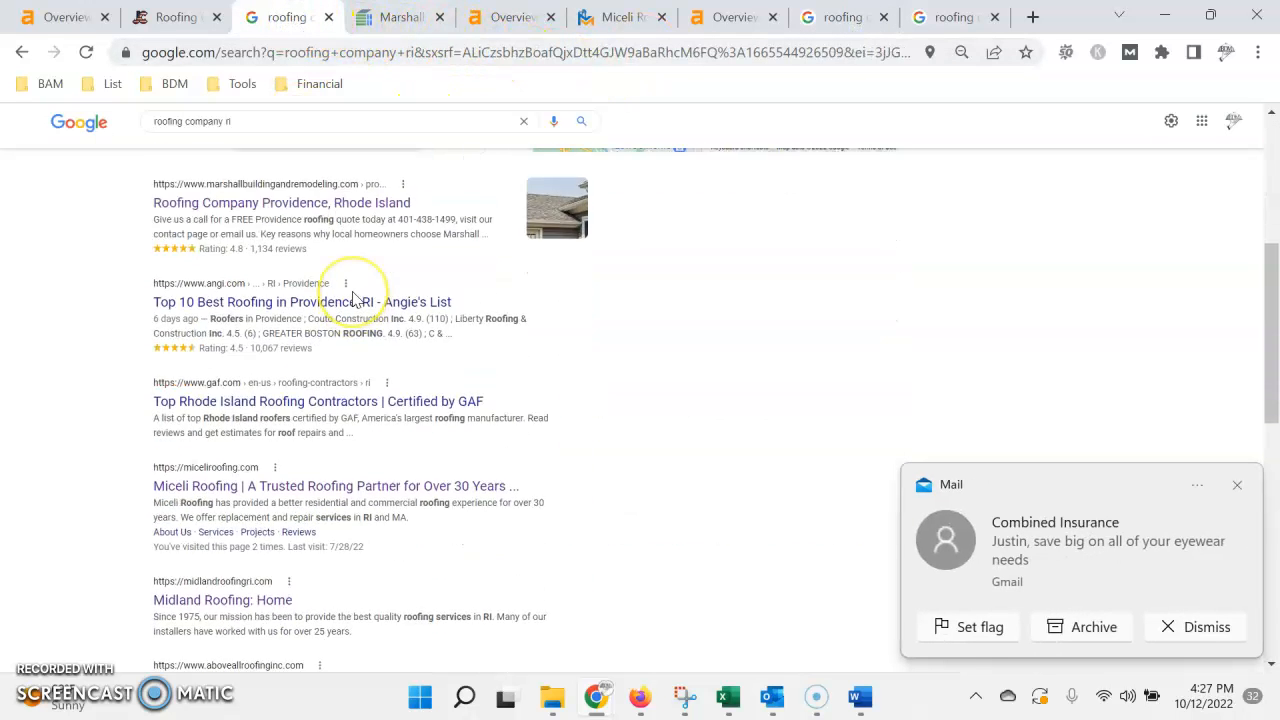
{"action": "scroll", "coordinate": [353, 292], "scroll_direction": "down", "scroll_amount": 3}
{"action": "scroll", "coordinate": [353, 292], "scroll_direction": "down", "scroll_amount": 2}
{"action": "scroll", "coordinate": [353, 292], "scroll_direction": "down", "scroll_amount": 3}
{"action": "scroll", "coordinate": [353, 292], "scroll_direction": "down", "scroll_amount": 3}
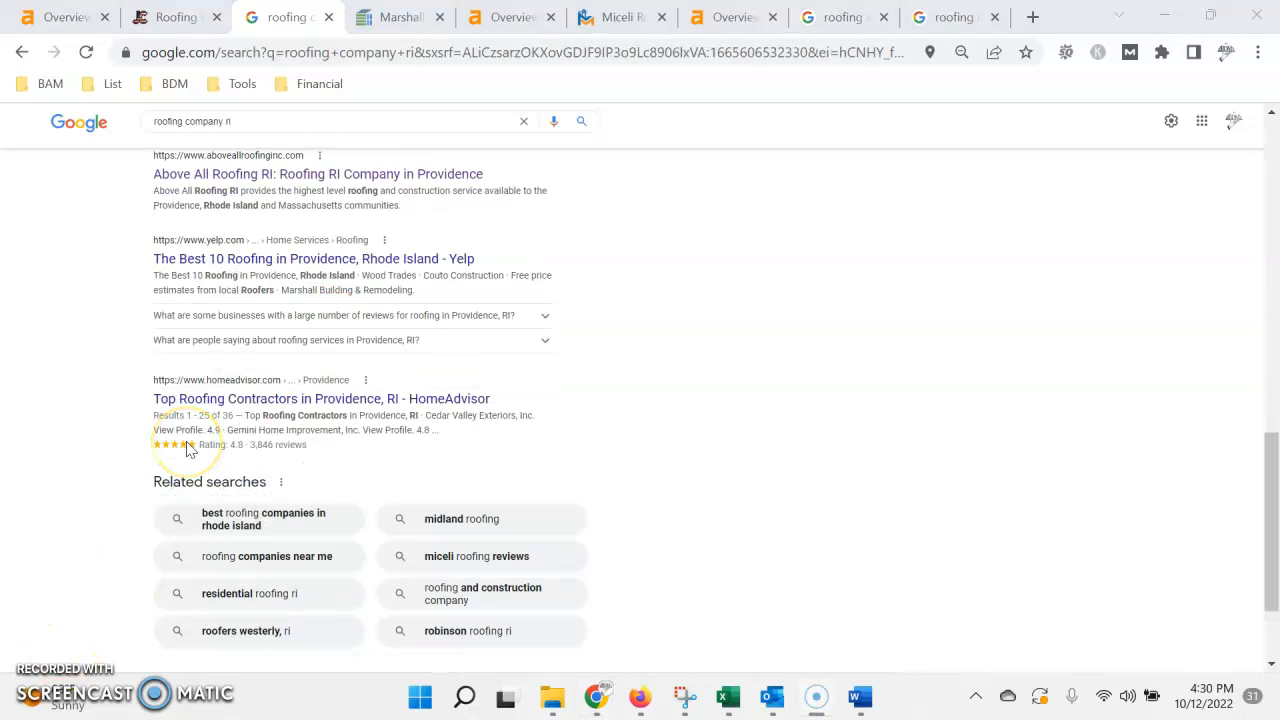
{"action": "scroll", "coordinate": [190, 450], "scroll_direction": "up", "scroll_amount": 1}
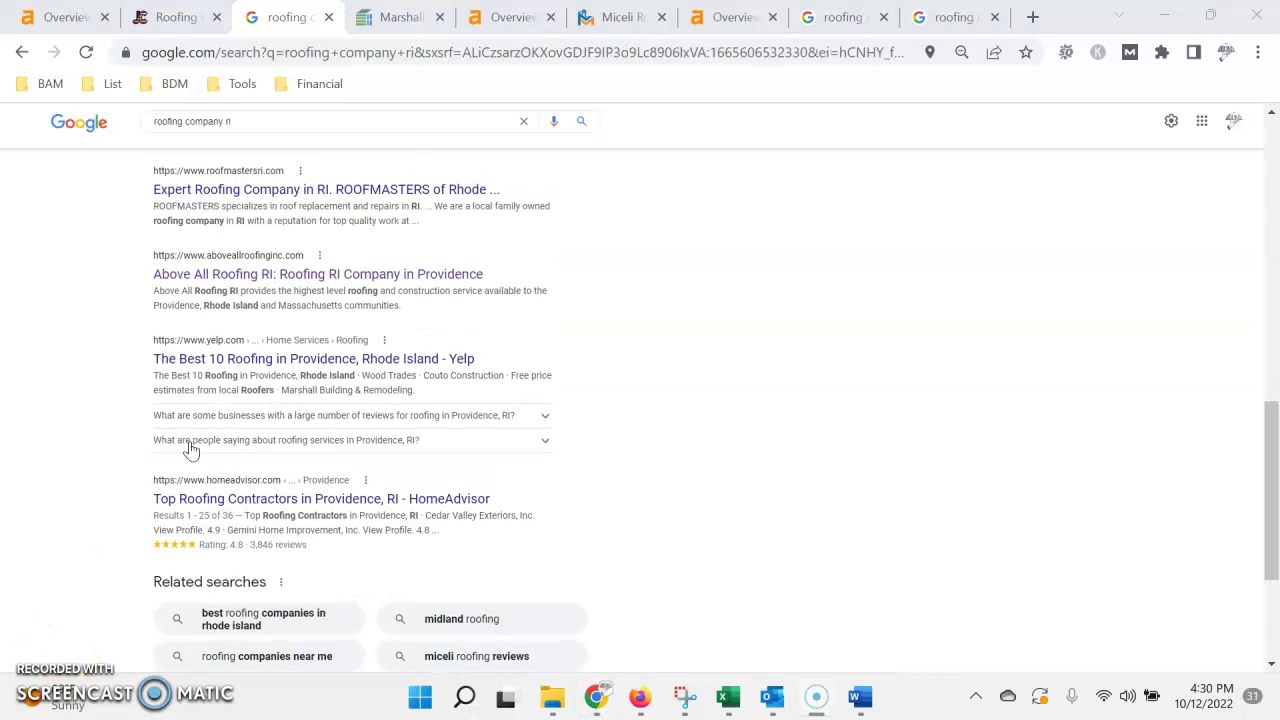
View the Jalette Contracting homepage with its Knowledge and Integrity introduction
{"action": "left_click", "coordinate": [175, 17]}
{"action": "mouse_move", "coordinate": [306, 358]}
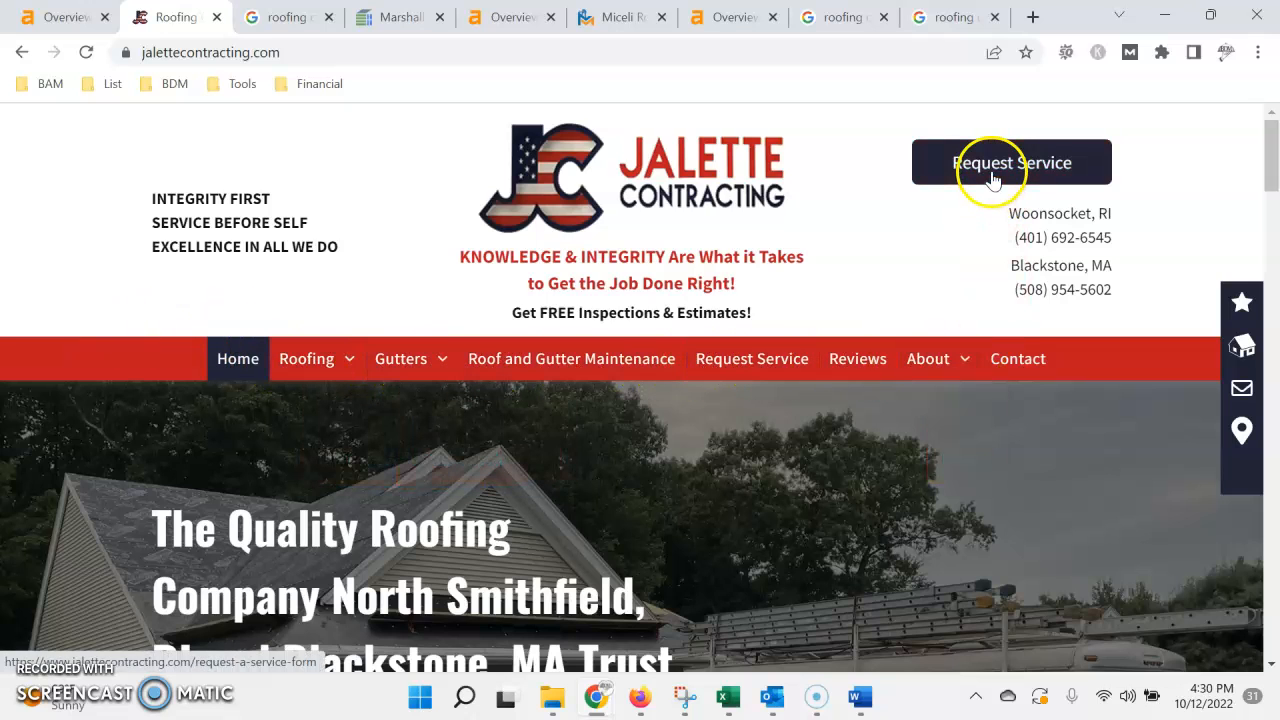
{"action": "scroll", "coordinate": [1030, 290], "scroll_direction": "down", "scroll_amount": 4}
{"action": "scroll", "coordinate": [1030, 290], "scroll_direction": "up", "scroll_amount": 2}
{"action": "scroll", "coordinate": [1032, 293], "scroll_direction": "up", "scroll_amount": 3}
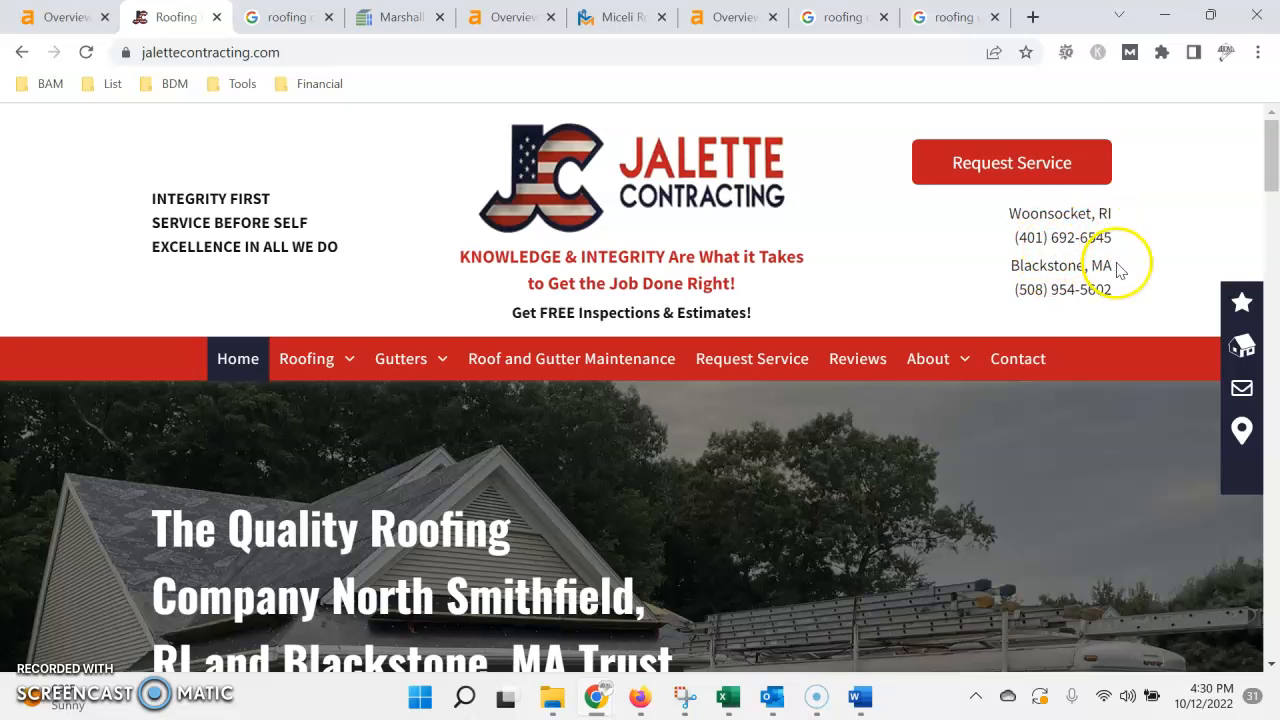
{"action": "scroll", "coordinate": [1075, 290], "scroll_direction": "down", "scroll_amount": 3}
{"action": "scroll", "coordinate": [700, 400], "scroll_direction": "down", "scroll_amount": 3}
{"action": "scroll", "coordinate": [474, 495], "scroll_direction": "down", "scroll_amount": 3}
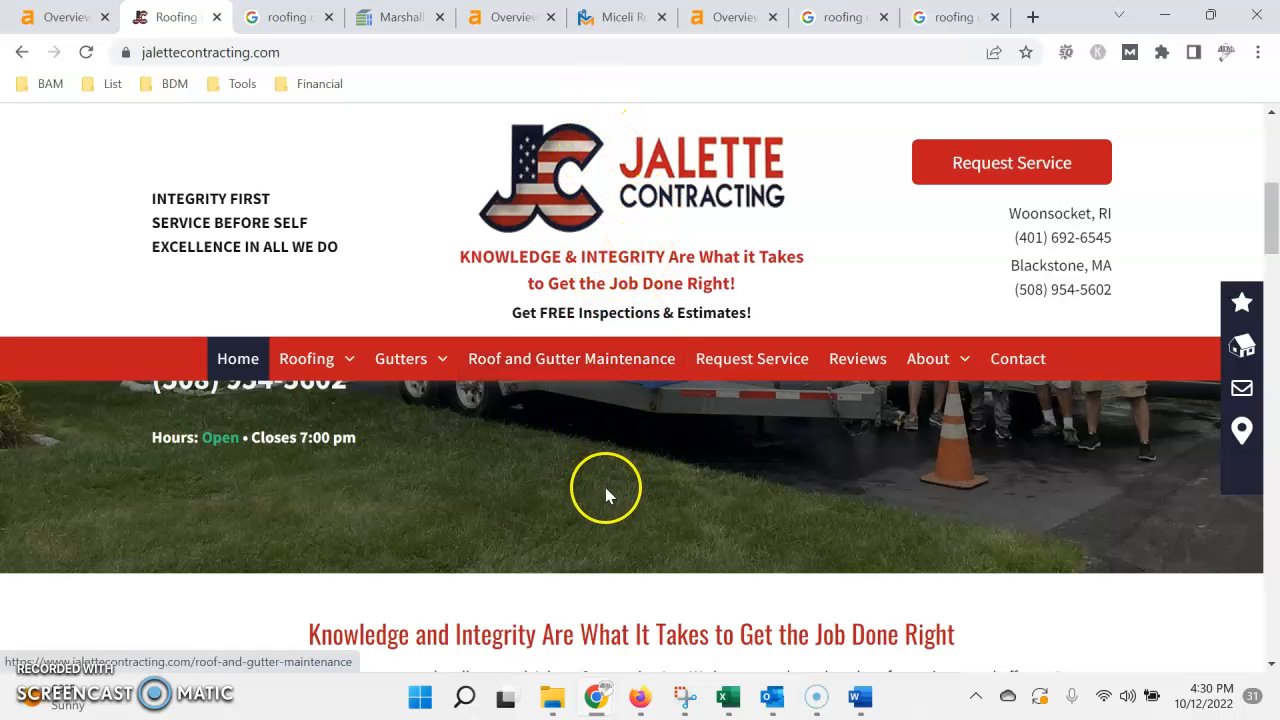
{"action": "scroll", "coordinate": [604, 489], "scroll_direction": "down", "scroll_amount": 5}
{"action": "scroll", "coordinate": [604, 489], "scroll_direction": "down", "scroll_amount": 3}
{"action": "scroll", "coordinate": [608, 496], "scroll_direction": "down", "scroll_amount": 2}
{"action": "scroll", "coordinate": [608, 490], "scroll_direction": "up", "scroll_amount": 2}
{"action": "scroll", "coordinate": [606, 480], "scroll_direction": "up", "scroll_amount": 6}
{"action": "scroll", "coordinate": [605, 430], "scroll_direction": "up", "scroll_amount": 6}
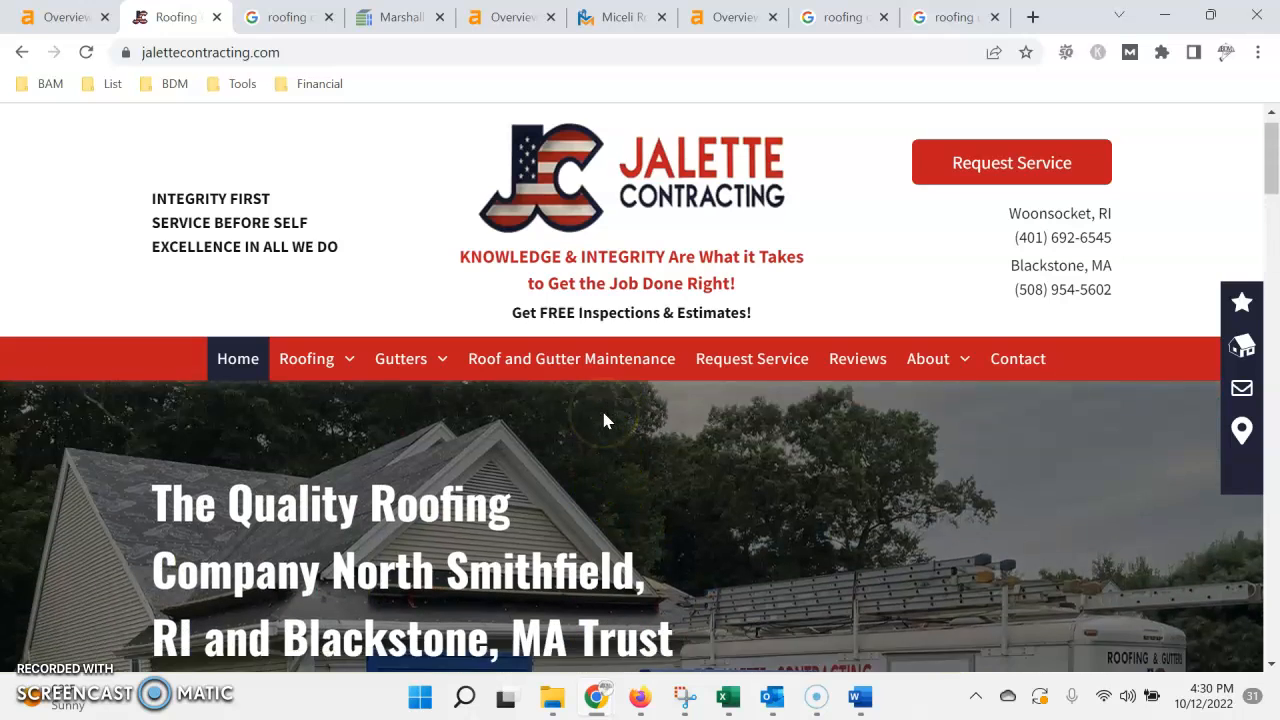
{"action": "scroll", "coordinate": [601, 407], "scroll_direction": "down", "scroll_amount": 3}
{"action": "scroll", "coordinate": [601, 407], "scroll_direction": "down", "scroll_amount": 1}
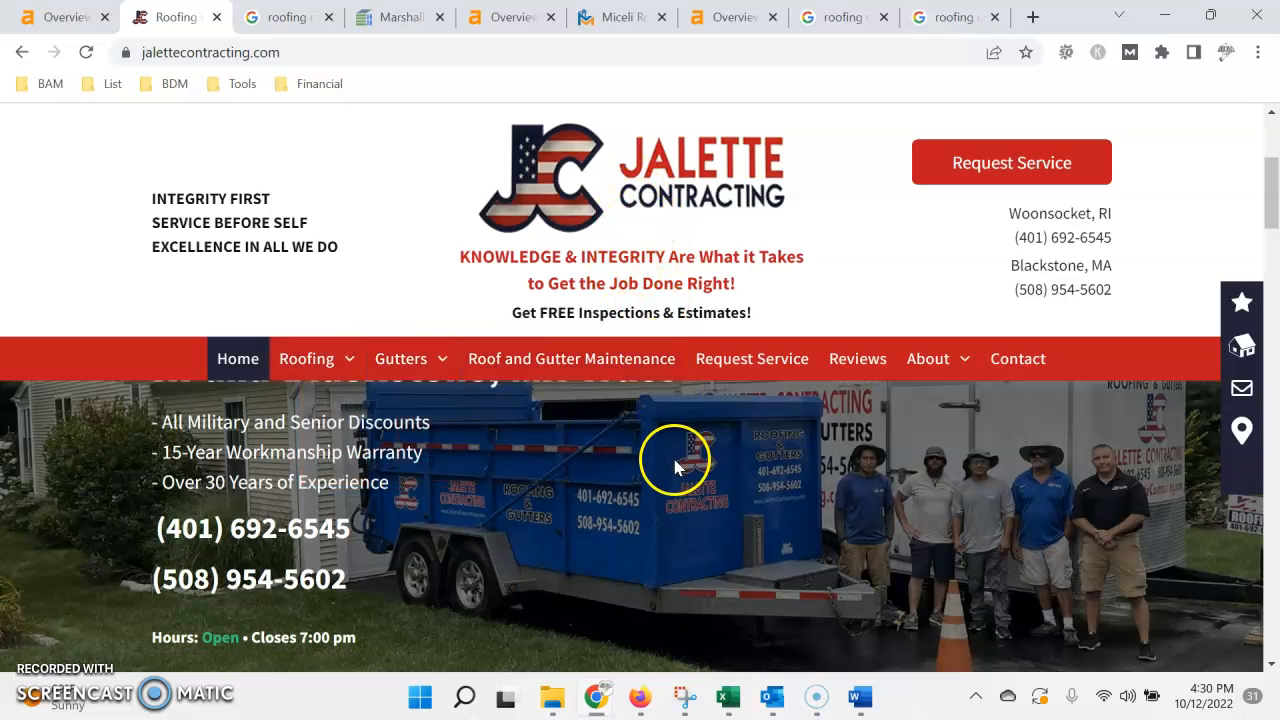
{"action": "scroll", "coordinate": [678, 462], "scroll_direction": "down", "scroll_amount": 4}
{"action": "scroll", "coordinate": [456, 456], "scroll_direction": "down", "scroll_amount": 2}
{"action": "scroll", "coordinate": [456, 462], "scroll_direction": "down", "scroll_amount": 3}
{"action": "scroll", "coordinate": [456, 462], "scroll_direction": "up", "scroll_amount": 2}
{"action": "scroll", "coordinate": [456, 462], "scroll_direction": "up", "scroll_amount": 6}
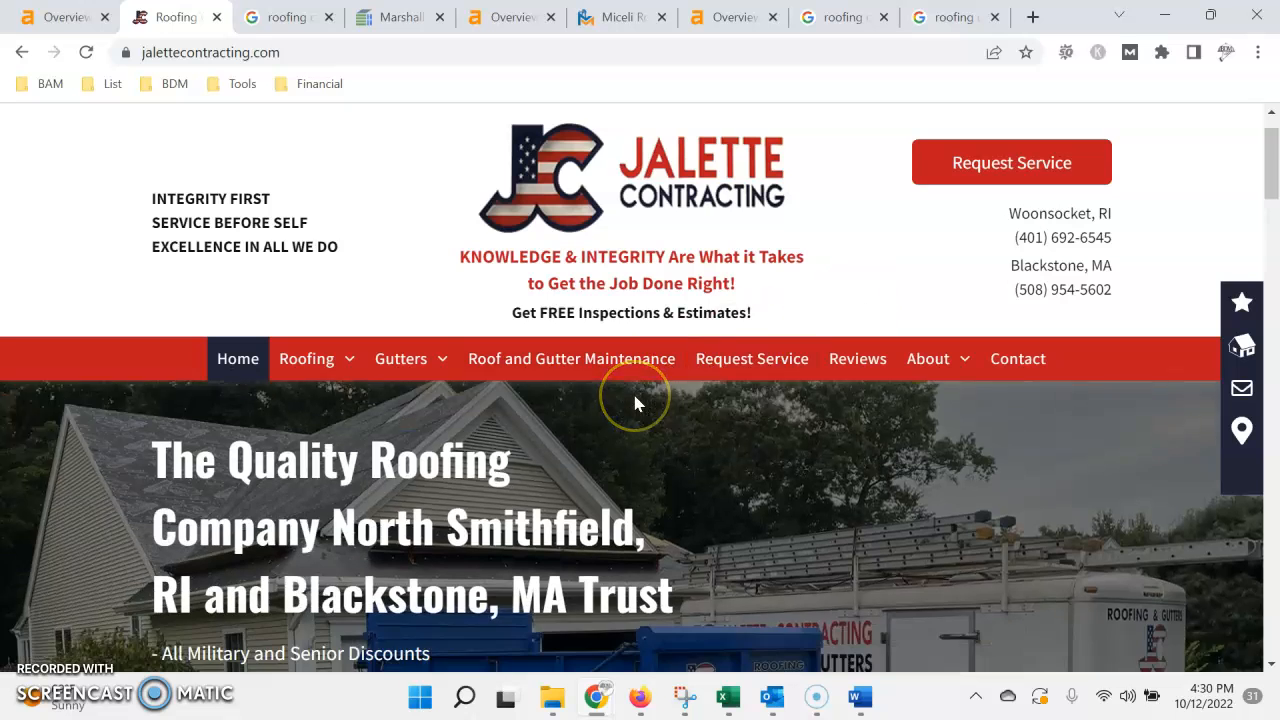
{"action": "scroll", "coordinate": [638, 404], "scroll_direction": "down", "scroll_amount": 1}
{"action": "scroll", "coordinate": [638, 404], "scroll_direction": "down", "scroll_amount": 1}
{"action": "scroll", "coordinate": [700, 440], "scroll_direction": "down", "scroll_amount": 2}
{"action": "scroll", "coordinate": [893, 434], "scroll_direction": "up", "scroll_amount": 1}
{"action": "scroll", "coordinate": [943, 439], "scroll_direction": "up", "scroll_amount": 1}
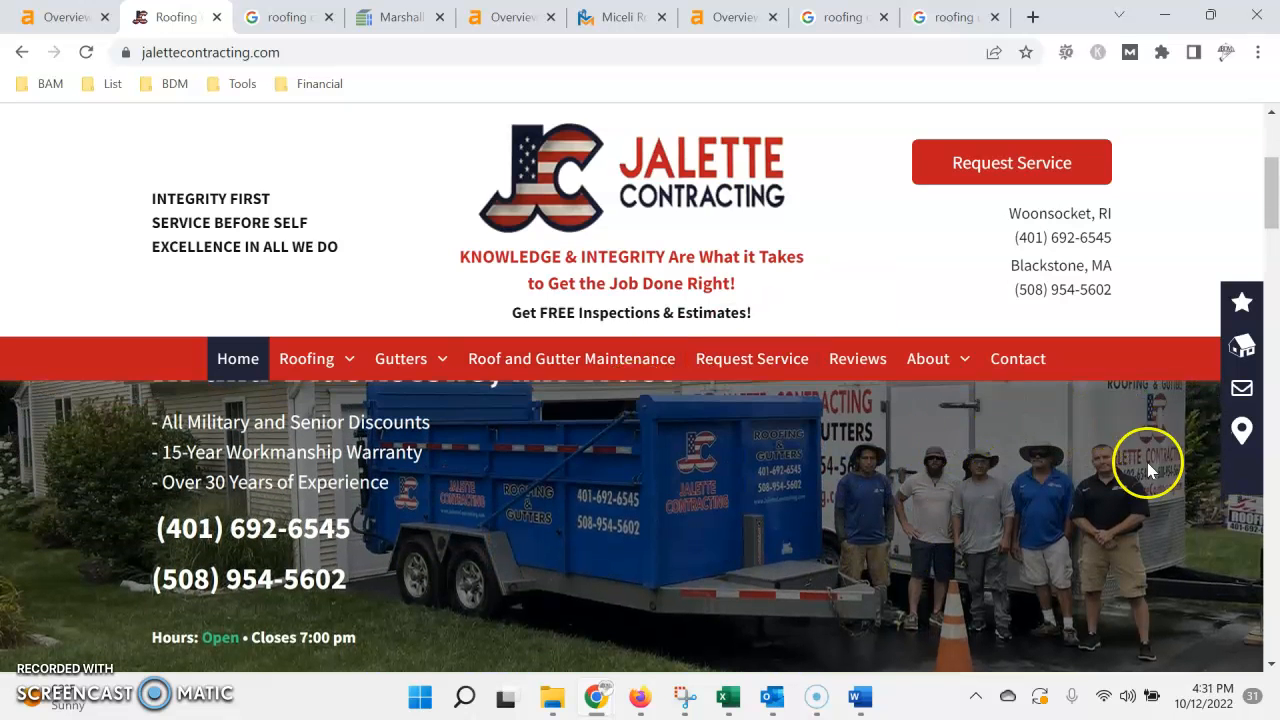
{"action": "scroll", "coordinate": [690, 500], "scroll_direction": "down", "scroll_amount": 2}
{"action": "scroll", "coordinate": [580, 500], "scroll_direction": "down", "scroll_amount": 2}
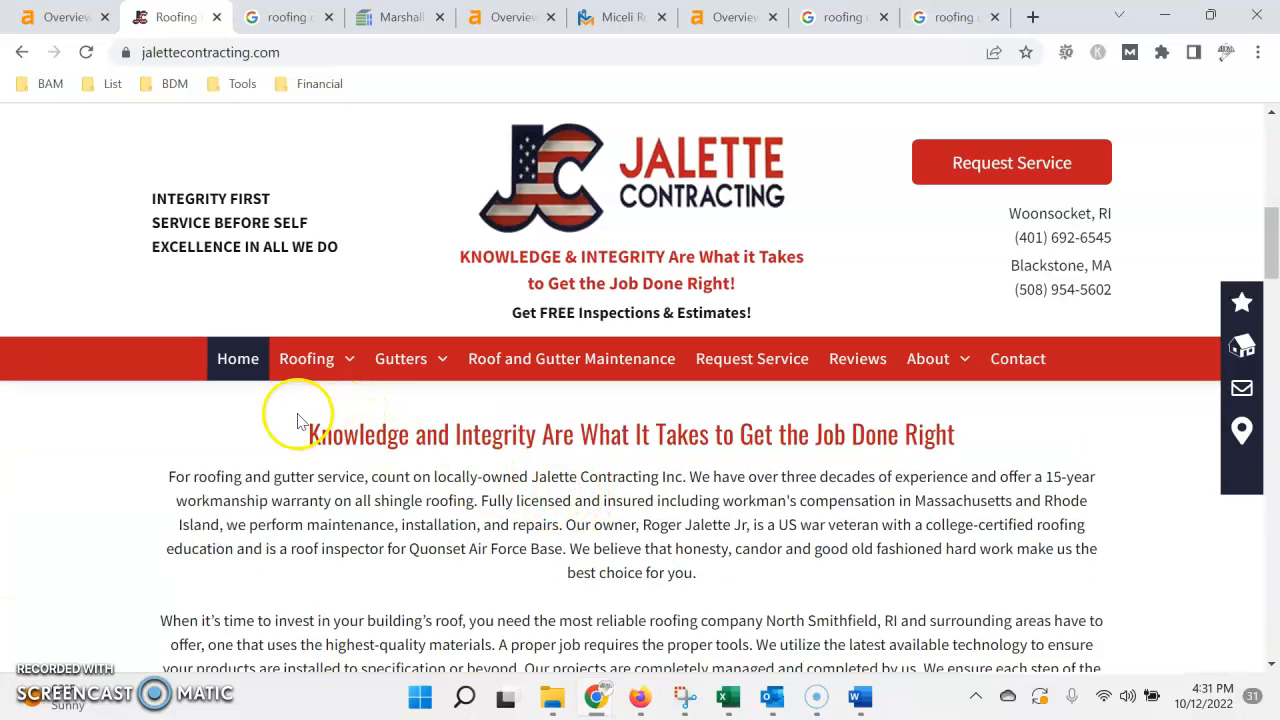
{"action": "left_click_drag", "start_coordinate": [305, 420], "coordinate": [785, 712]}
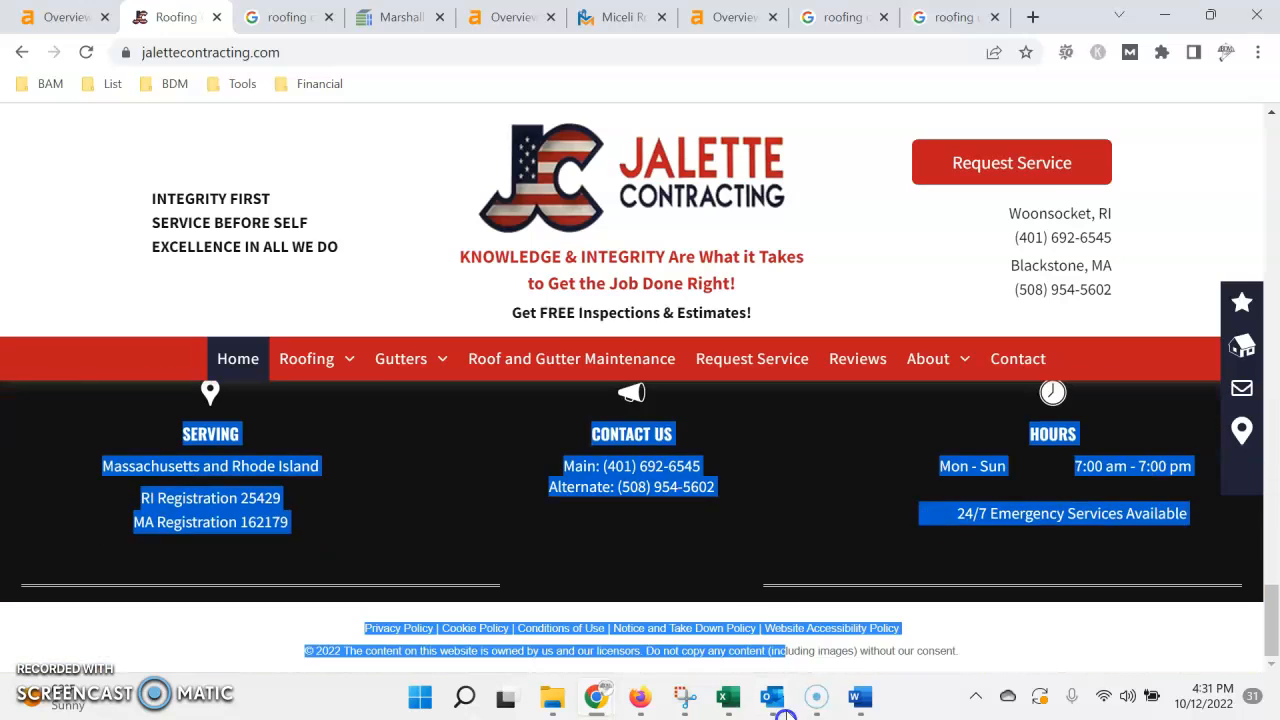
{"action": "scroll", "coordinate": [700, 435], "scroll_direction": "up", "scroll_amount": 5}
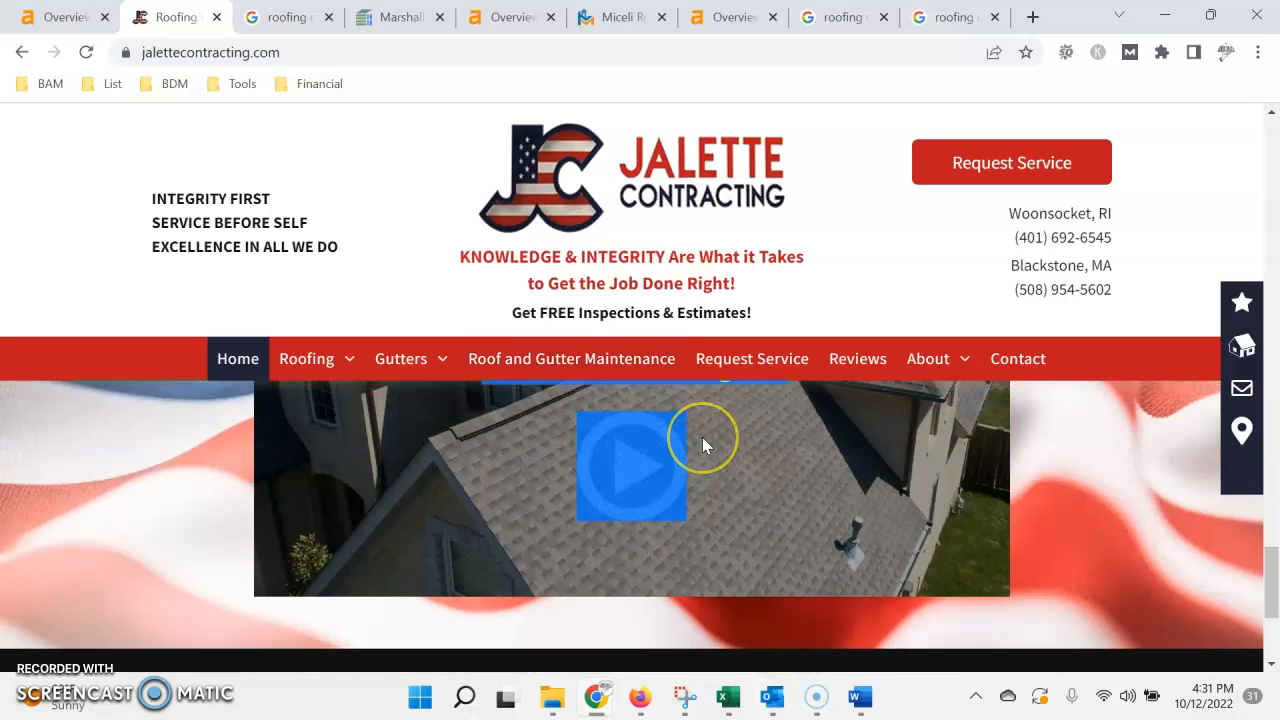
{"action": "scroll", "coordinate": [702, 437], "scroll_direction": "up", "scroll_amount": 5}
{"action": "scroll", "coordinate": [702, 437], "scroll_direction": "up", "scroll_amount": 5}
{"action": "scroll", "coordinate": [702, 437], "scroll_direction": "up", "scroll_amount": 5}
{"action": "scroll", "coordinate": [702, 437], "scroll_direction": "up", "scroll_amount": 4}
{"action": "scroll", "coordinate": [705, 444], "scroll_direction": "up", "scroll_amount": 3}
{"action": "scroll", "coordinate": [700, 437], "scroll_direction": "up", "scroll_amount": 5}
{"action": "scroll", "coordinate": [515, 515], "scroll_direction": "up", "scroll_amount": 3}
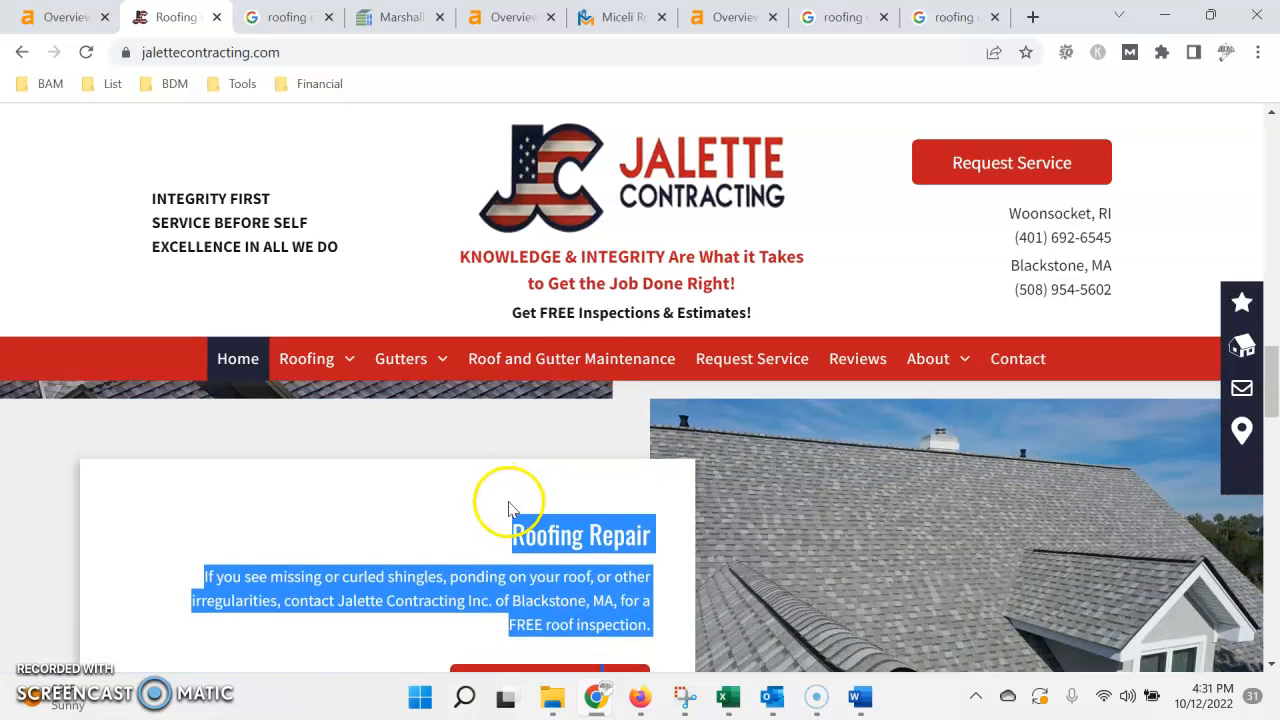
{"action": "left_click", "coordinate": [553, 598]}
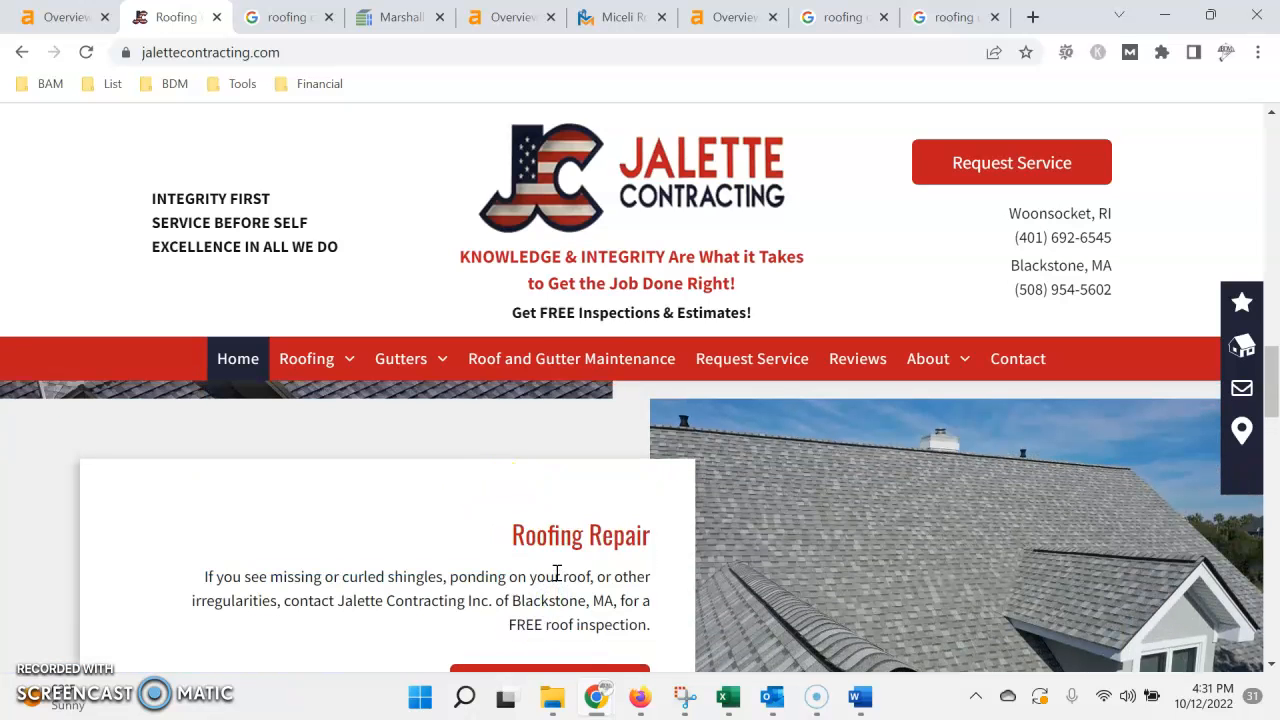
{"action": "scroll", "coordinate": [557, 575], "scroll_direction": "up", "scroll_amount": 2}
{"action": "scroll", "coordinate": [557, 575], "scroll_direction": "up", "scroll_amount": 2}
{"action": "scroll", "coordinate": [557, 575], "scroll_direction": "up", "scroll_amount": 2}
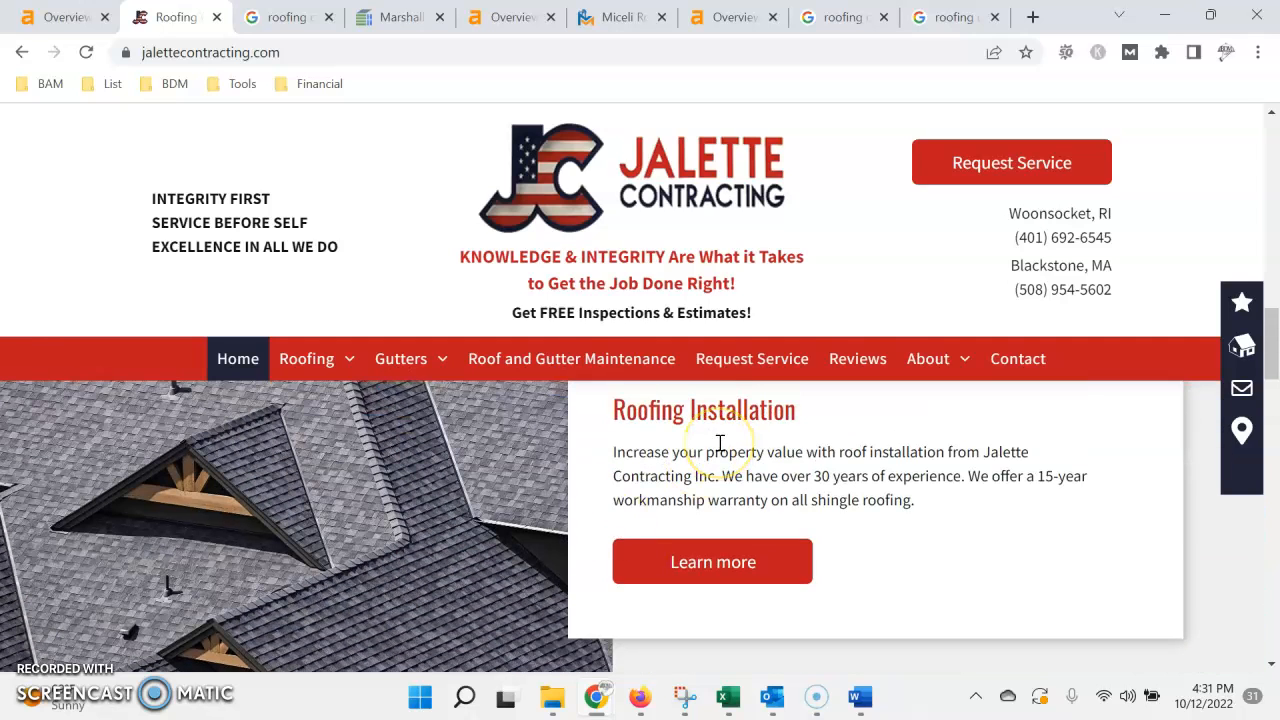
{"action": "scroll", "coordinate": [719, 443], "scroll_direction": "up", "scroll_amount": 2}
{"action": "scroll", "coordinate": [719, 443], "scroll_direction": "up", "scroll_amount": 2}
{"action": "scroll", "coordinate": [655, 460], "scroll_direction": "up", "scroll_amount": 3}
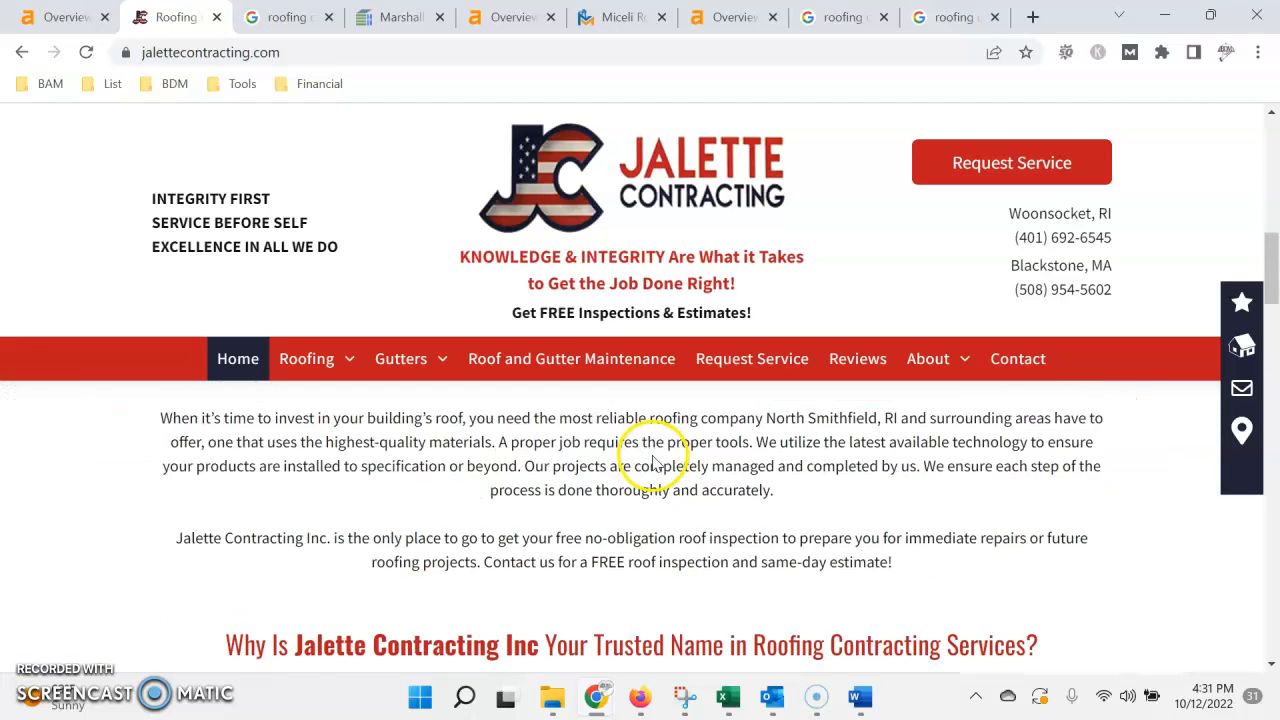
{"action": "scroll", "coordinate": [655, 460], "scroll_direction": "up", "scroll_amount": 2}
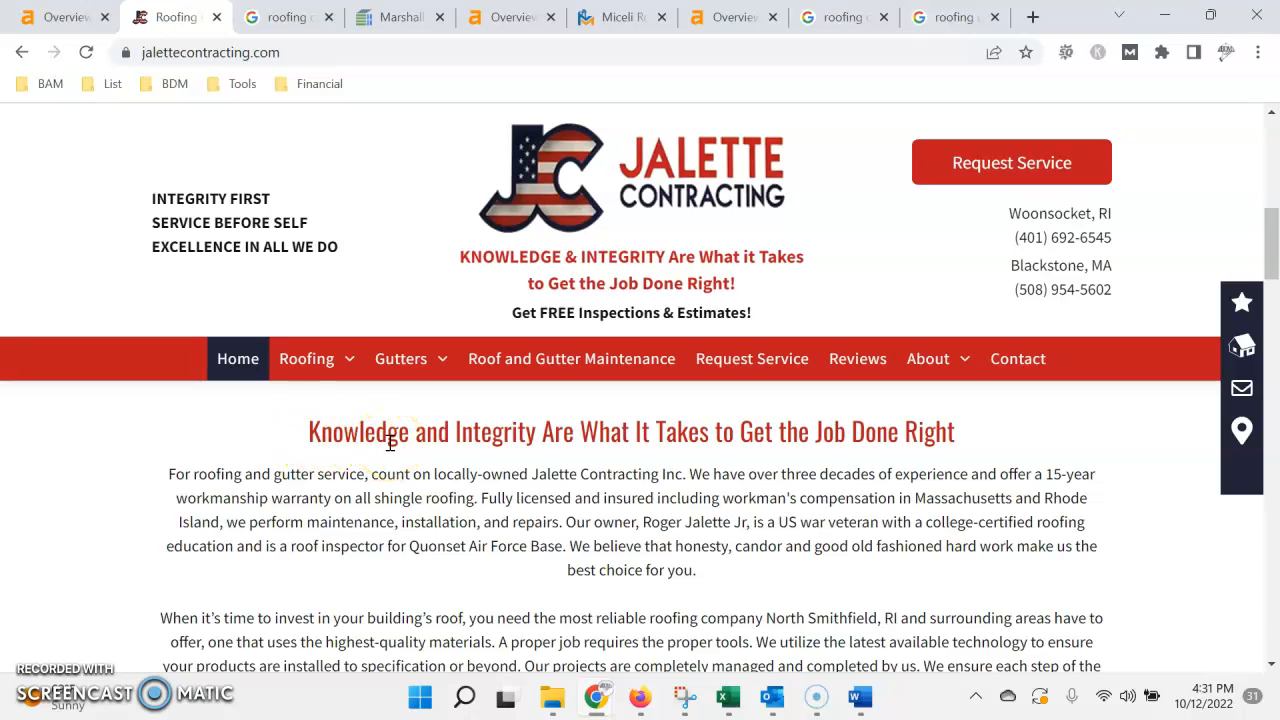
{"action": "scroll", "coordinate": [724, 540], "scroll_direction": "up", "scroll_amount": 4}
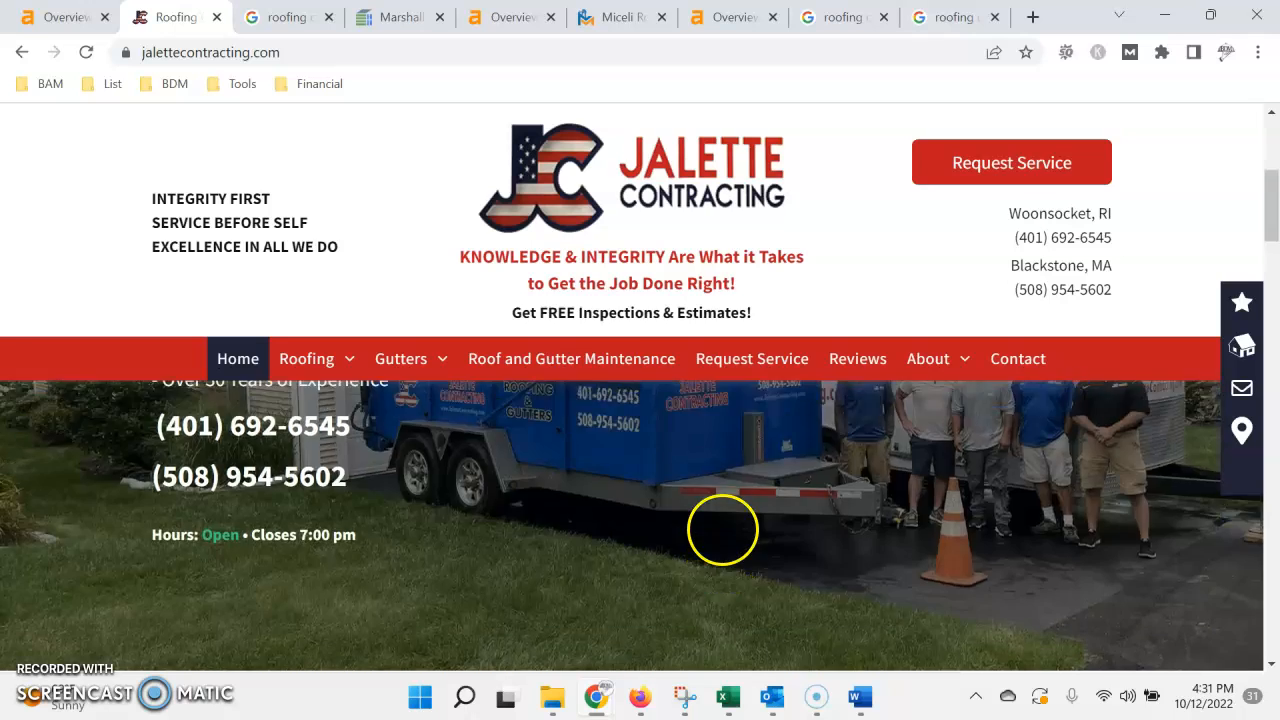
{"action": "scroll", "coordinate": [710, 530], "scroll_direction": "up", "scroll_amount": 3}
{"action": "scroll", "coordinate": [704, 522], "scroll_direction": "up", "scroll_amount": 2}
{"action": "scroll", "coordinate": [704, 522], "scroll_direction": "up", "scroll_amount": 1}
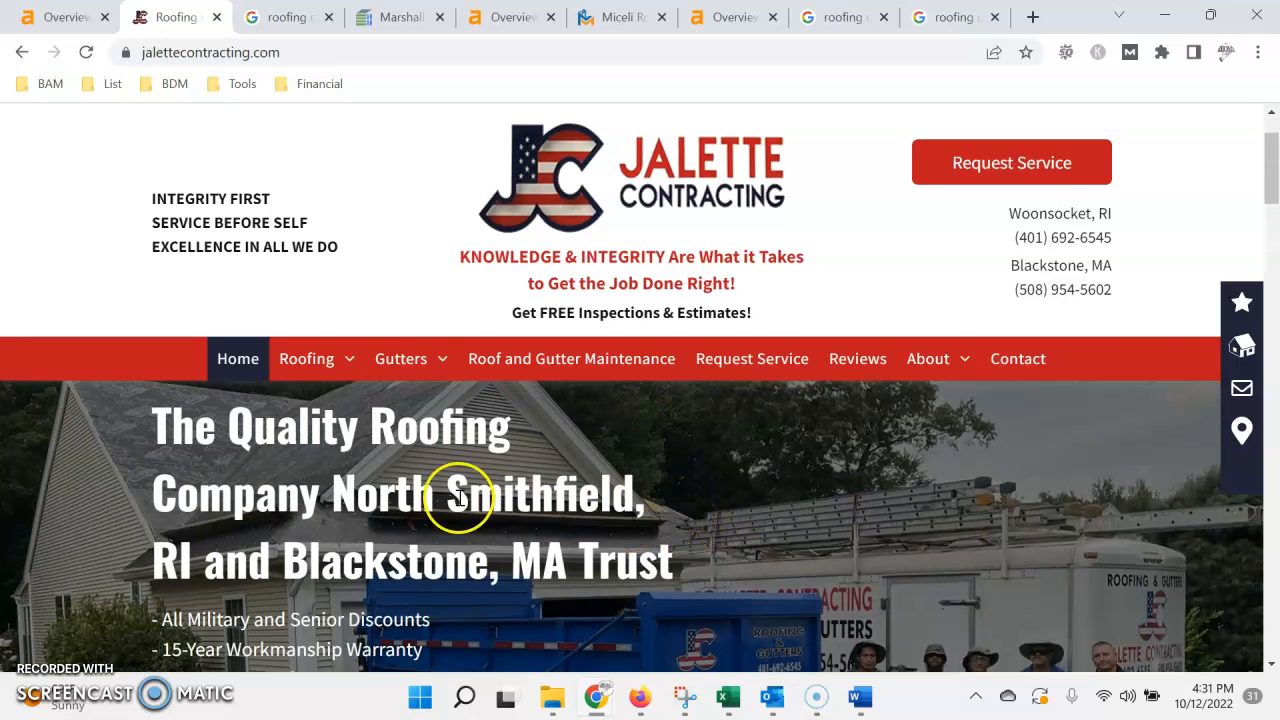
{"action": "left_click_drag", "start_coordinate": [343, 492], "coordinate": [691, 517]}
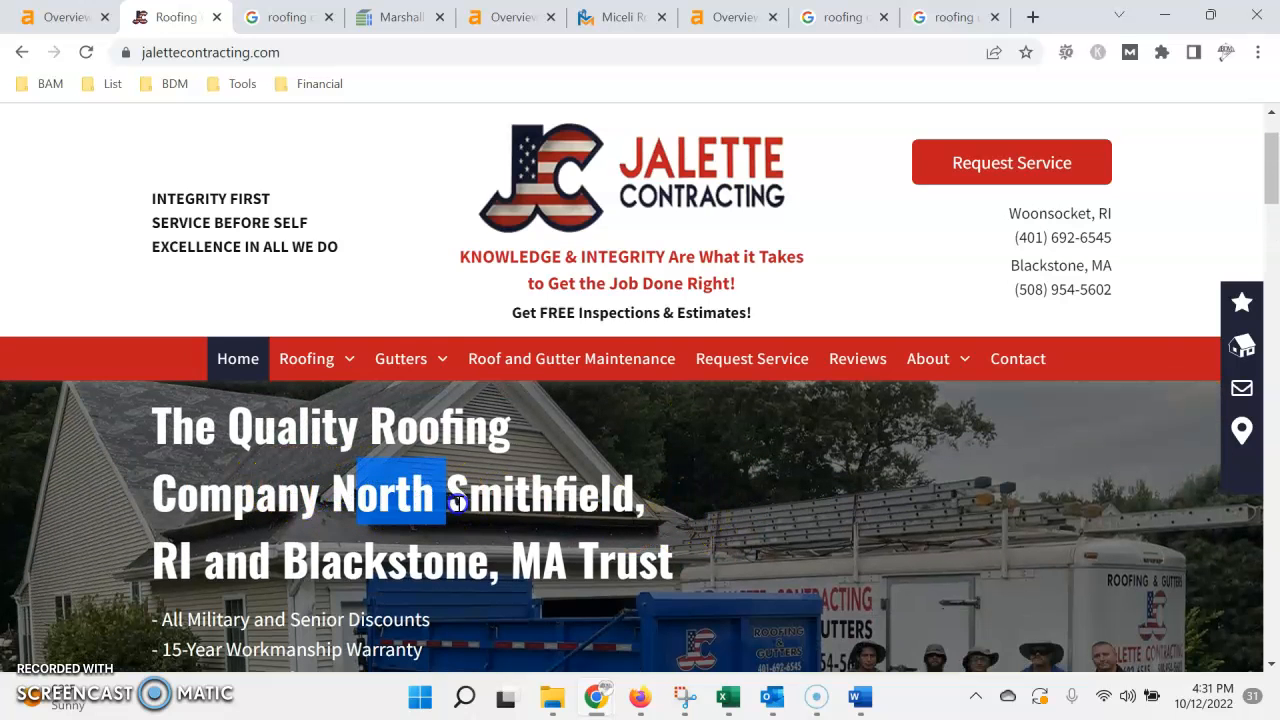
{"action": "scroll", "coordinate": [632, 474], "scroll_direction": "down", "scroll_amount": 2}
{"action": "scroll", "coordinate": [446, 456], "scroll_direction": "up", "scroll_amount": 2}
{"action": "scroll", "coordinate": [330, 490], "scroll_direction": "up", "scroll_amount": 1}
{"action": "scroll", "coordinate": [368, 548], "scroll_direction": "down", "scroll_amount": 3}
{"action": "scroll", "coordinate": [368, 548], "scroll_direction": "down", "scroll_amount": 3}
{"action": "scroll", "coordinate": [368, 555], "scroll_direction": "down", "scroll_amount": 1}
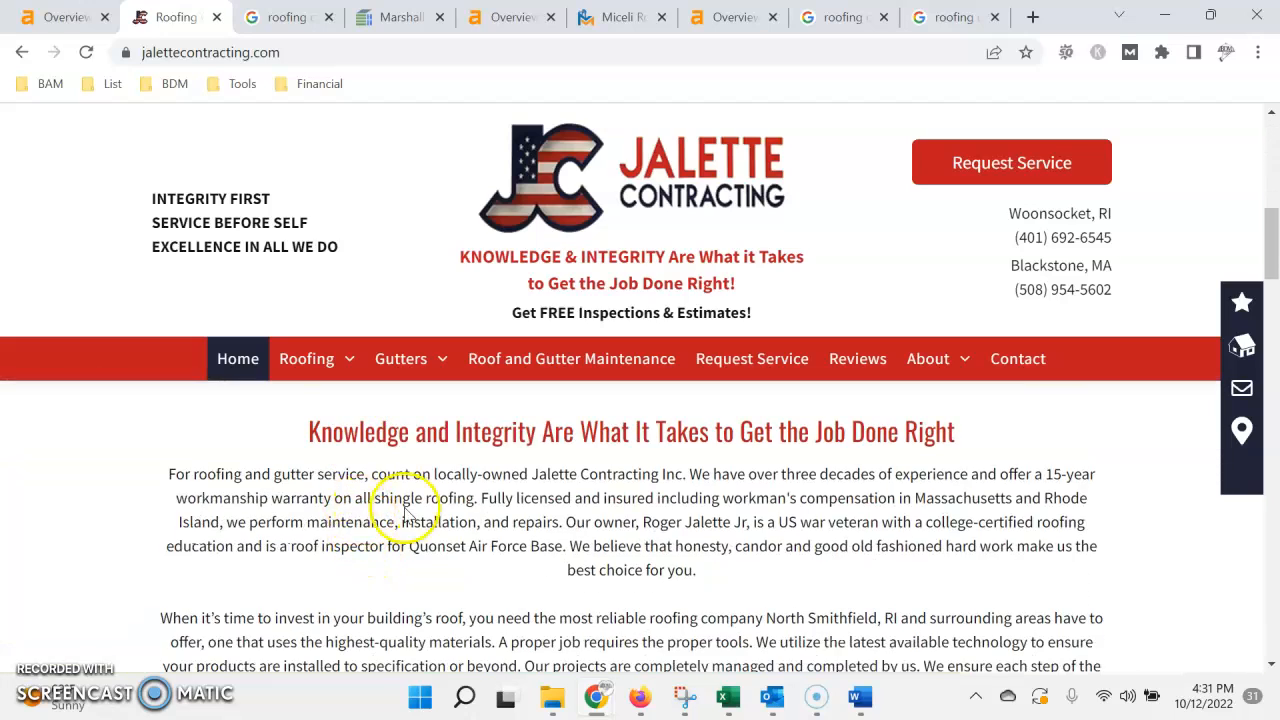
{"action": "scroll", "coordinate": [540, 520], "scroll_direction": "down", "scroll_amount": 2}
{"action": "scroll", "coordinate": [560, 525], "scroll_direction": "down", "scroll_amount": 1}
{"action": "scroll", "coordinate": [560, 525], "scroll_direction": "down", "scroll_amount": 1}
{"action": "scroll", "coordinate": [560, 525], "scroll_direction": "down", "scroll_amount": 2}
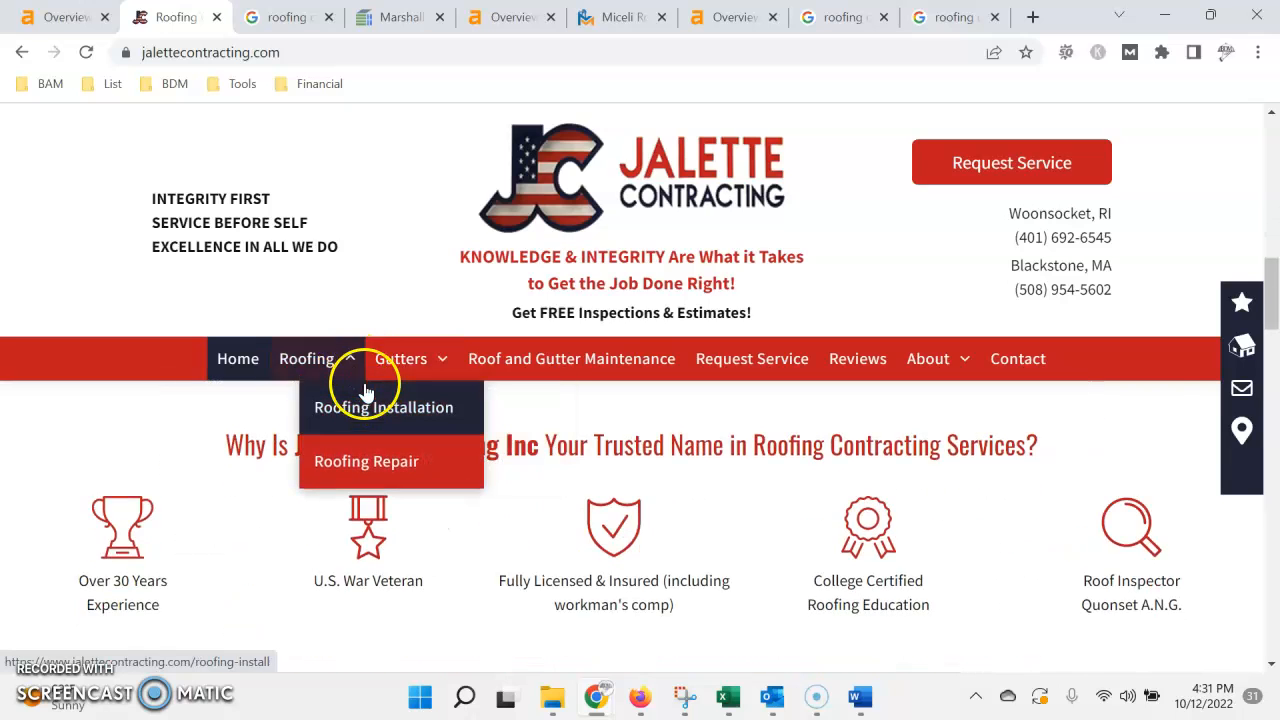
Review the Roofing Installation page, highlighting the Lincoln, RI mention and the 'A Good Roof Needs Good Installation' heading
{"action": "left_click", "coordinate": [370, 407]}
{"action": "scroll", "coordinate": [437, 436], "scroll_direction": "down", "scroll_amount": 3}
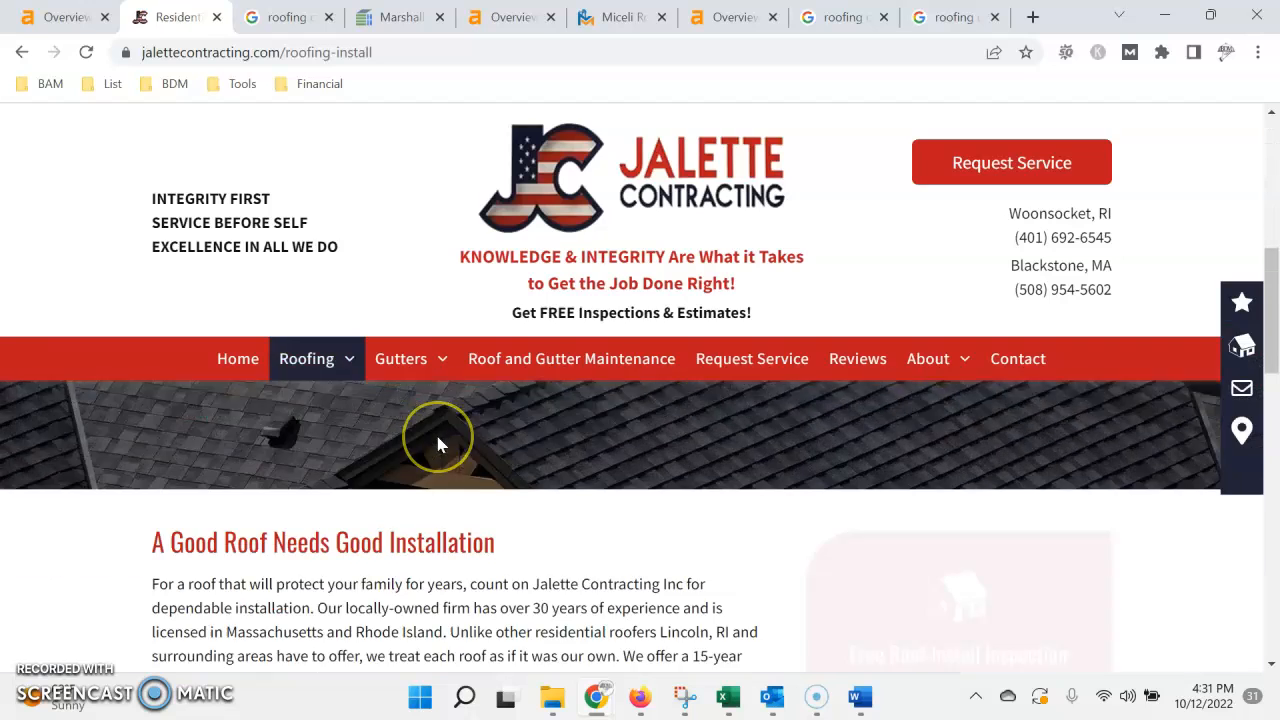
{"action": "scroll", "coordinate": [437, 436], "scroll_direction": "down", "scroll_amount": 2}
{"action": "scroll", "coordinate": [437, 436], "scroll_direction": "down", "scroll_amount": 2}
{"action": "scroll", "coordinate": [437, 436], "scroll_direction": "up", "scroll_amount": 2}
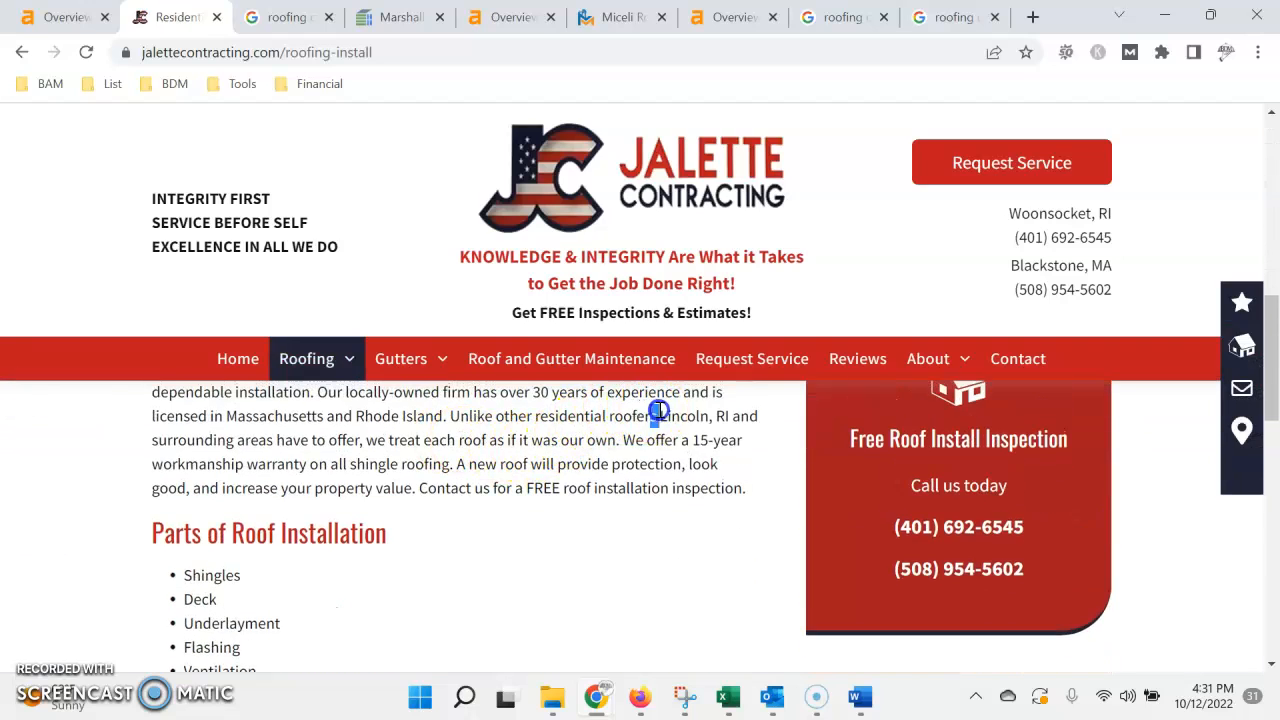
{"action": "mouse_move", "coordinate": [660, 416]}
{"action": "left_mouse_down"}
{"action": "mouse_move", "coordinate": [752, 436]}
{"action": "mouse_move", "coordinate": [730, 419]}
{"action": "left_mouse_up"}
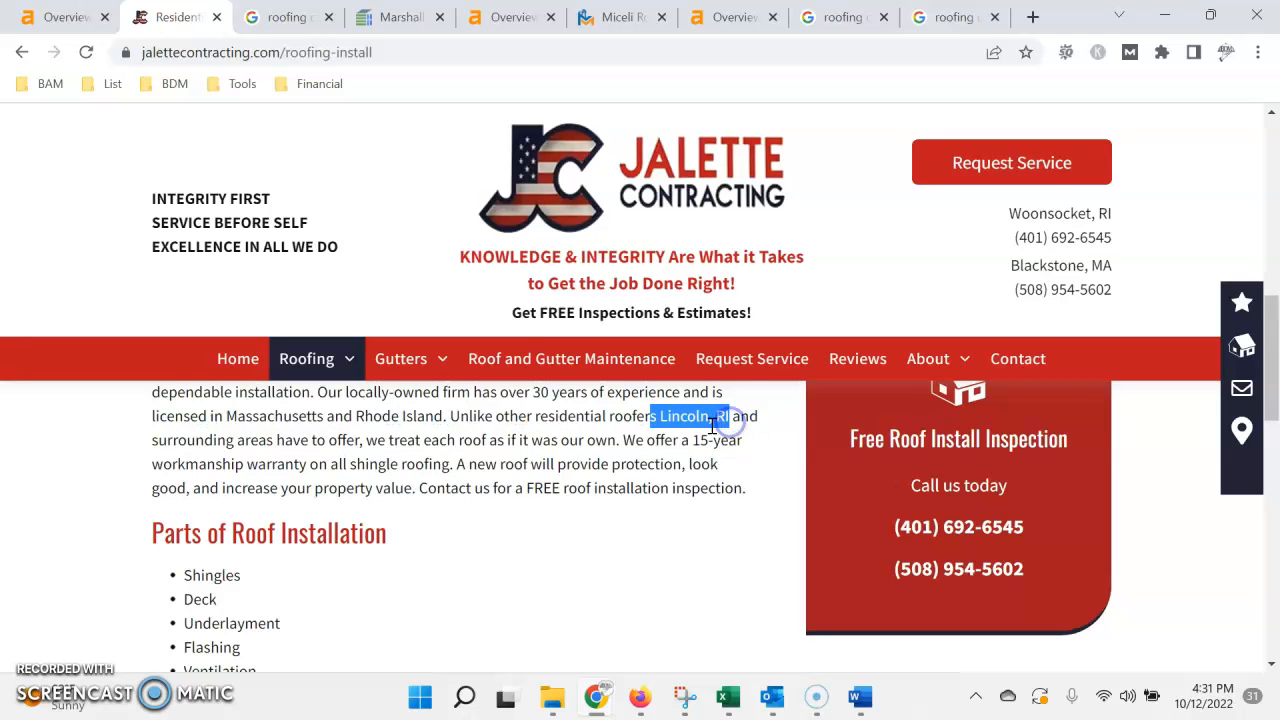
{"action": "scroll", "coordinate": [330, 505], "scroll_direction": "down", "scroll_amount": 2}
{"action": "scroll", "coordinate": [330, 505], "scroll_direction": "up", "scroll_amount": 1}
{"action": "scroll", "coordinate": [320, 510], "scroll_direction": "up", "scroll_amount": 1}
{"action": "scroll", "coordinate": [320, 510], "scroll_direction": "up", "scroll_amount": 2}
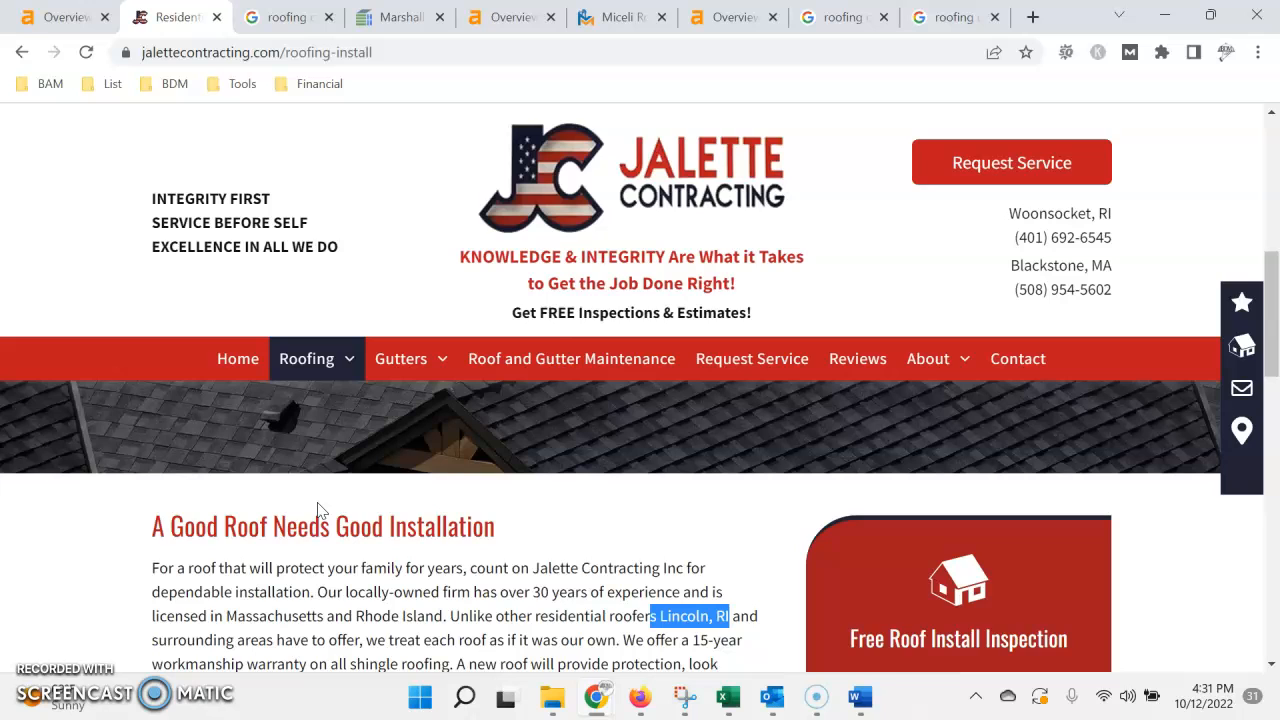
{"action": "scroll", "coordinate": [323, 508], "scroll_direction": "down", "scroll_amount": 1}
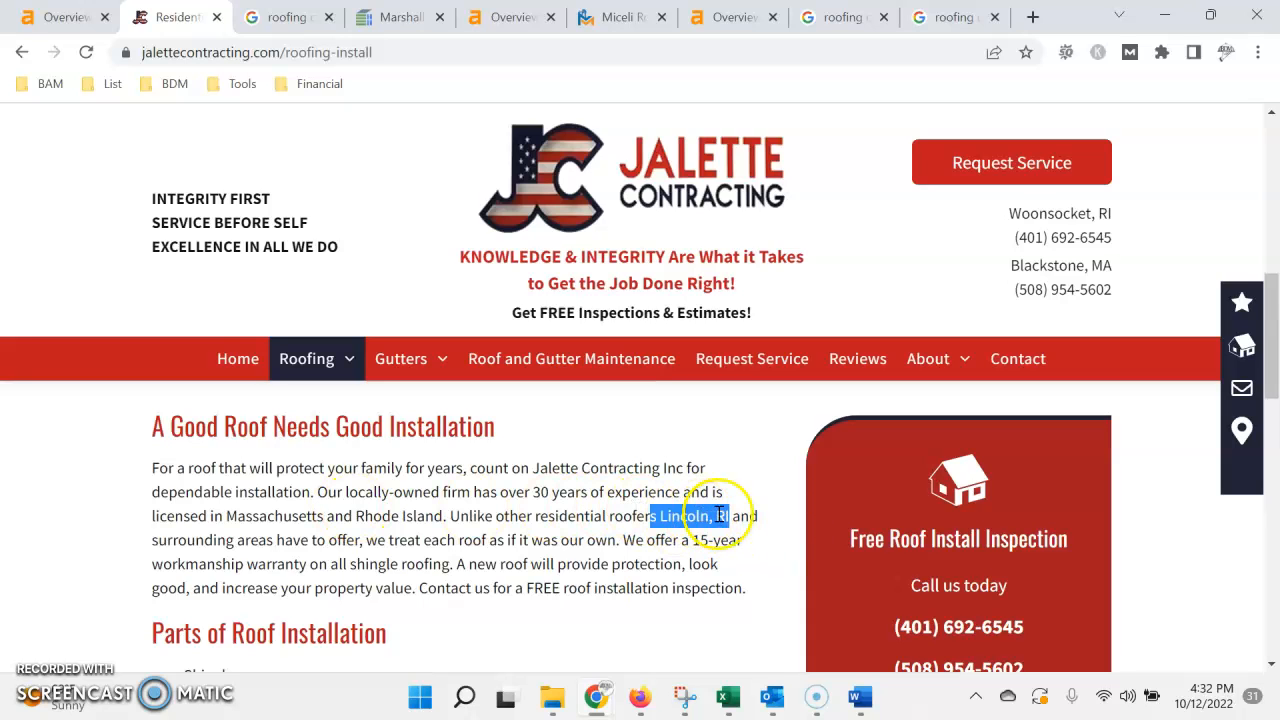
{"action": "scroll", "coordinate": [600, 520], "scroll_direction": "down", "scroll_amount": 1}
{"action": "scroll", "coordinate": [580, 520], "scroll_direction": "down", "scroll_amount": 1}
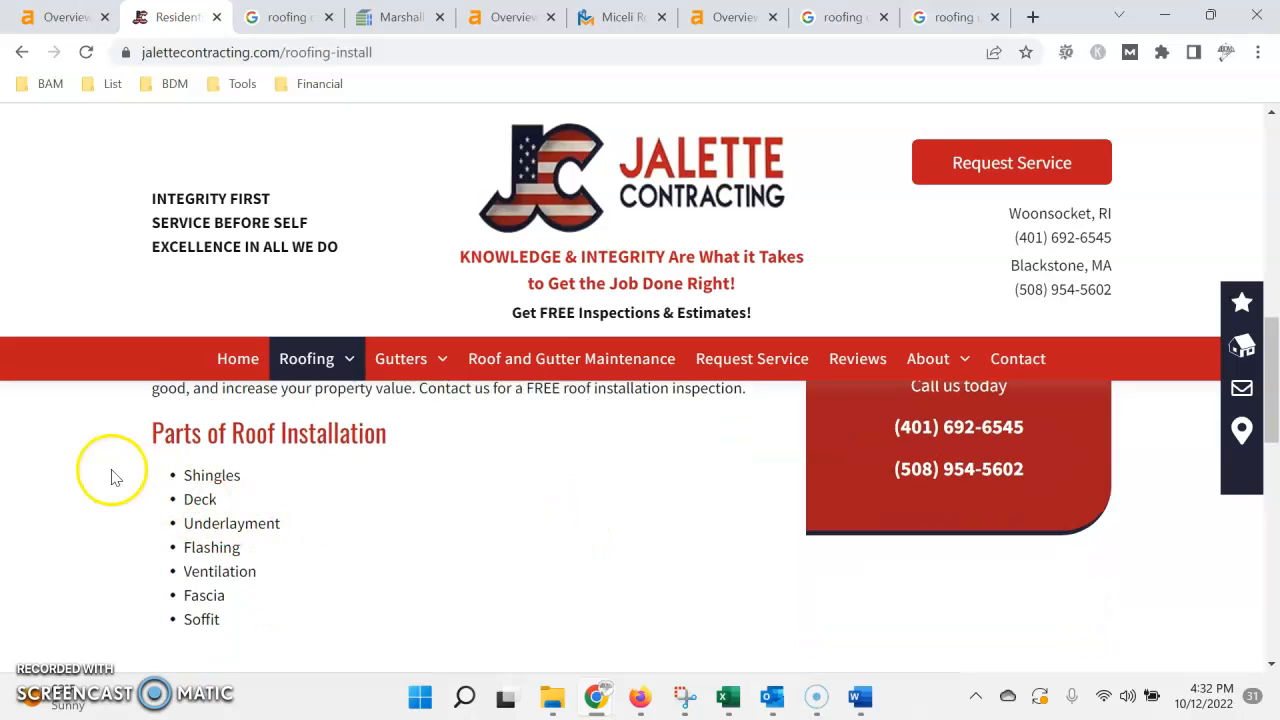
{"action": "scroll", "coordinate": [230, 470], "scroll_direction": "up", "scroll_amount": 2}
{"action": "scroll", "coordinate": [230, 470], "scroll_direction": "down", "scroll_amount": 2}
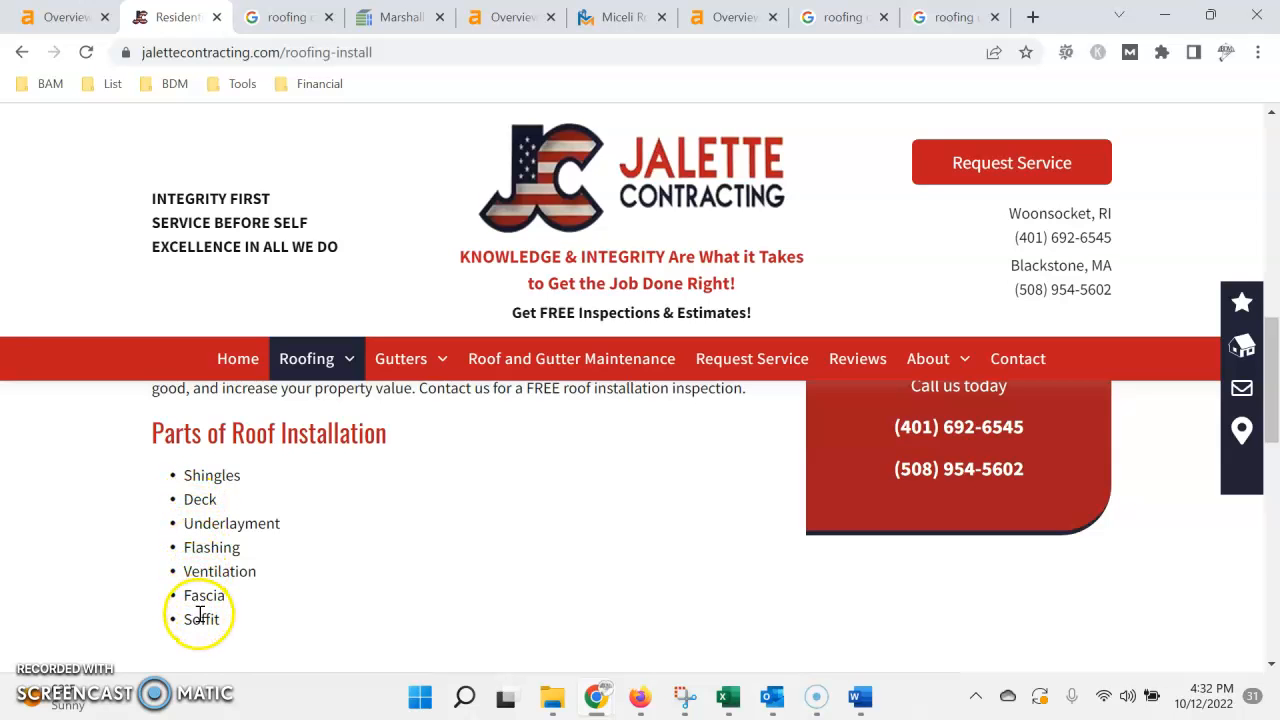
{"action": "scroll", "coordinate": [201, 617], "scroll_direction": "down", "scroll_amount": 2}
{"action": "scroll", "coordinate": [201, 420], "scroll_direction": "up", "scroll_amount": 1}
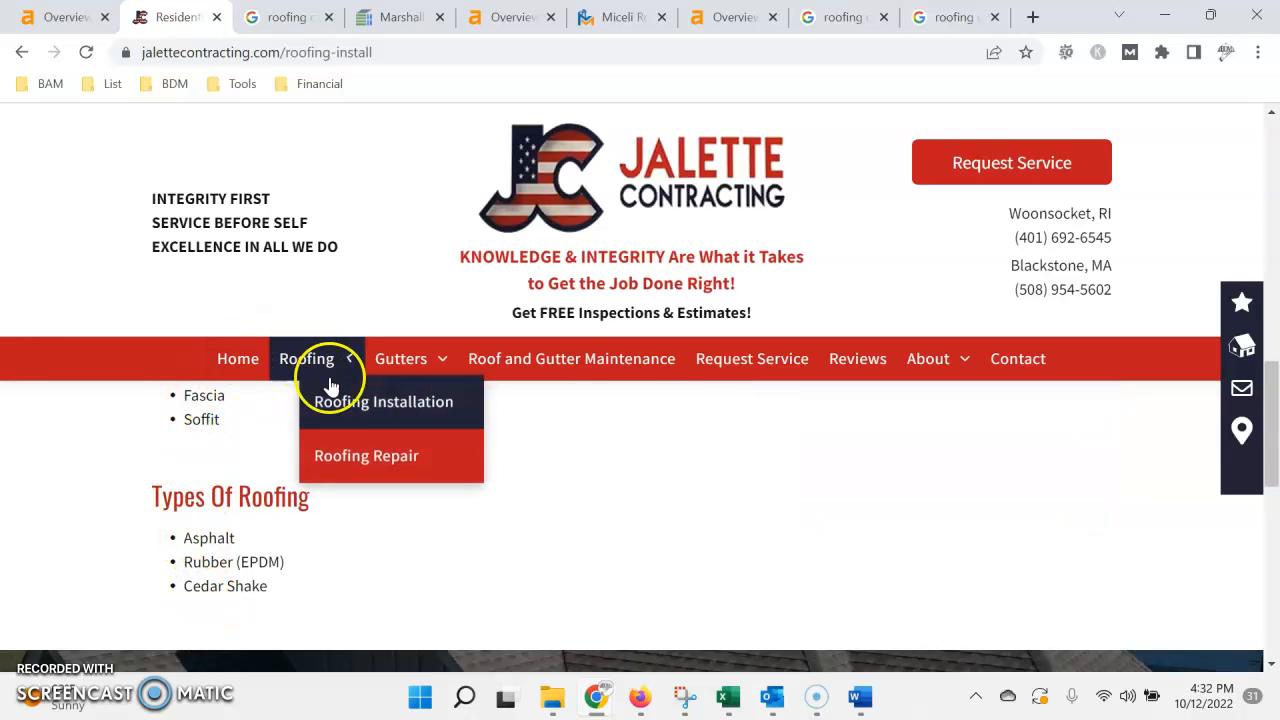
{"action": "scroll", "coordinate": [320, 487], "scroll_direction": "up", "scroll_amount": 3}
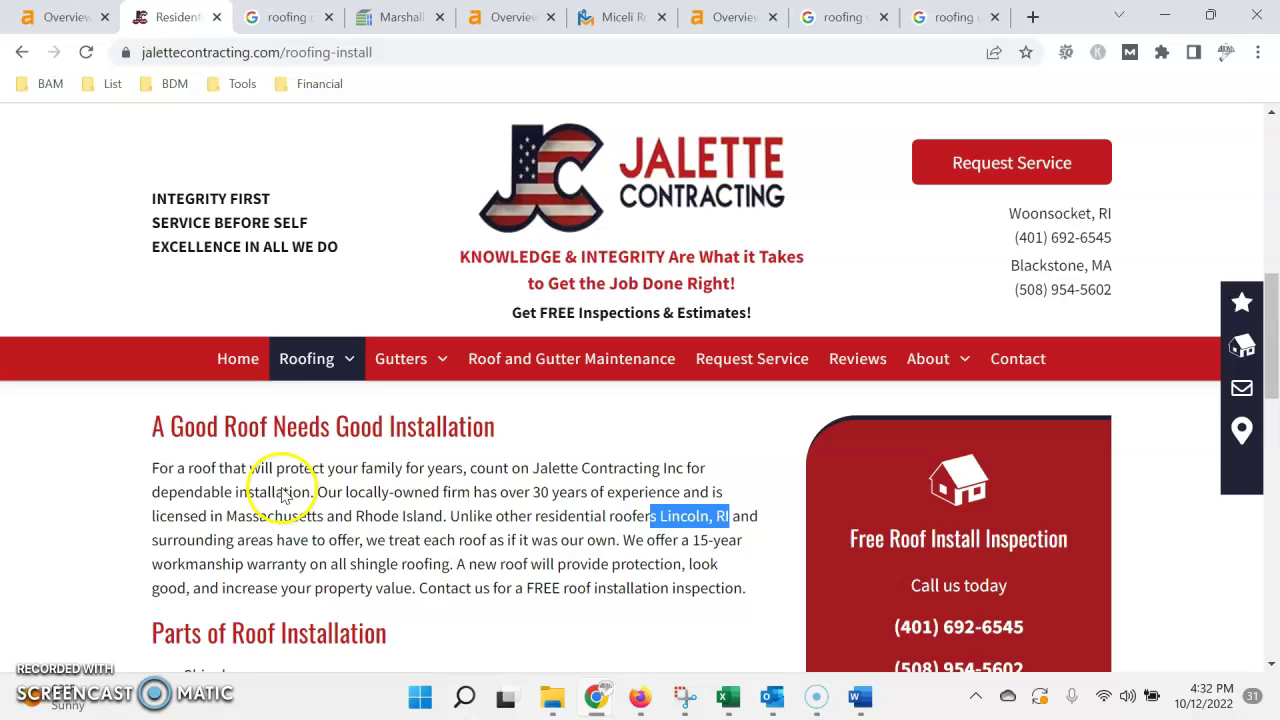
{"action": "left_click", "coordinate": [478, 530]}
{"action": "scroll", "coordinate": [470, 530], "scroll_direction": "down", "scroll_amount": 1}
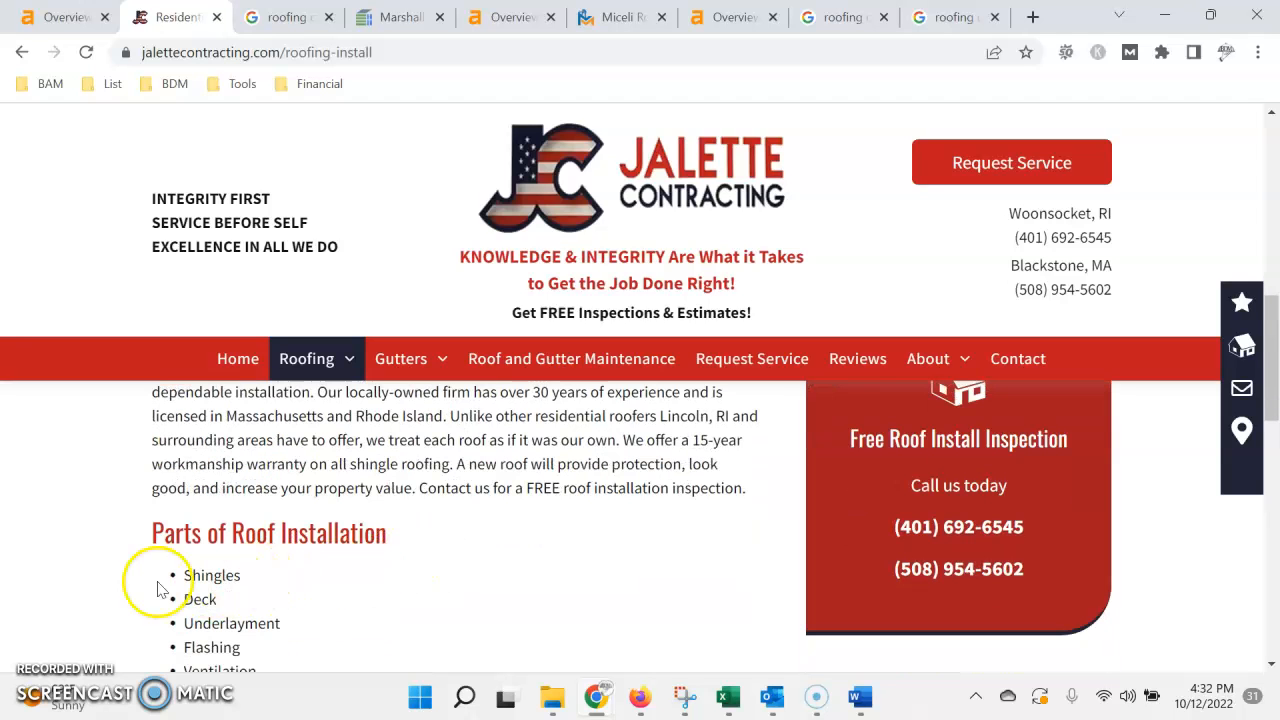
{"action": "scroll", "coordinate": [380, 510], "scroll_direction": "up", "scroll_amount": 2}
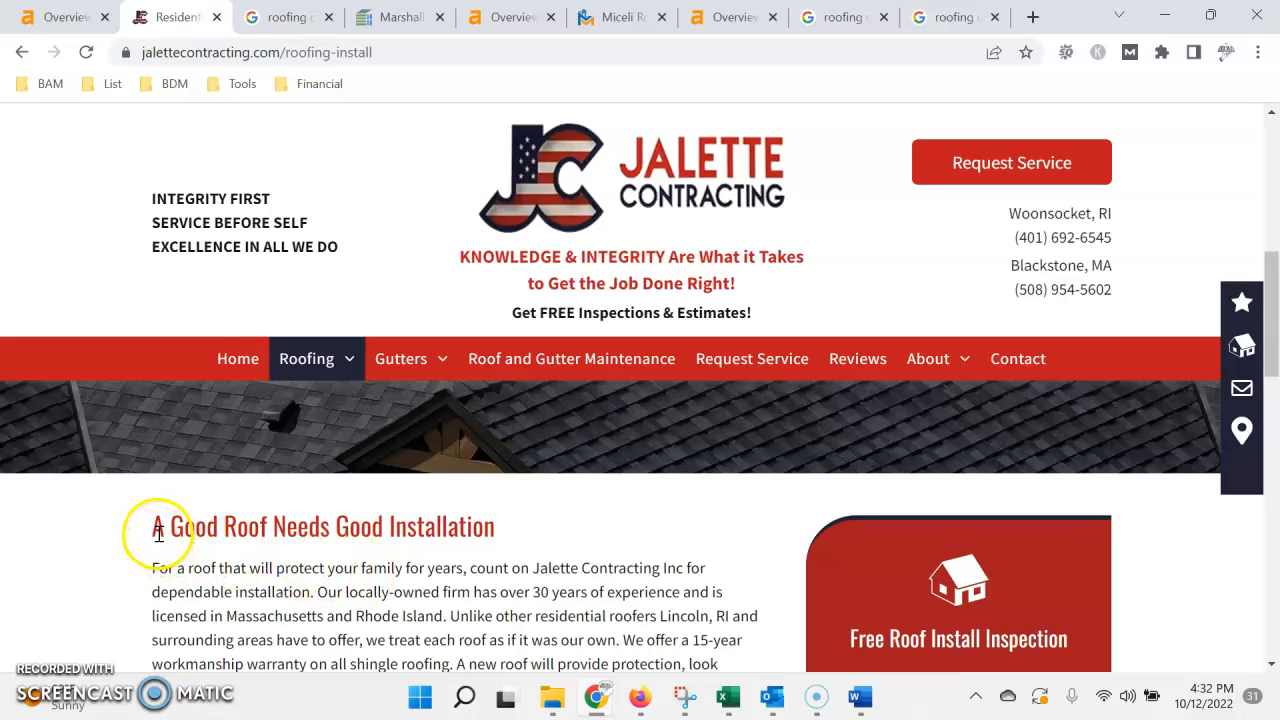
{"action": "mouse_move", "coordinate": [157, 530]}
{"action": "left_mouse_down"}
{"action": "mouse_move", "coordinate": [505, 548]}
{"action": "mouse_move", "coordinate": [497, 541]}
{"action": "left_mouse_up"}
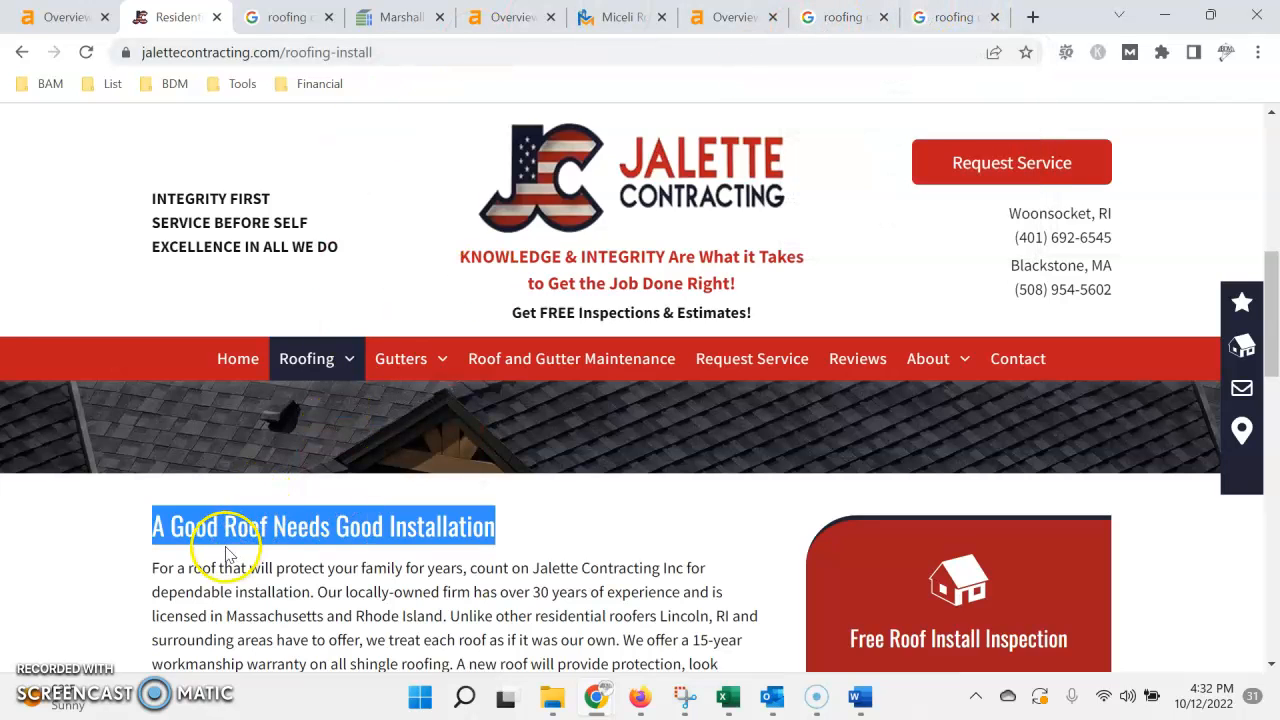
{"action": "scroll", "coordinate": [180, 540], "scroll_direction": "down", "scroll_amount": 1}
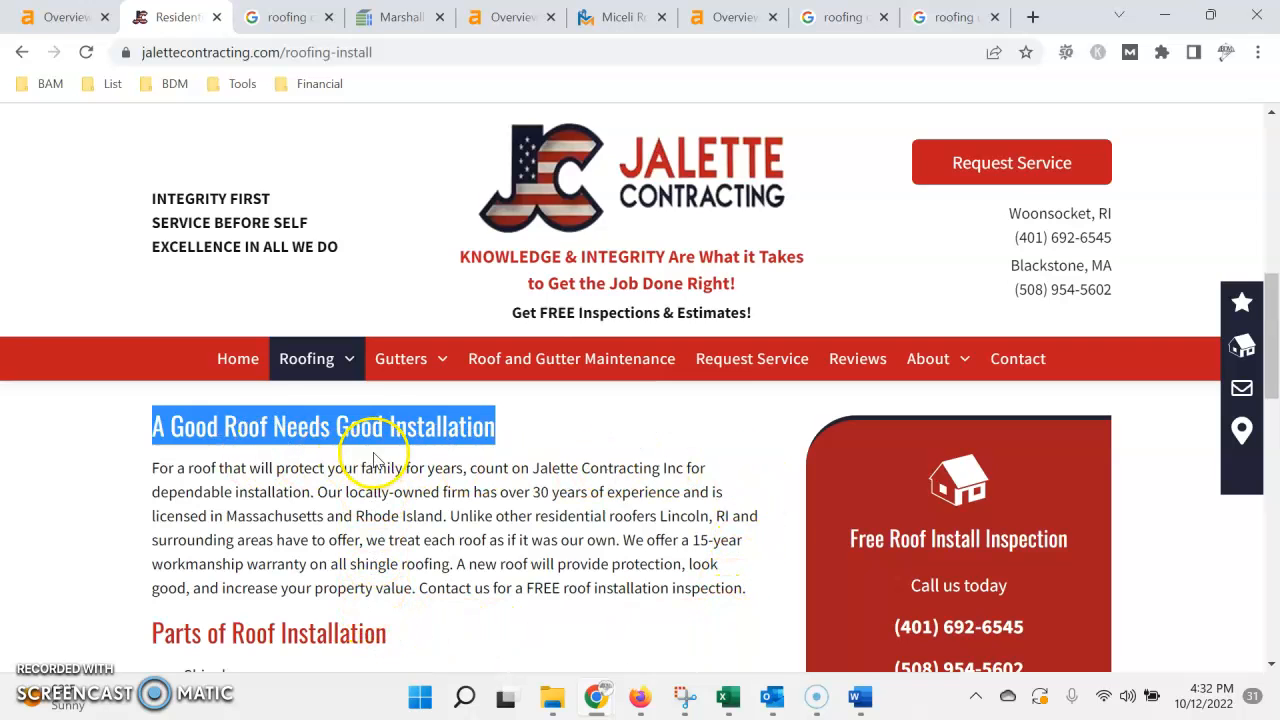
{"action": "scroll", "coordinate": [460, 420], "scroll_direction": "down", "scroll_amount": 1}
{"action": "scroll", "coordinate": [460, 420], "scroll_direction": "up", "scroll_amount": 1}
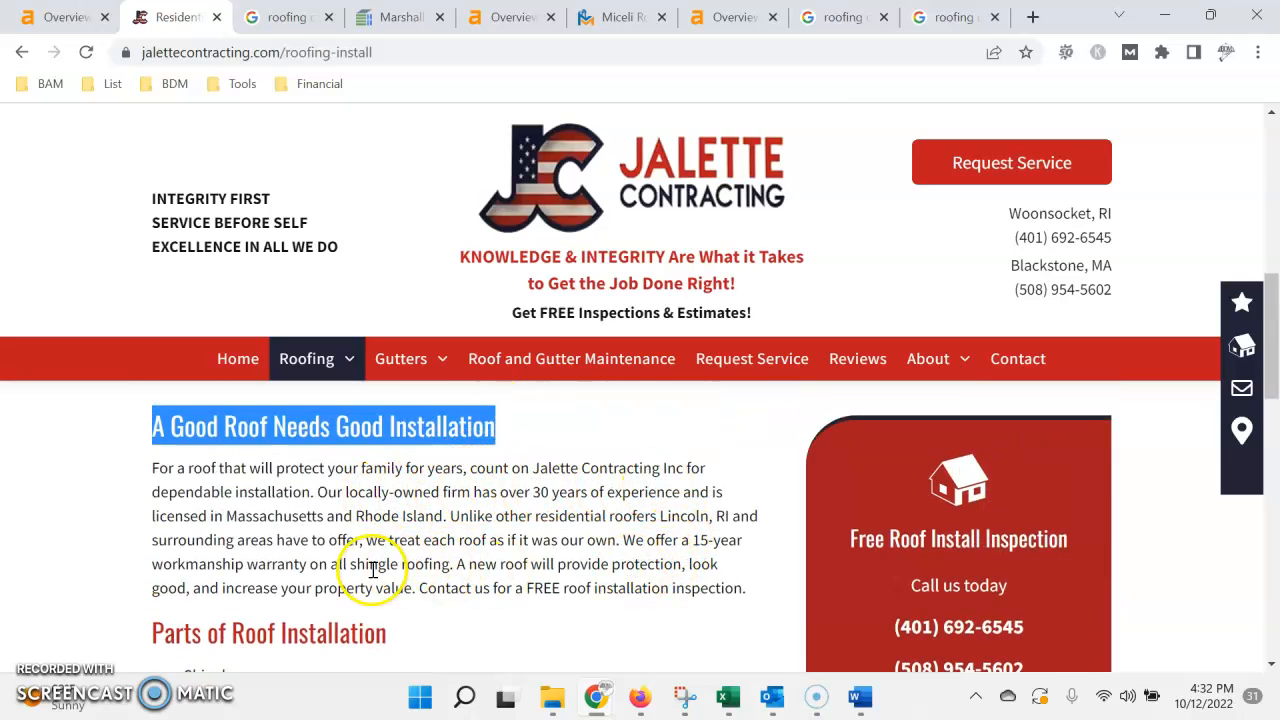
{"action": "scroll", "coordinate": [372, 570], "scroll_direction": "up", "scroll_amount": 1}
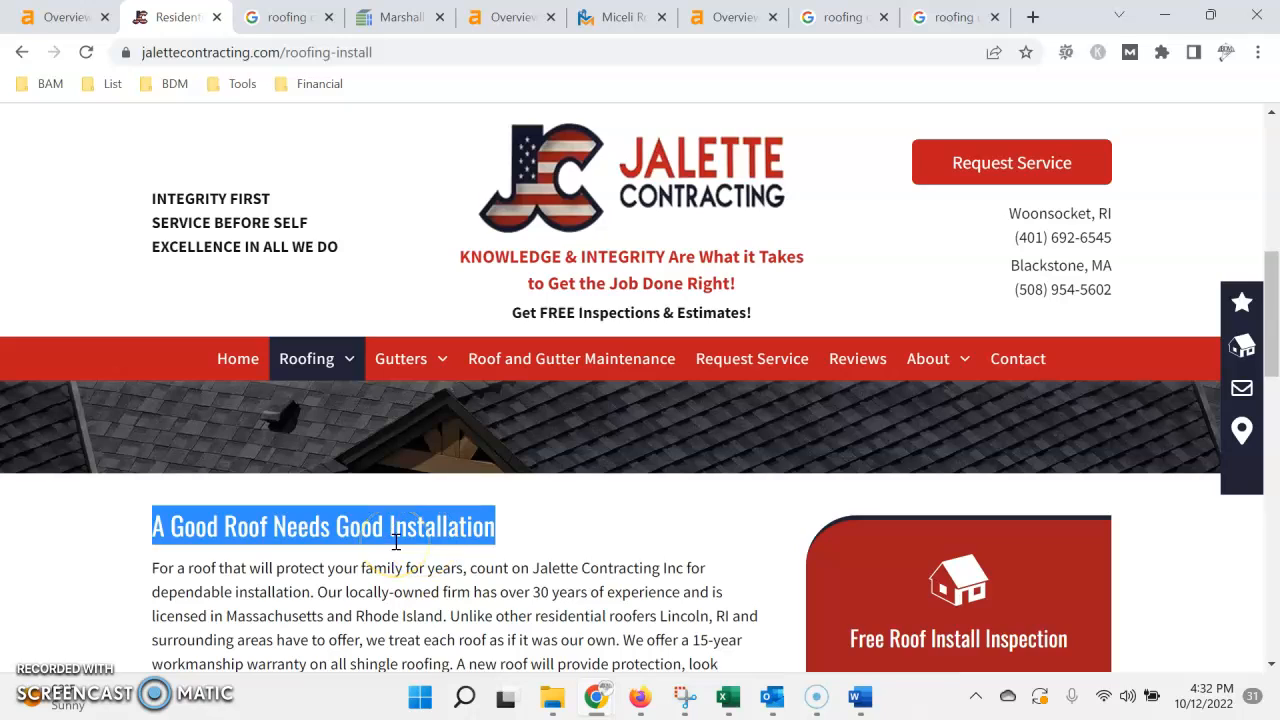
{"action": "scroll", "coordinate": [396, 543], "scroll_direction": "up", "scroll_amount": 3}
Switch through the 'roofing company ri' results to the 'roofing company blackstone ma' map pack
{"action": "left_click", "coordinate": [287, 17]}
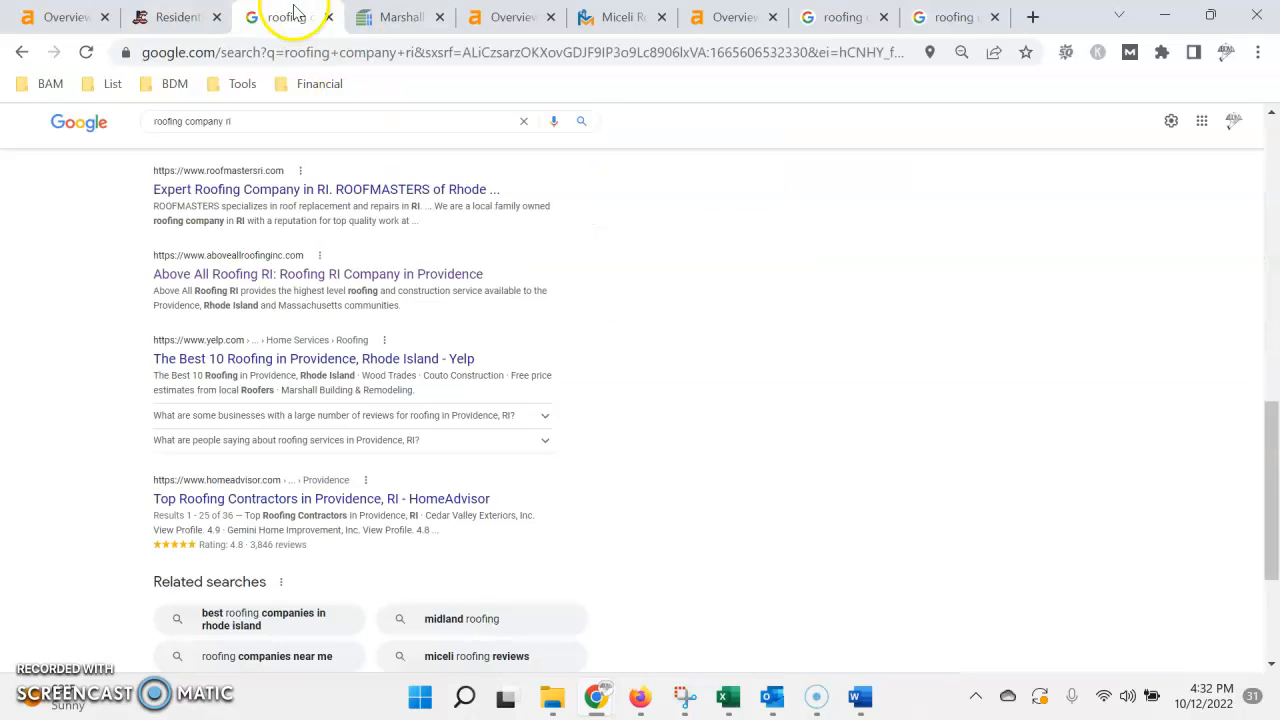
{"action": "scroll", "coordinate": [457, 366], "scroll_direction": "up", "scroll_amount": 3}
{"action": "scroll", "coordinate": [490, 510], "scroll_direction": "up", "scroll_amount": 4}
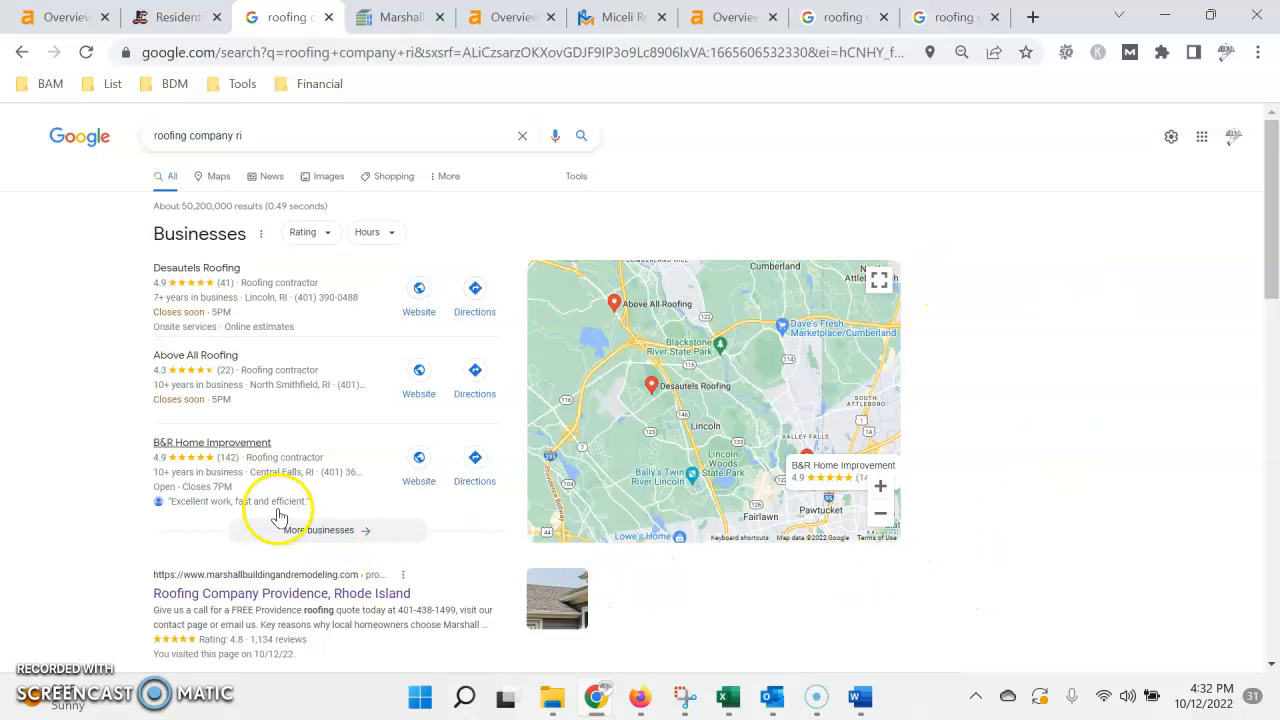
{"action": "left_click", "coordinate": [836, 17]}
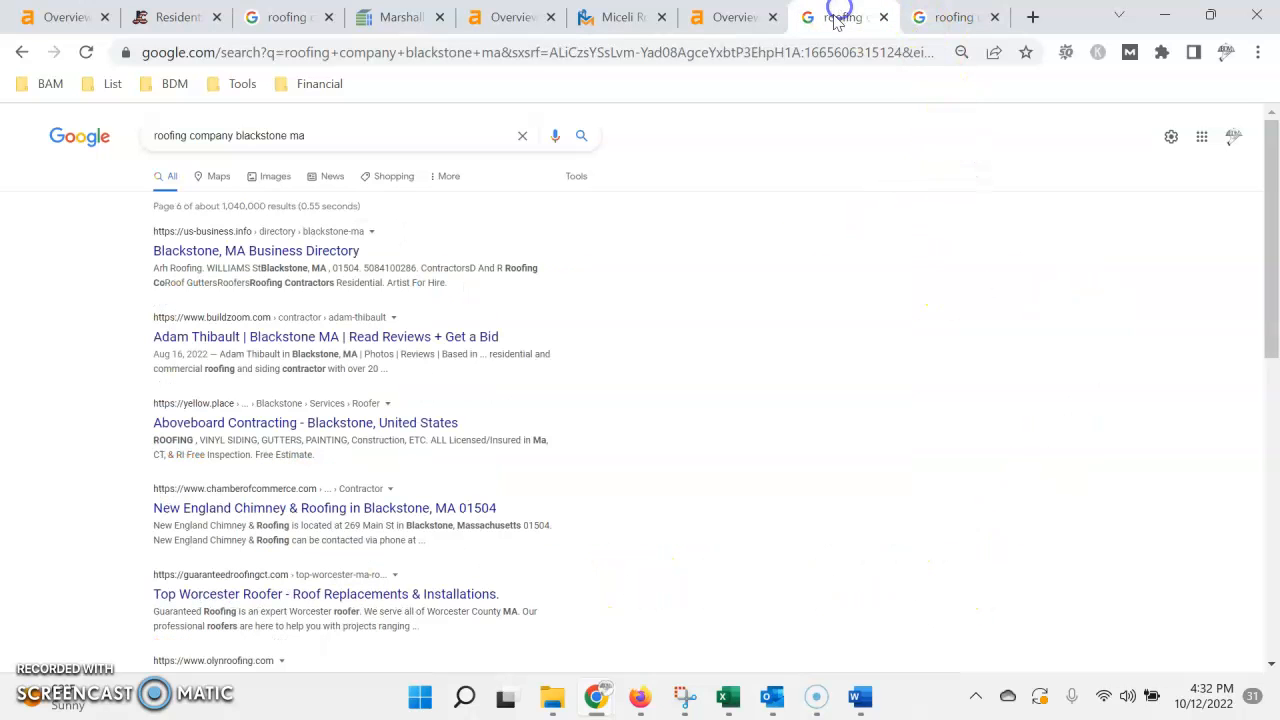
{"action": "scroll", "coordinate": [490, 289], "scroll_direction": "down", "scroll_amount": 5}
{"action": "scroll", "coordinate": [400, 450], "scroll_direction": "down", "scroll_amount": 5}
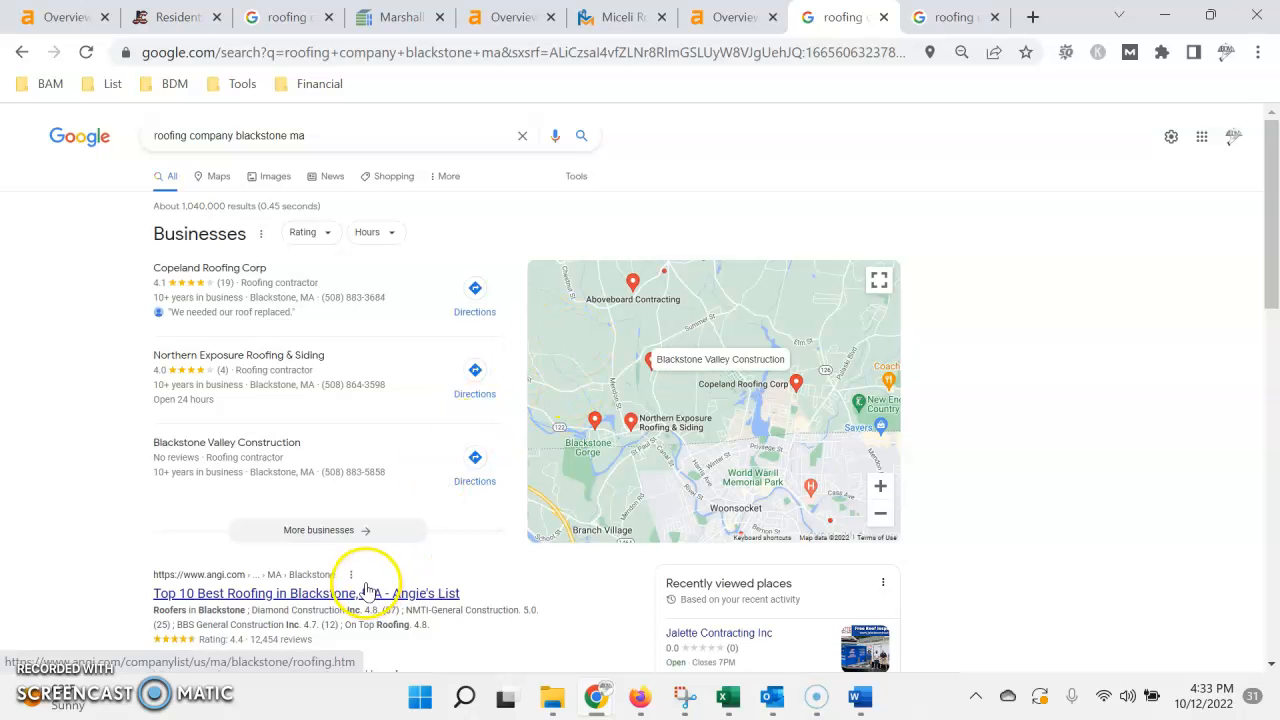
{"action": "left_click", "coordinate": [363, 530]}
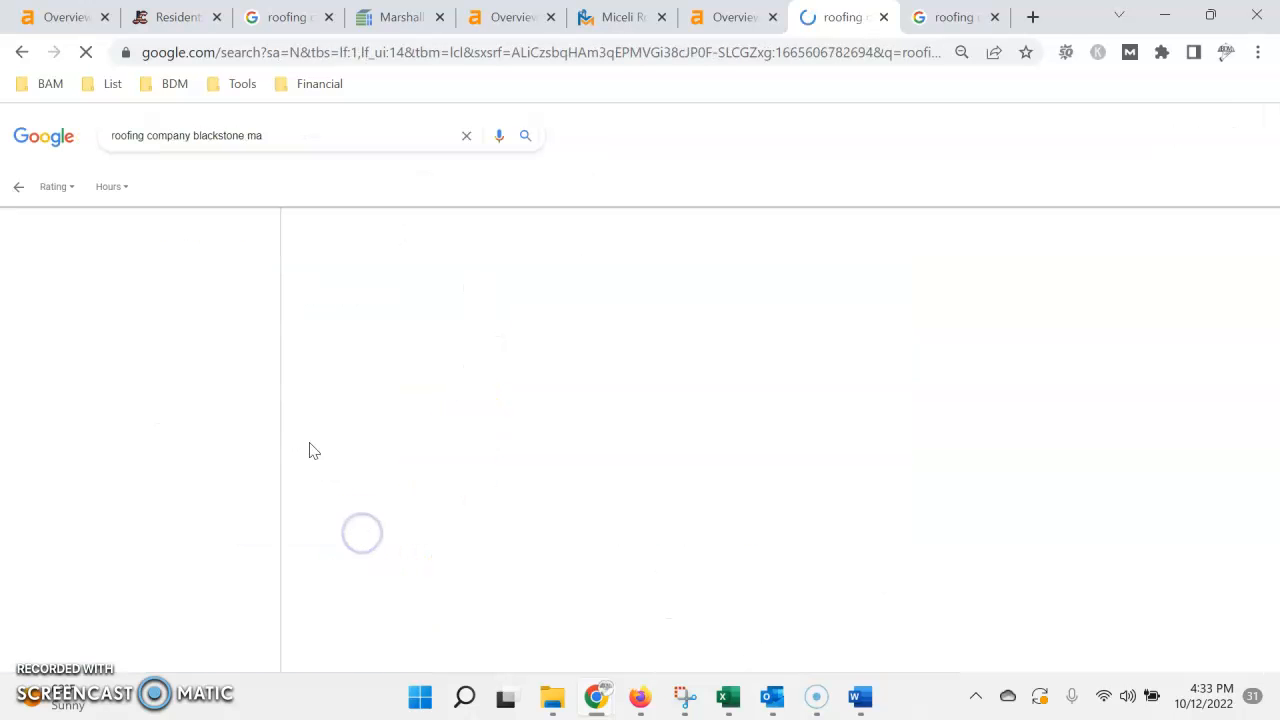
{"action": "scroll", "coordinate": [204, 398], "scroll_direction": "down", "scroll_amount": 3}
{"action": "scroll", "coordinate": [204, 398], "scroll_direction": "down", "scroll_amount": 3}
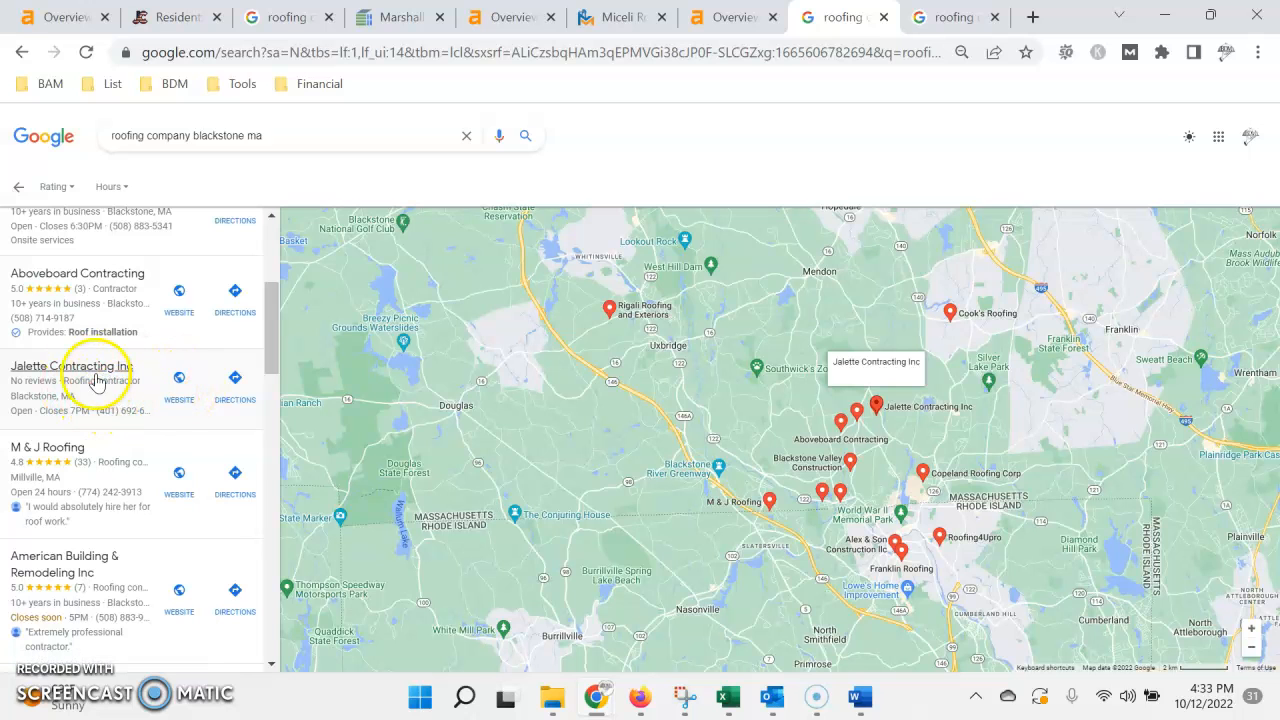
{"action": "scroll", "coordinate": [95, 381], "scroll_direction": "up", "scroll_amount": 1}
{"action": "scroll", "coordinate": [95, 381], "scroll_direction": "up", "scroll_amount": 3}
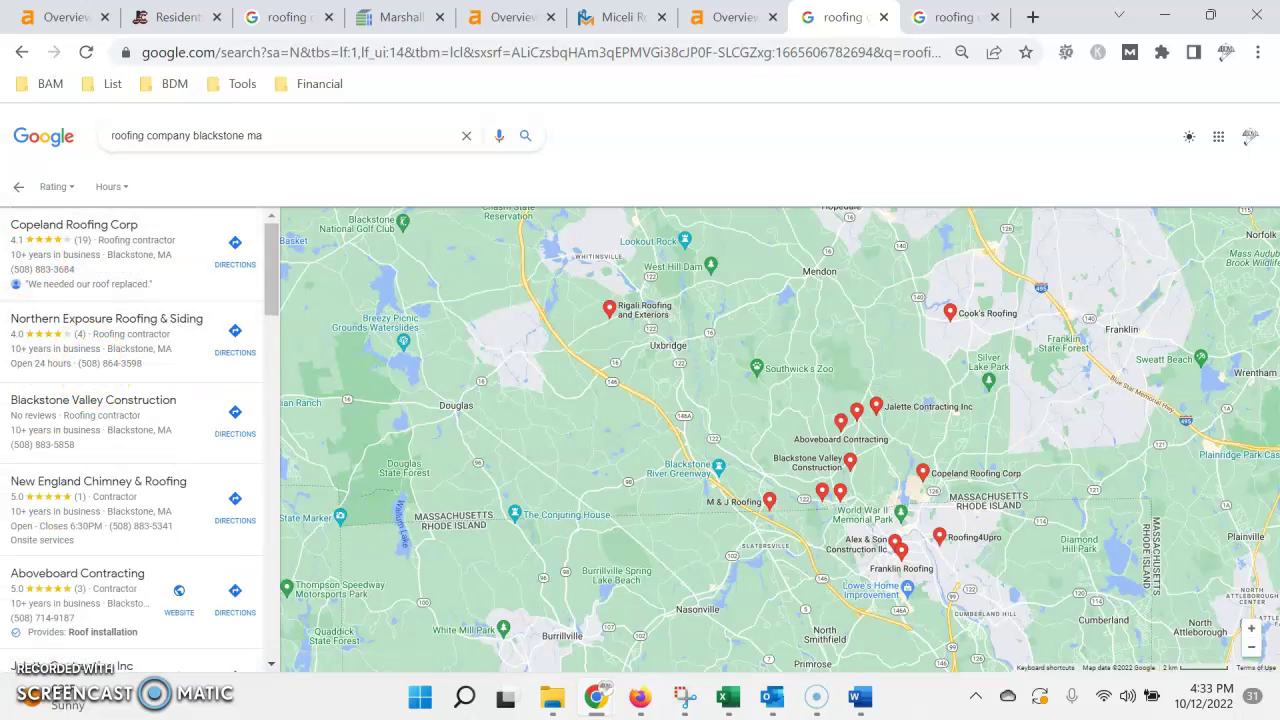
{"action": "left_click", "coordinate": [12, 188]}
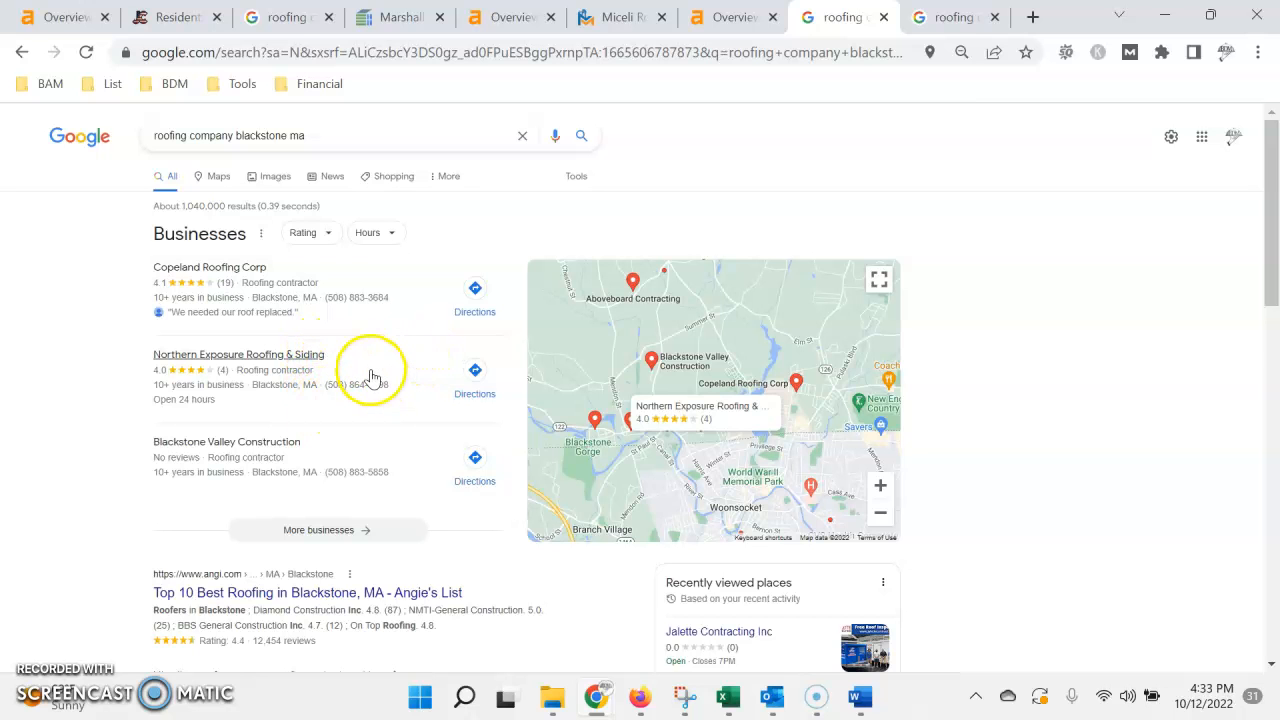
{"action": "scroll", "coordinate": [790, 375], "scroll_direction": "down", "scroll_amount": 1}
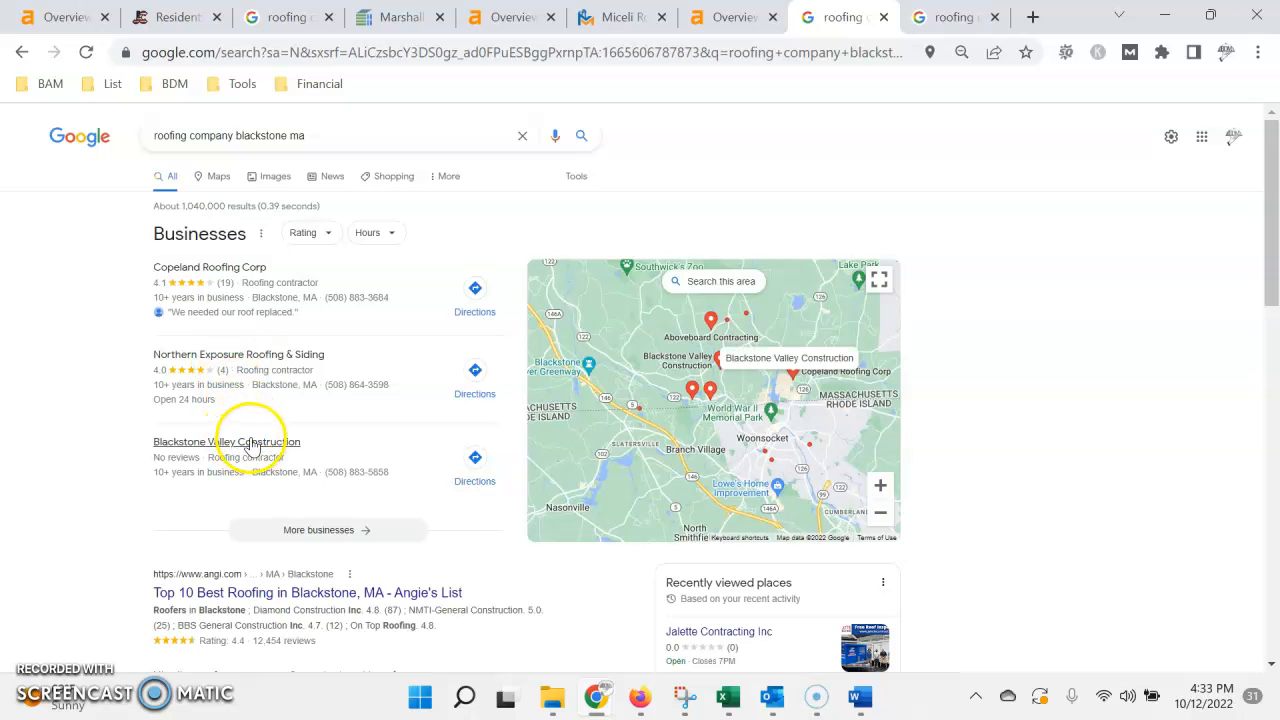
{"action": "scroll", "coordinate": [237, 399], "scroll_direction": "down", "scroll_amount": 1}
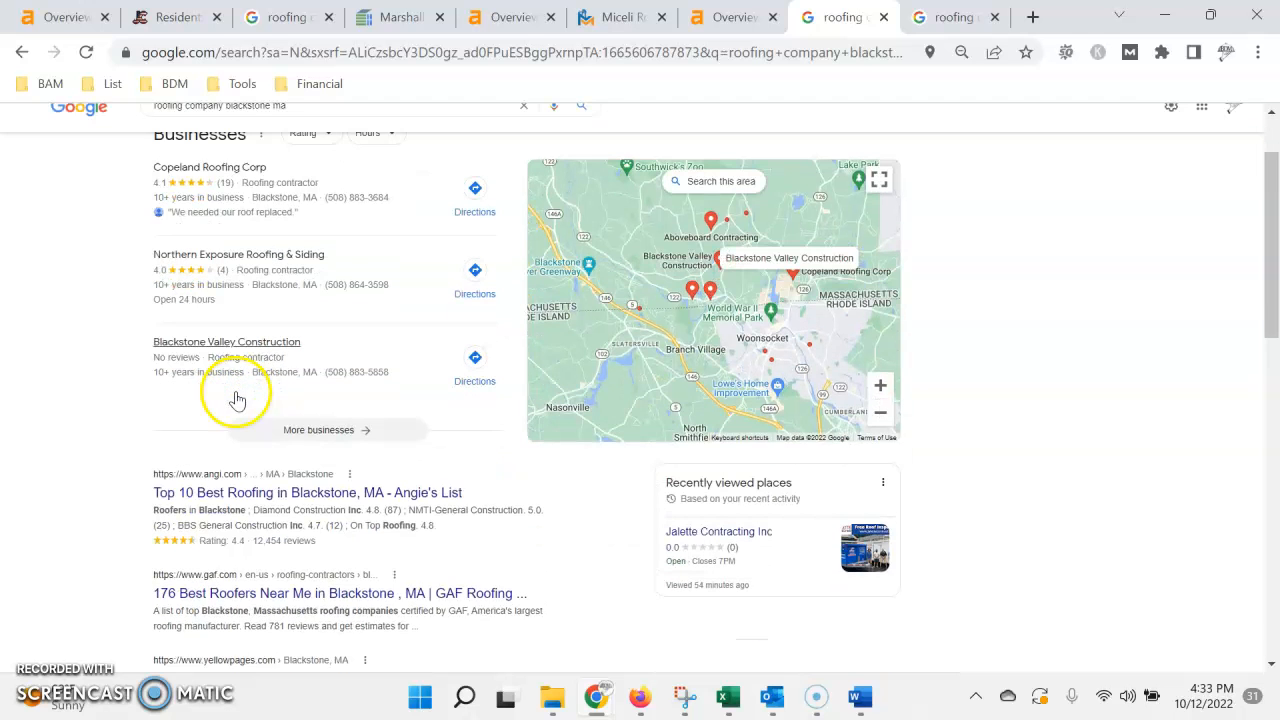
{"action": "scroll", "coordinate": [237, 380], "scroll_direction": "up", "scroll_amount": 1}
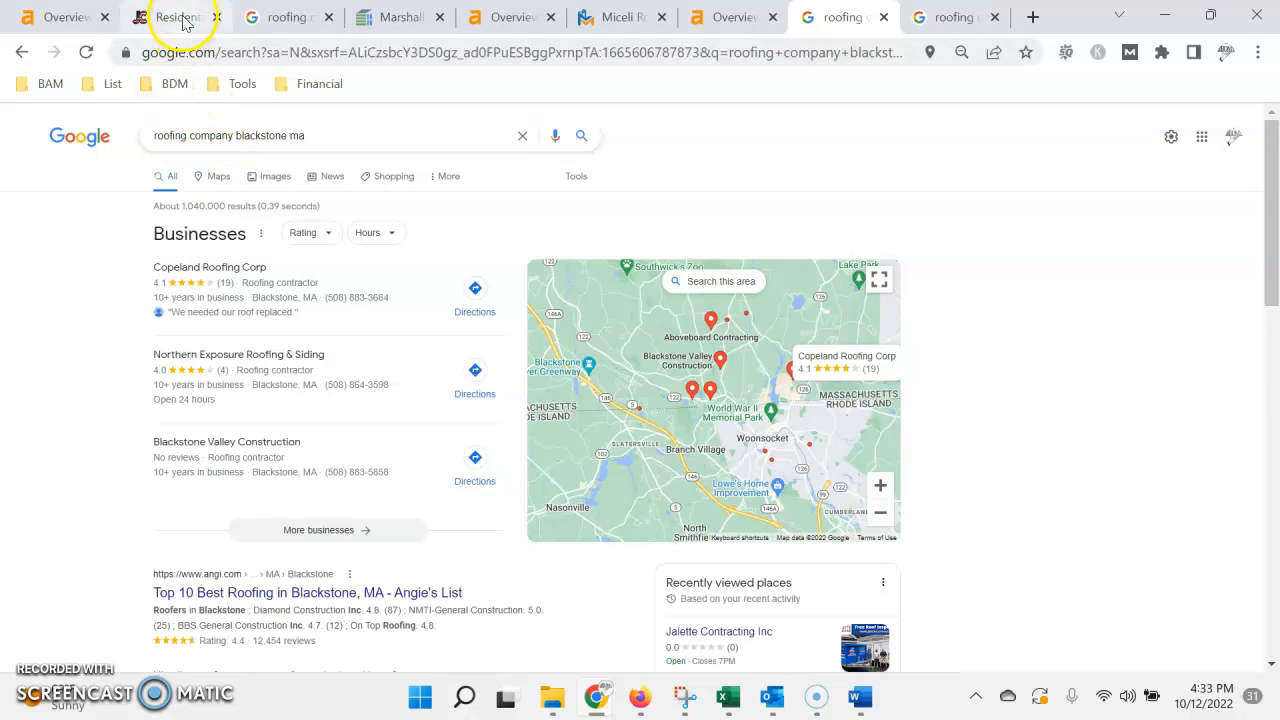
{"action": "scroll", "coordinate": [100, 125], "scroll_direction": "down", "scroll_amount": 3}
{"action": "scroll", "coordinate": [278, 412], "scroll_direction": "down", "scroll_amount": 4}
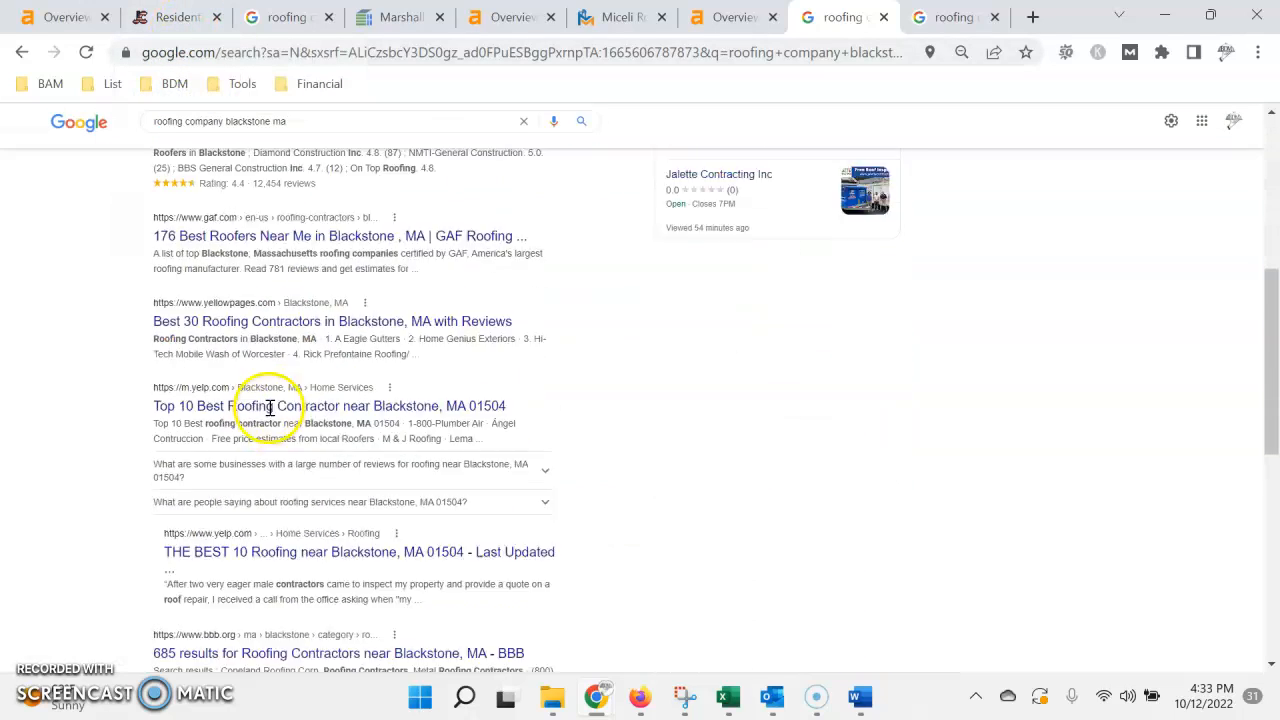
{"action": "scroll", "coordinate": [278, 412], "scroll_direction": "down", "scroll_amount": 4}
{"action": "scroll", "coordinate": [278, 412], "scroll_direction": "down", "scroll_amount": 3}
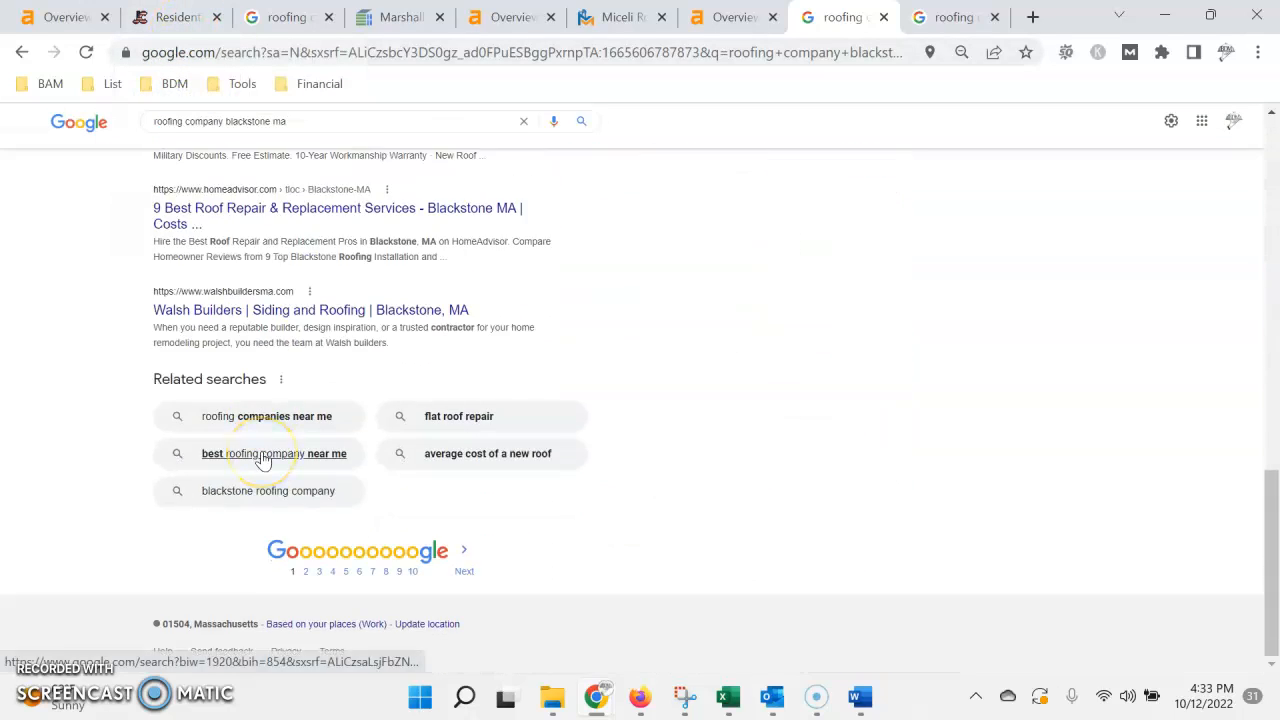
{"action": "scroll", "coordinate": [263, 458], "scroll_direction": "up", "scroll_amount": 1}
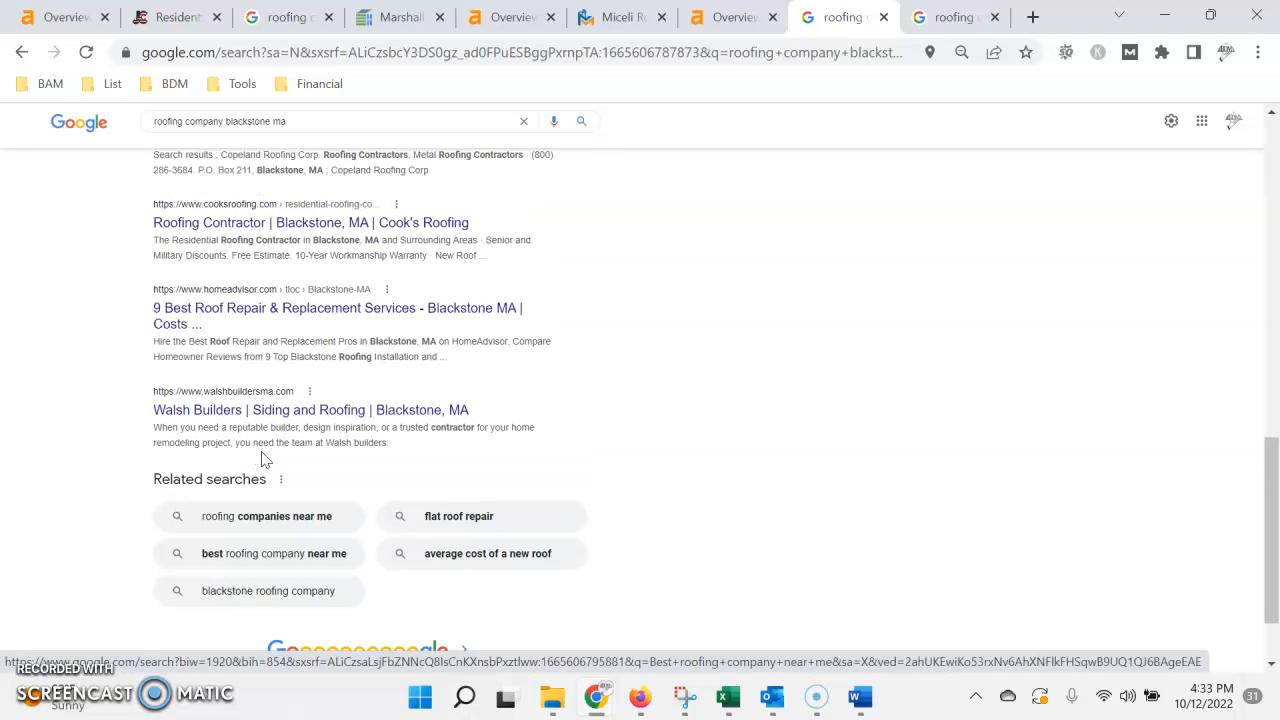
{"action": "scroll", "coordinate": [265, 458], "scroll_direction": "up", "scroll_amount": 1}
{"action": "scroll", "coordinate": [265, 458], "scroll_direction": "up", "scroll_amount": 1}
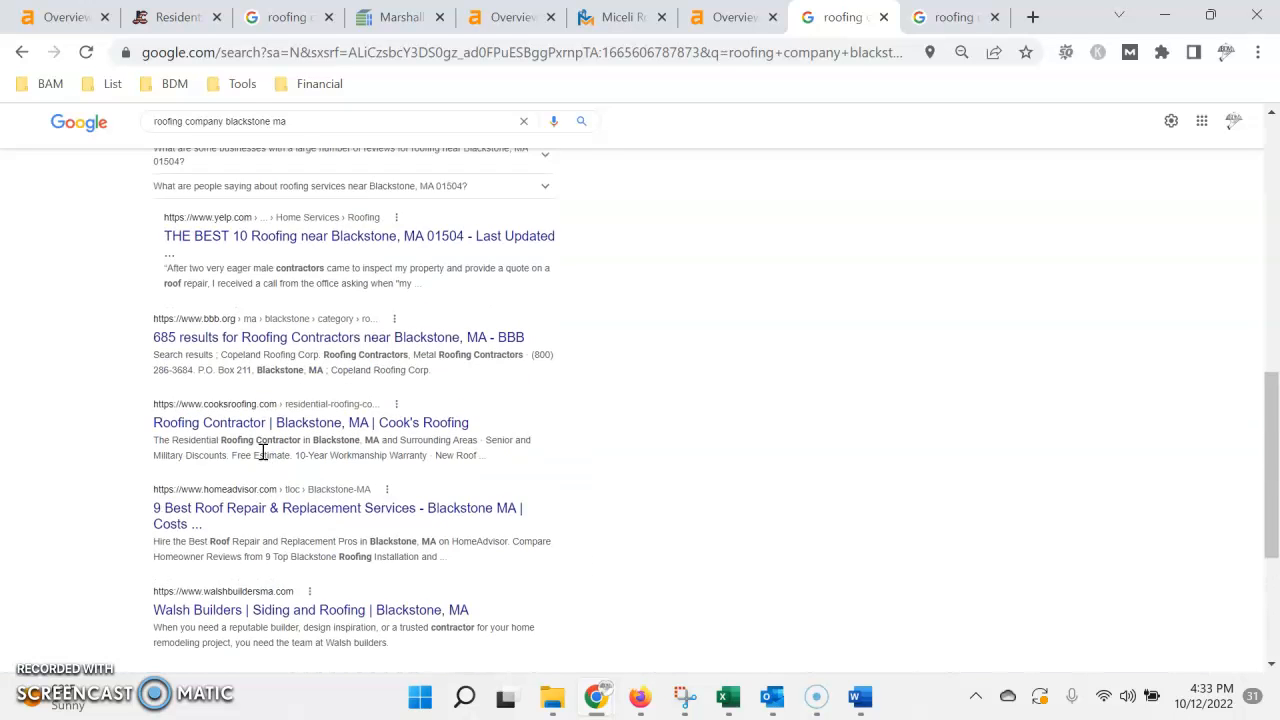
{"action": "scroll", "coordinate": [263, 452], "scroll_direction": "up", "scroll_amount": 1}
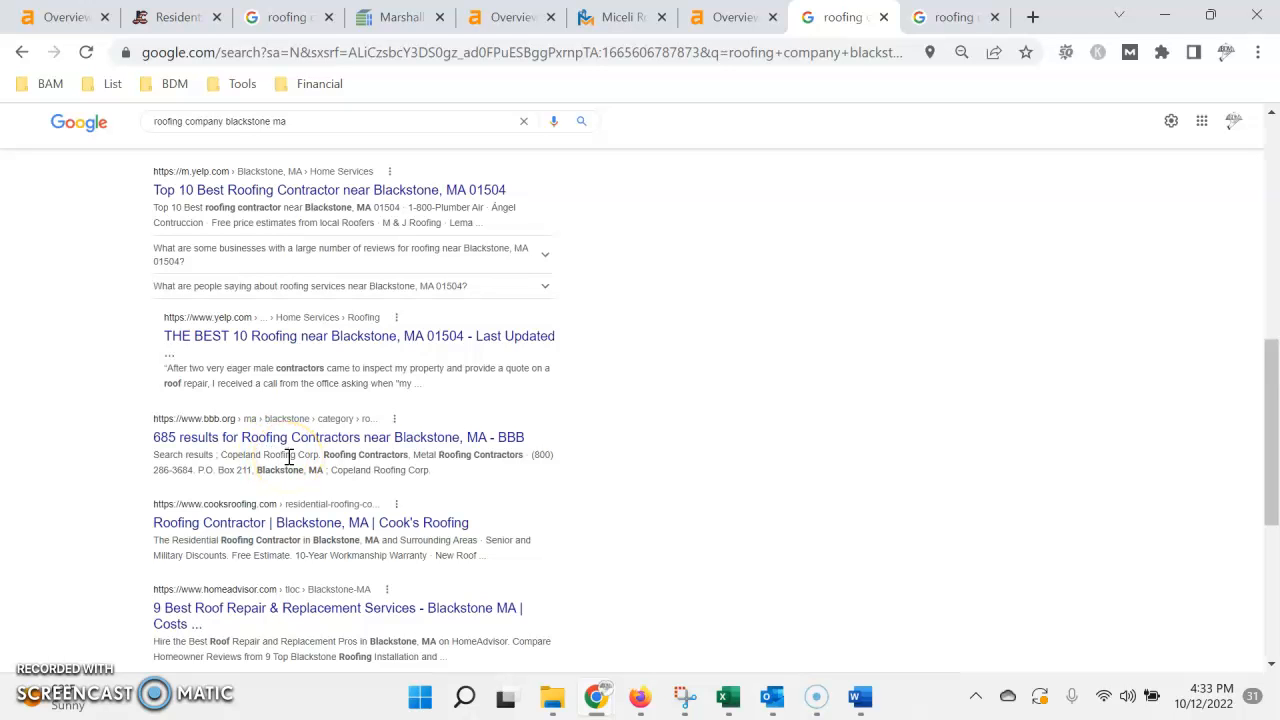
{"action": "scroll", "coordinate": [290, 458], "scroll_direction": "up", "scroll_amount": 2}
{"action": "scroll", "coordinate": [290, 458], "scroll_direction": "up", "scroll_amount": 2}
{"action": "scroll", "coordinate": [290, 458], "scroll_direction": "up", "scroll_amount": 2}
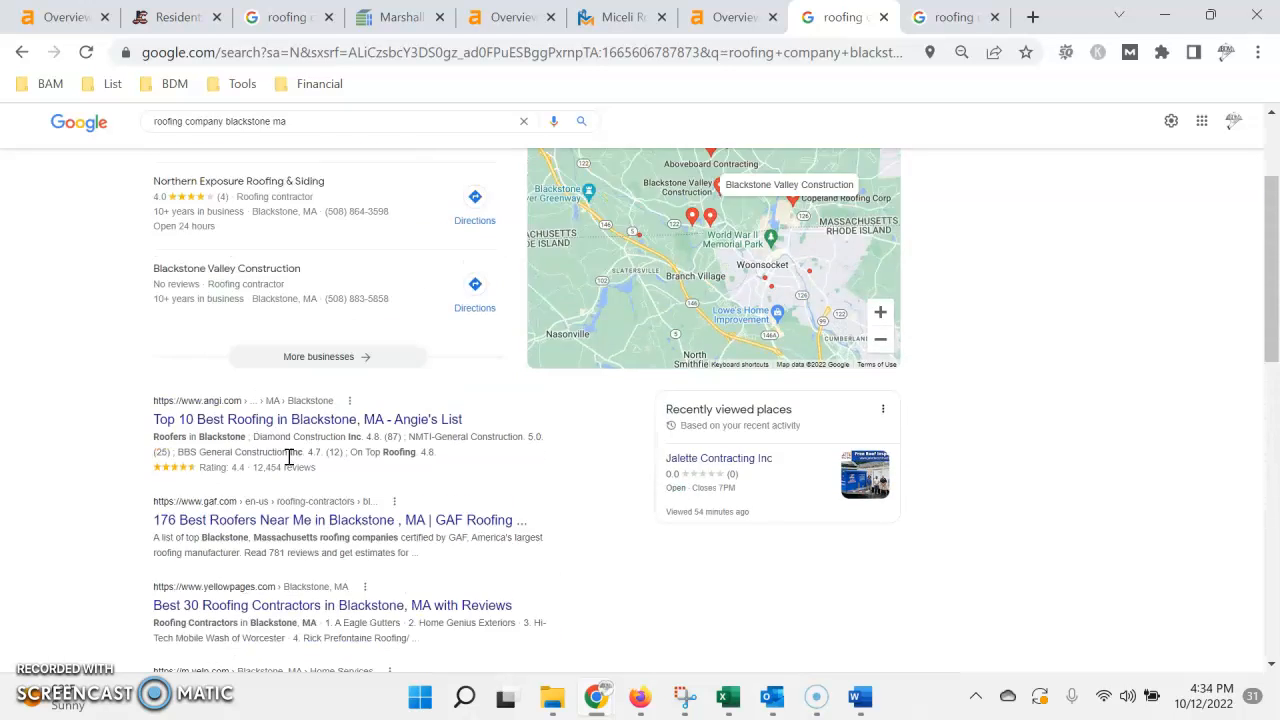
{"action": "scroll", "coordinate": [330, 450], "scroll_direction": "up", "scroll_amount": 1}
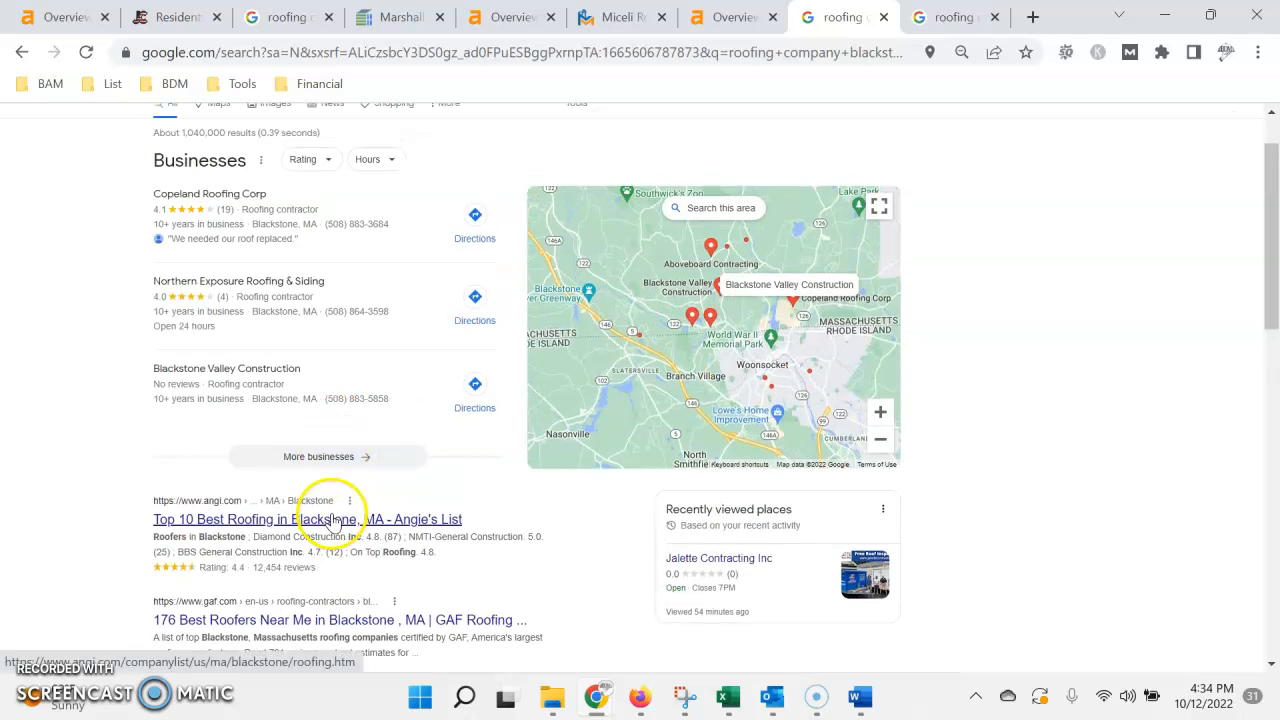
Compare Marshall's and Miceli Roofing's overviews, then view Miceli's 67 organic keywords list
{"action": "left_click", "coordinate": [510, 17]}
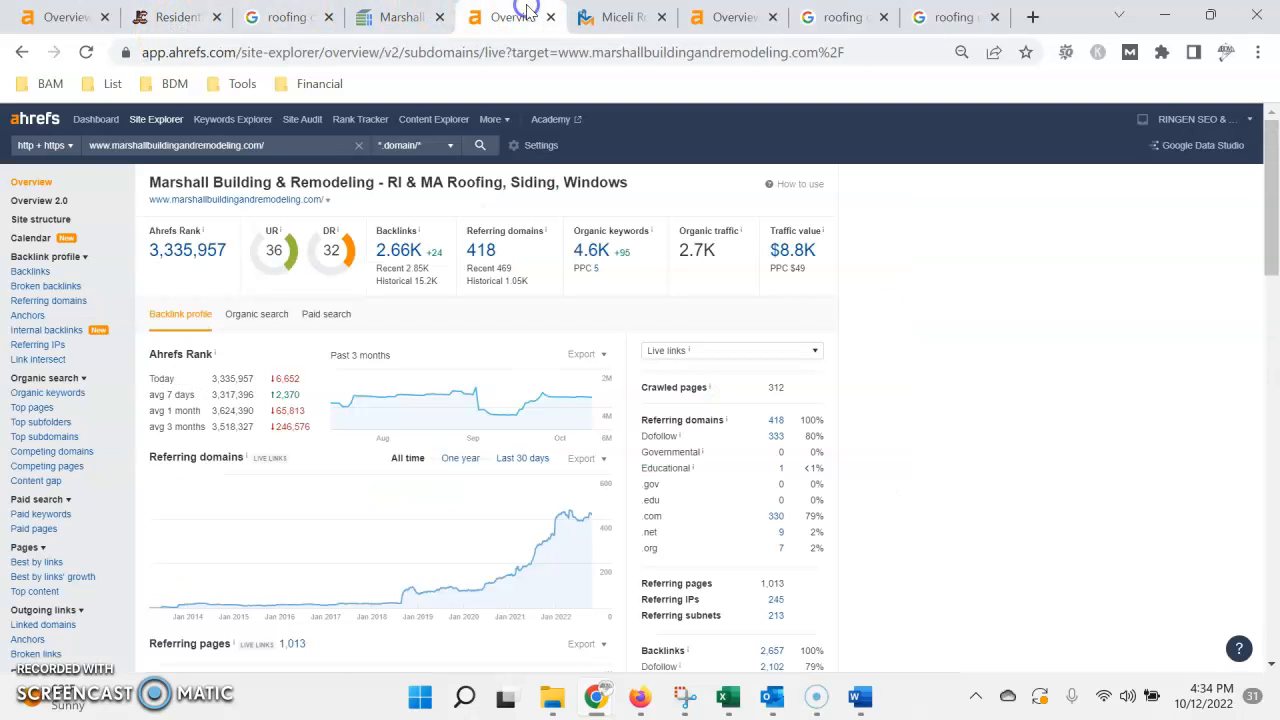
{"action": "left_click", "coordinate": [715, 17]}
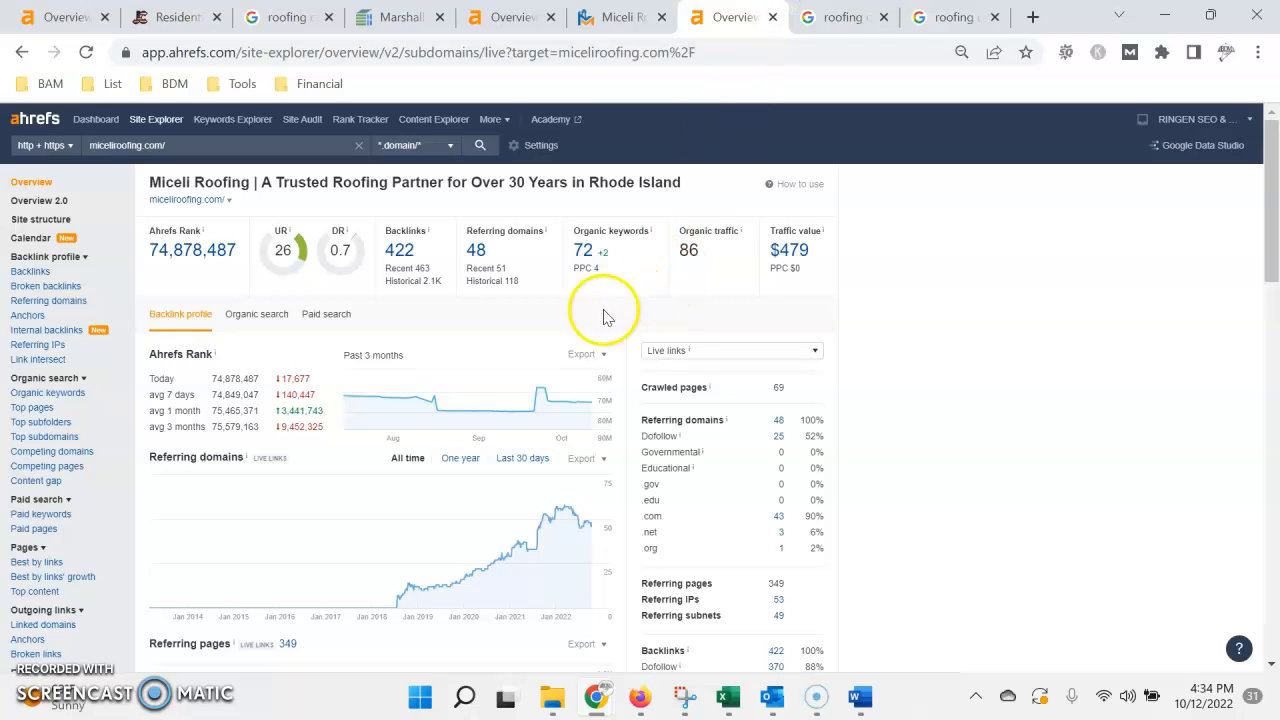
{"action": "left_click", "coordinate": [583, 250]}
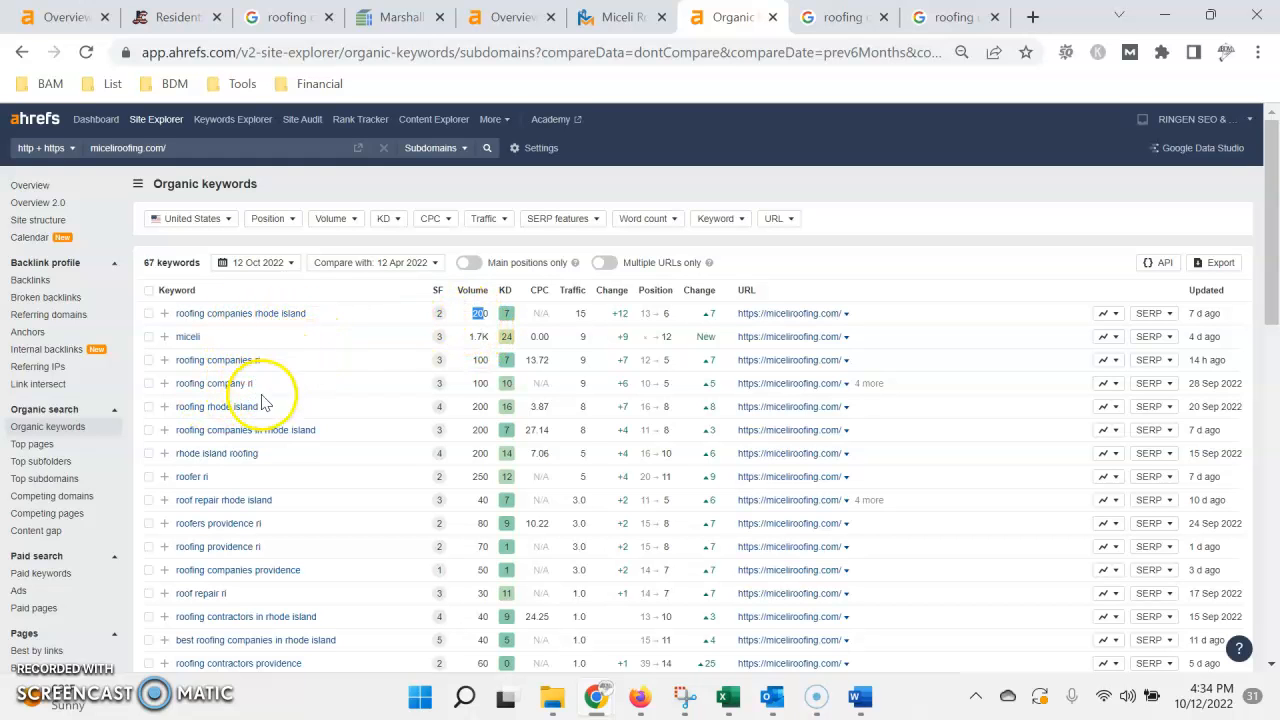
{"action": "scroll", "coordinate": [316, 402], "scroll_direction": "down", "scroll_amount": 5}
{"action": "scroll", "coordinate": [320, 370], "scroll_direction": "down", "scroll_amount": 3}
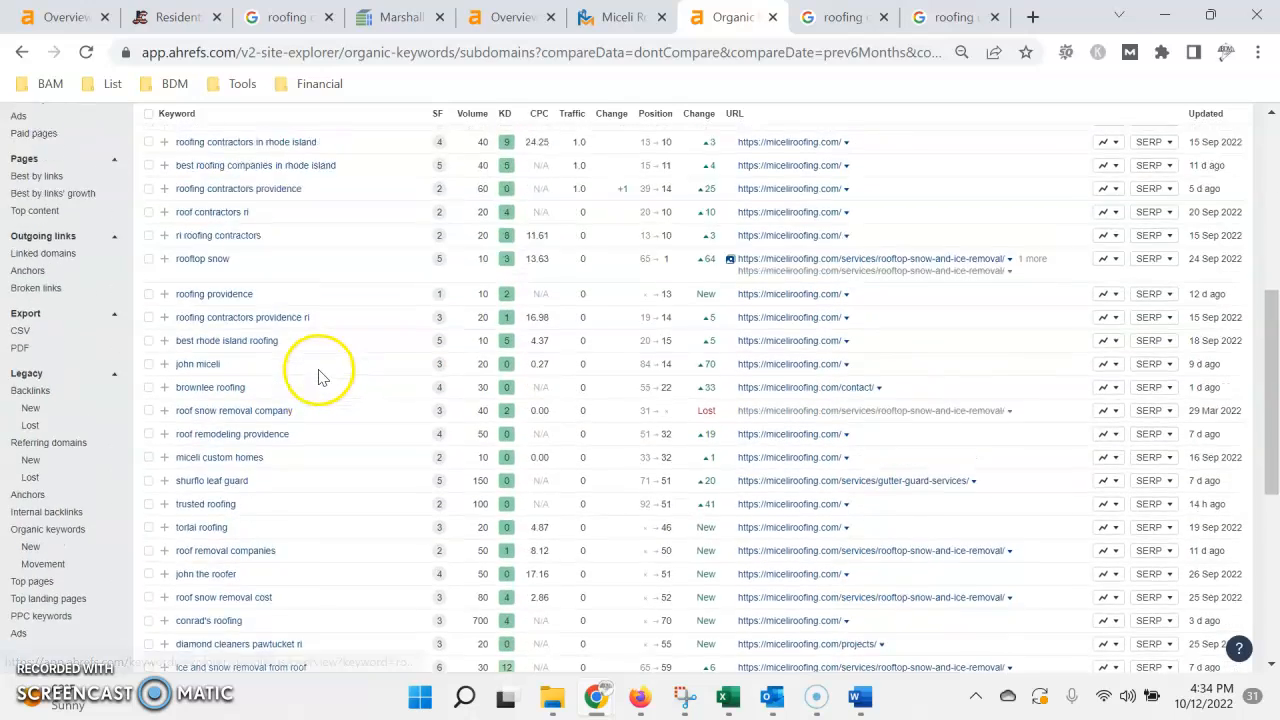
{"action": "scroll", "coordinate": [320, 370], "scroll_direction": "up", "scroll_amount": 8}
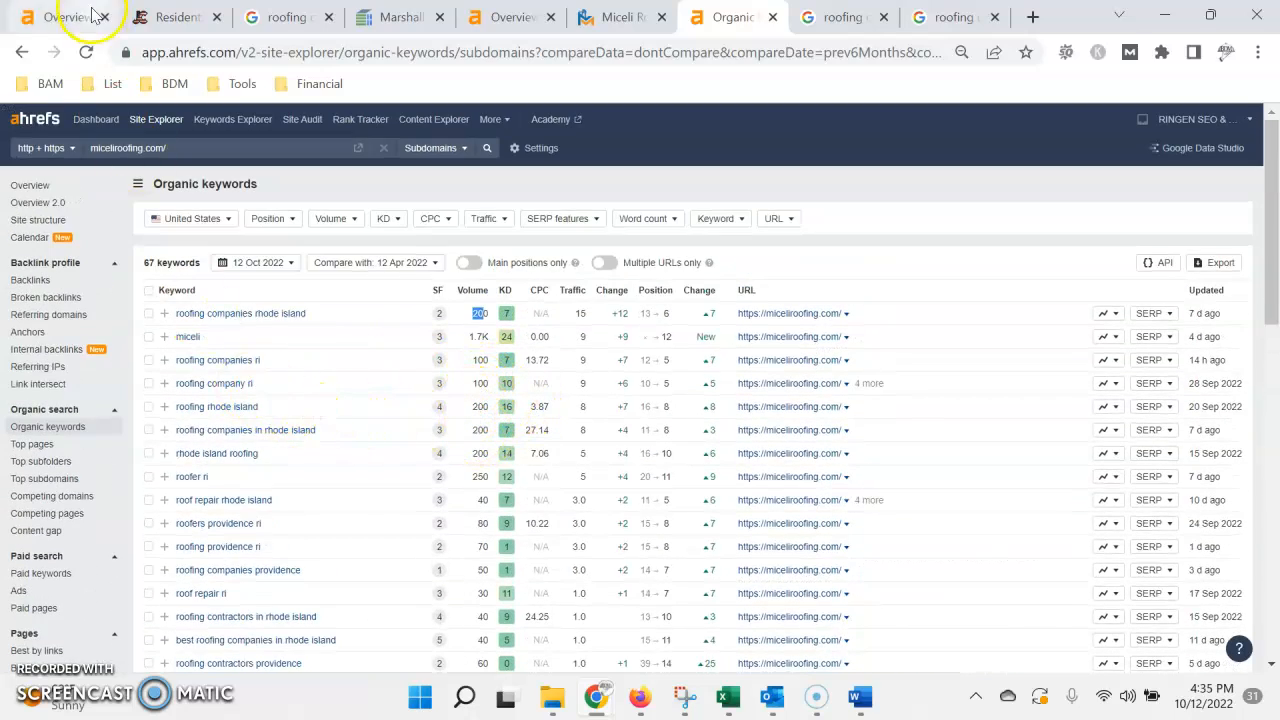
Review Jalette's roofing installation page against the 'roofing company ri' Google results
{"action": "left_click", "coordinate": [167, 10]}
{"action": "scroll", "coordinate": [283, 400], "scroll_direction": "down", "scroll_amount": 3}
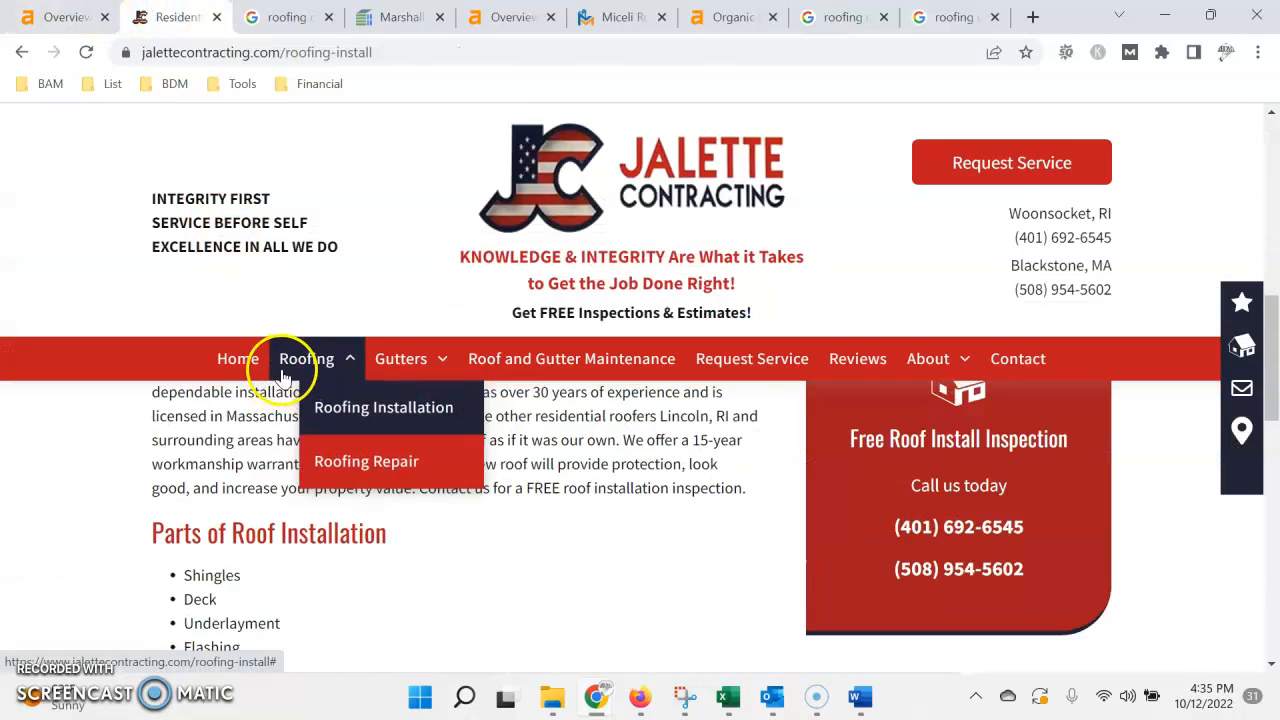
{"action": "scroll", "coordinate": [283, 460], "scroll_direction": "down", "scroll_amount": 2}
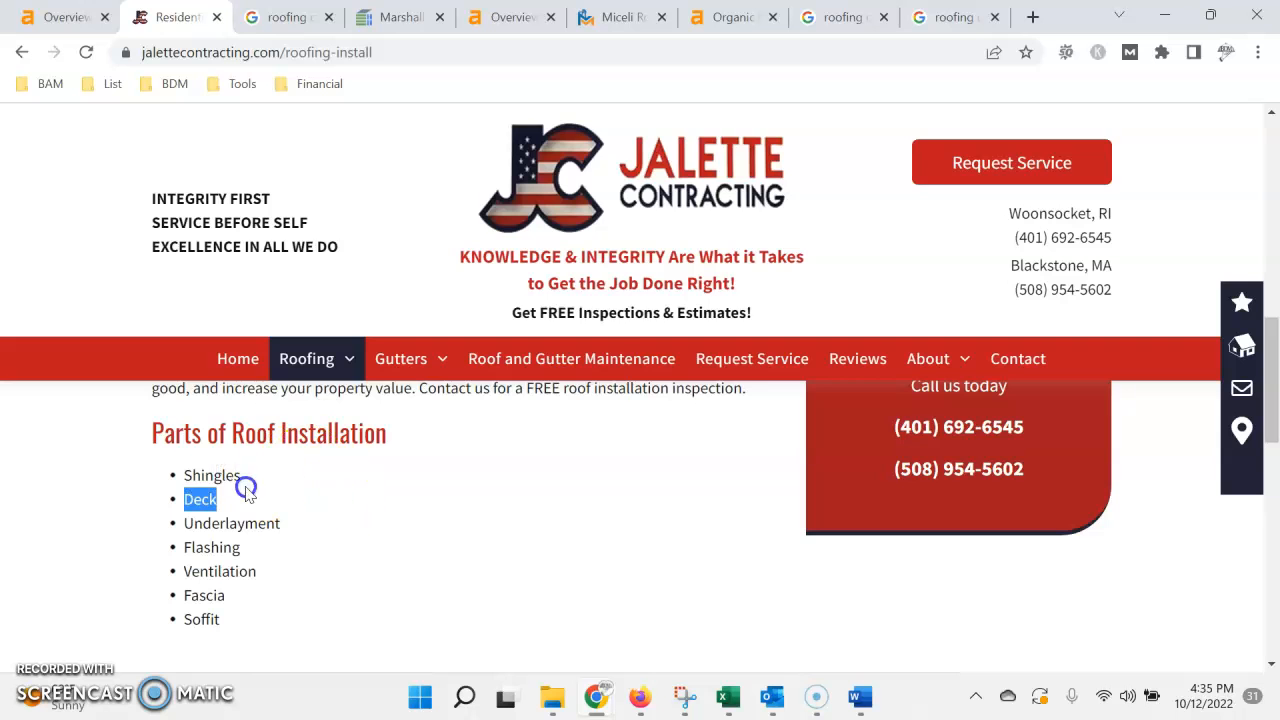
{"action": "scroll", "coordinate": [290, 465], "scroll_direction": "up", "scroll_amount": 5}
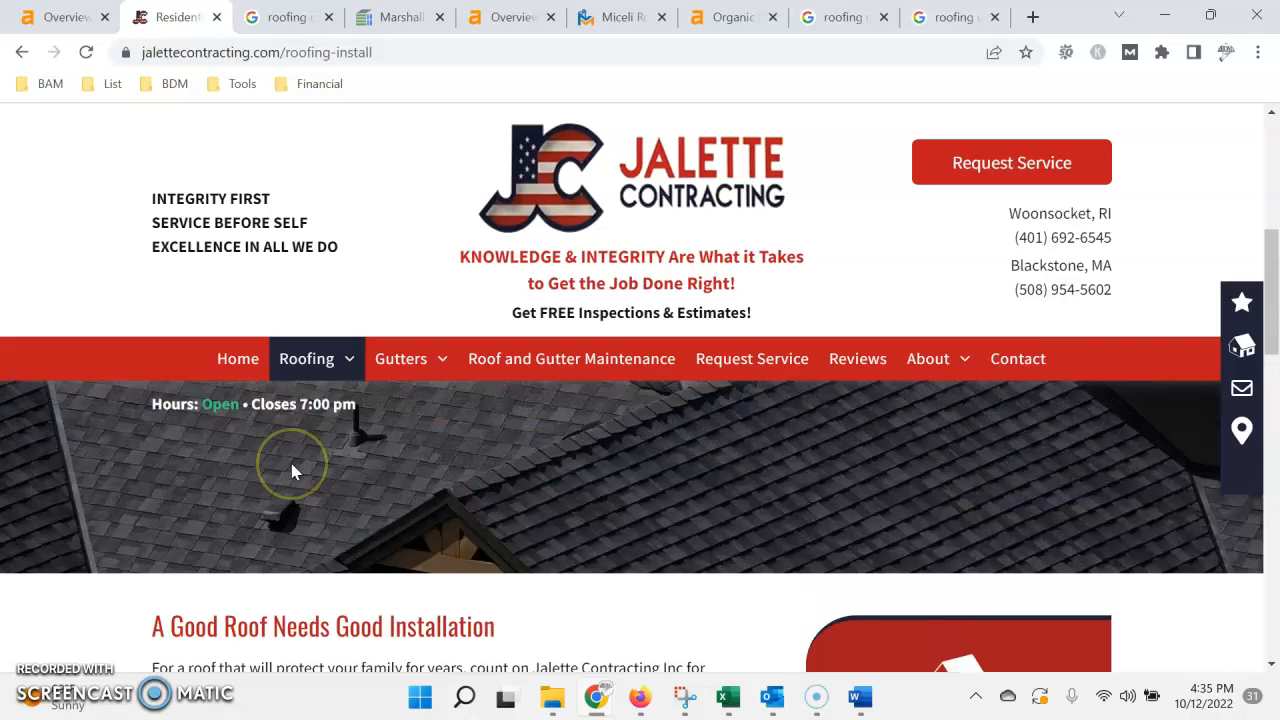
{"action": "scroll", "coordinate": [290, 465], "scroll_direction": "up", "scroll_amount": 5}
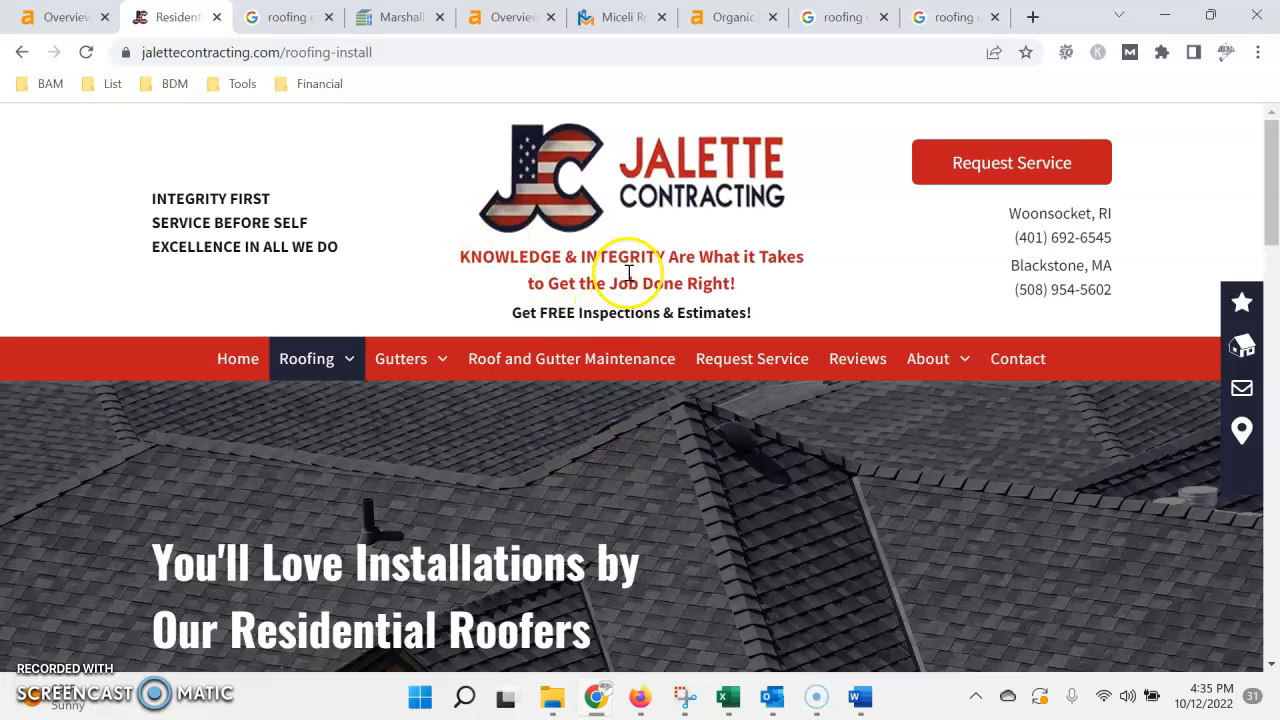
{"action": "left_click", "coordinate": [253, 17]}
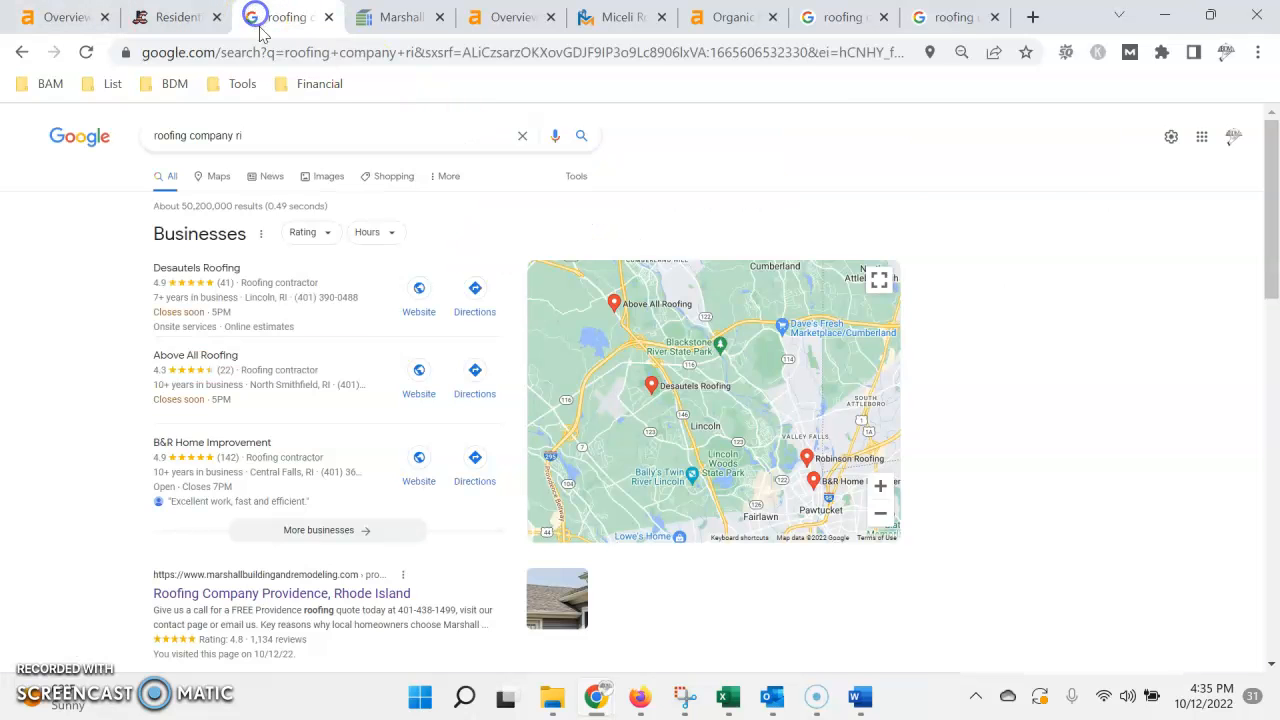
{"action": "scroll", "coordinate": [290, 370], "scroll_direction": "down", "scroll_amount": 5}
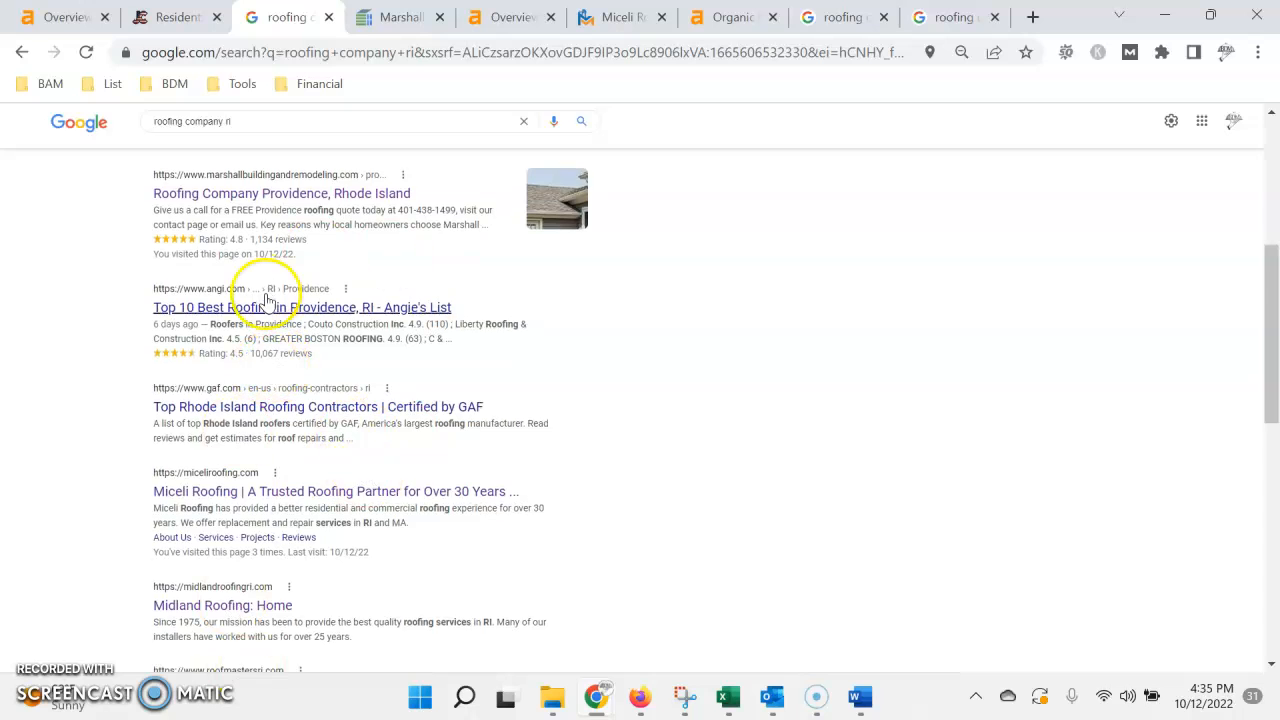
{"action": "scroll", "coordinate": [270, 290], "scroll_direction": "up", "scroll_amount": 5}
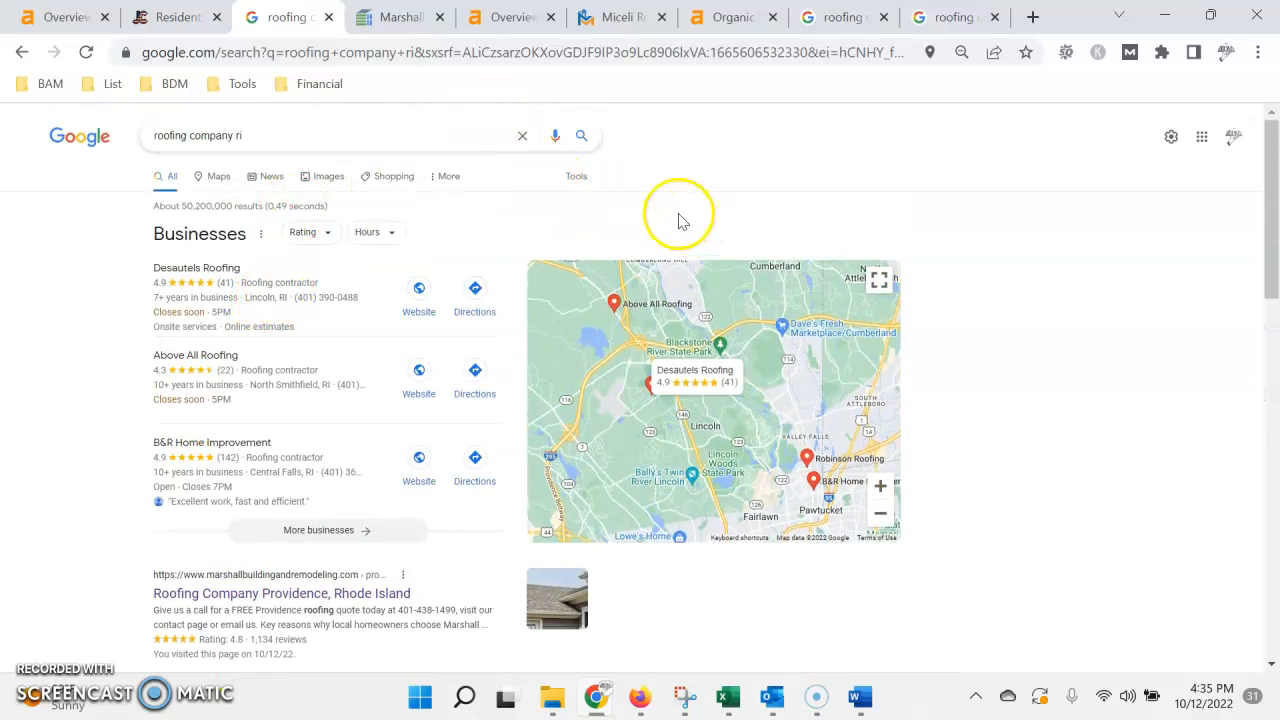
{"action": "left_click", "coordinate": [178, 17]}
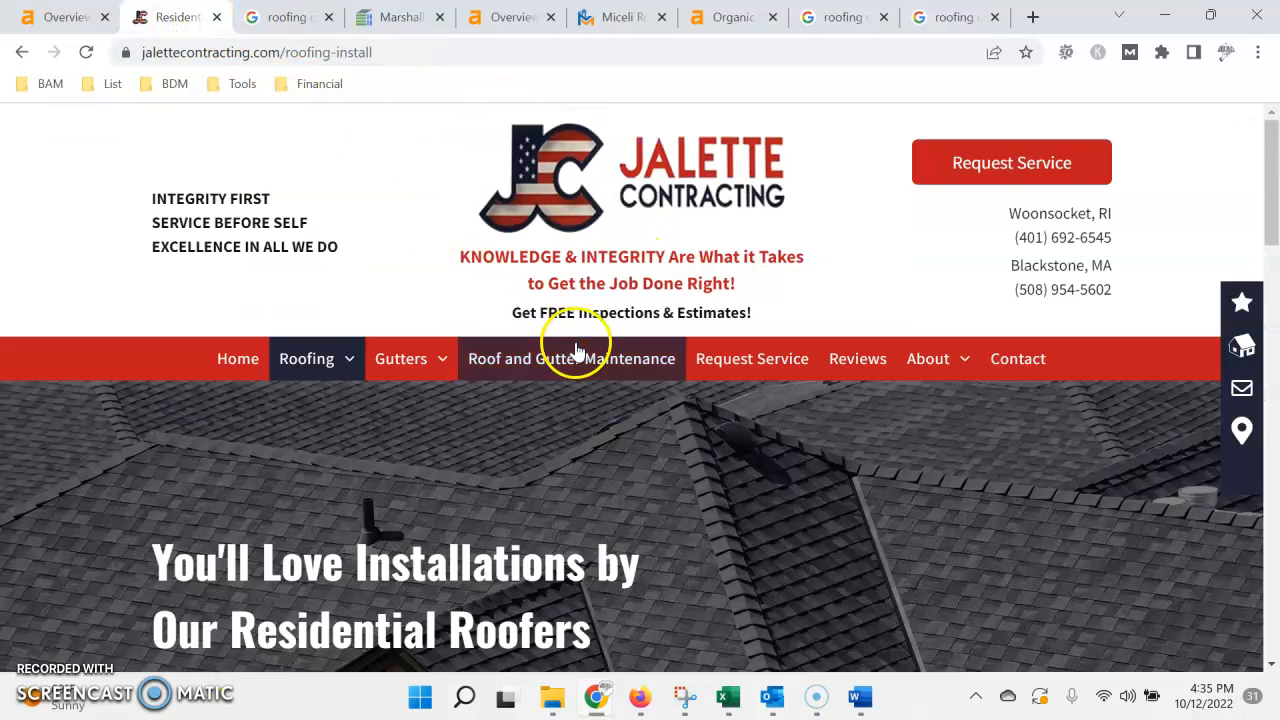
{"action": "scroll", "coordinate": [600, 358], "scroll_direction": "down", "scroll_amount": 2}
{"action": "scroll", "coordinate": [600, 400], "scroll_direction": "up", "scroll_amount": 2}
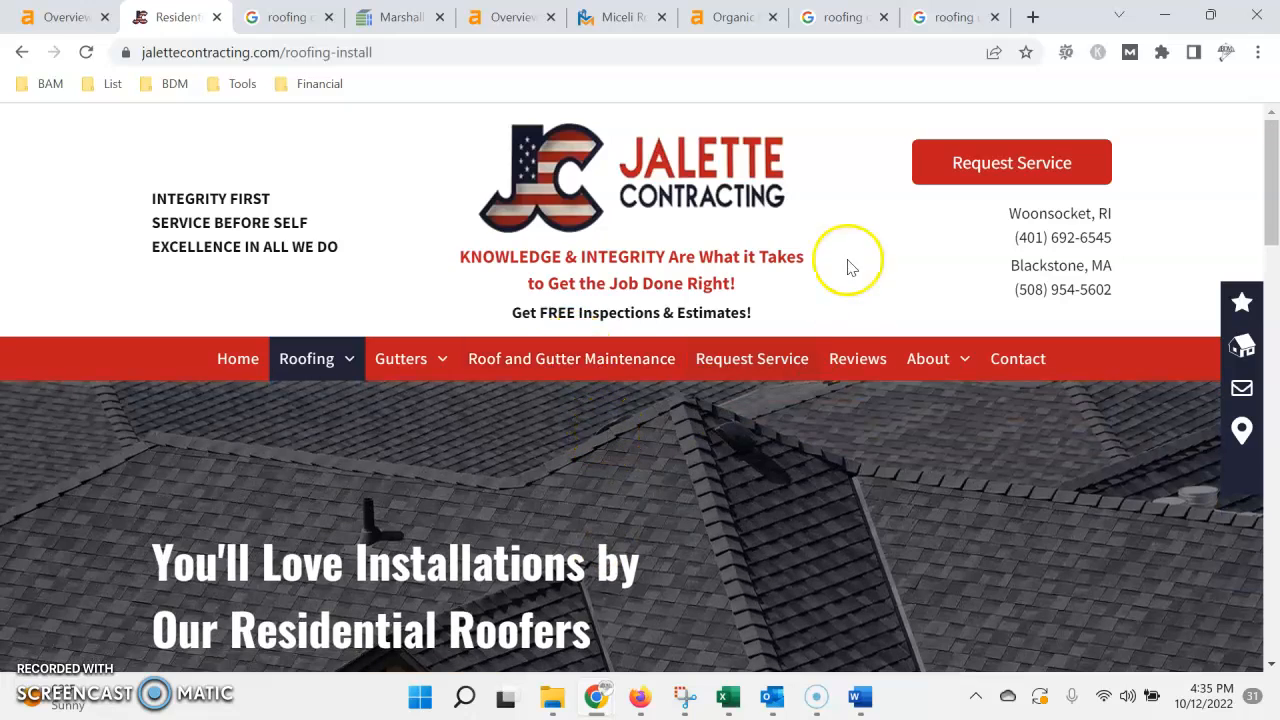
{"action": "scroll", "coordinate": [680, 630], "scroll_direction": "down", "scroll_amount": 3}
{"action": "scroll", "coordinate": [687, 618], "scroll_direction": "down", "scroll_amount": 3}
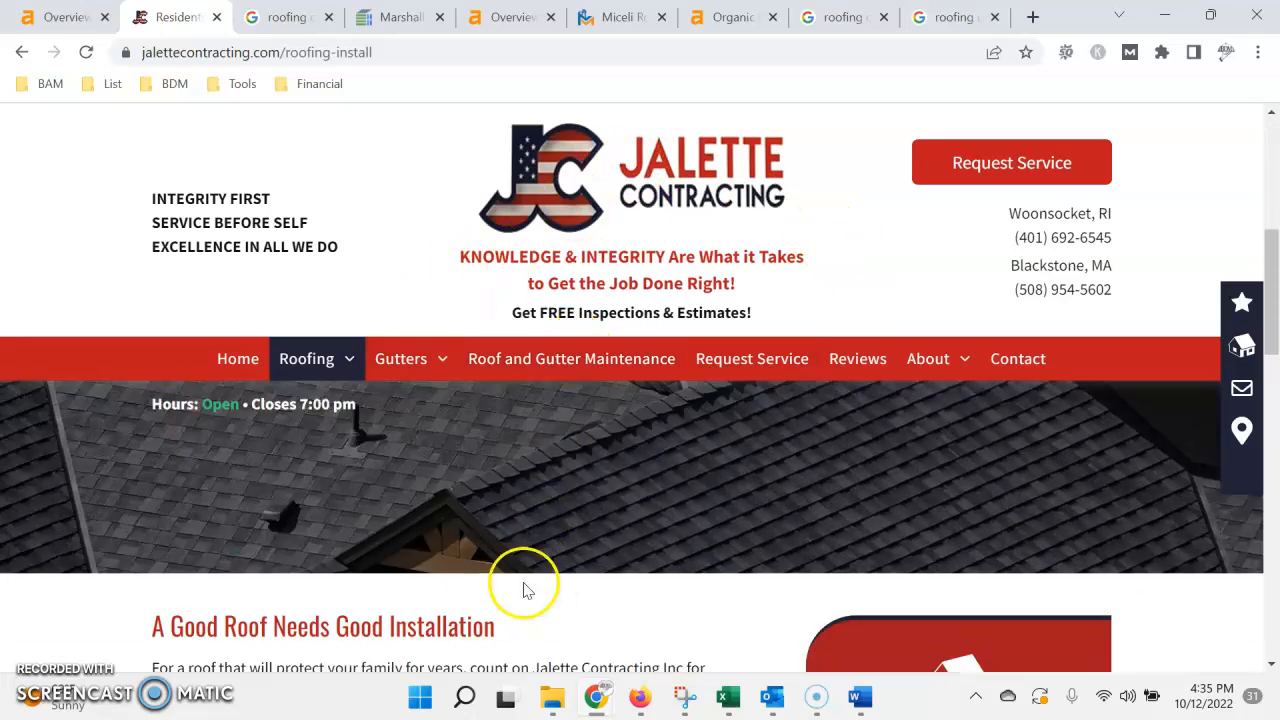
{"action": "scroll", "coordinate": [500, 570], "scroll_direction": "down", "scroll_amount": 2}
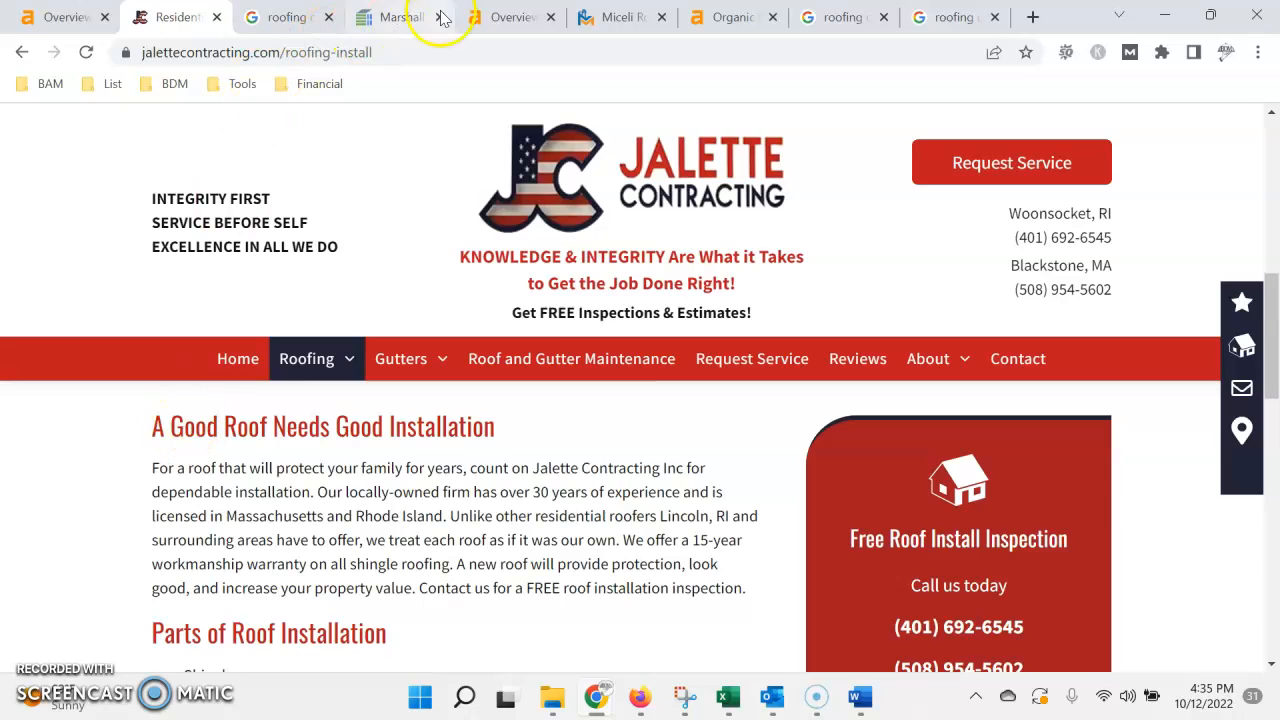
Return to Miceli Roofing's organic keywords report with 'roofing companies rhode island' at 200 volume
{"action": "left_click", "coordinate": [733, 17]}
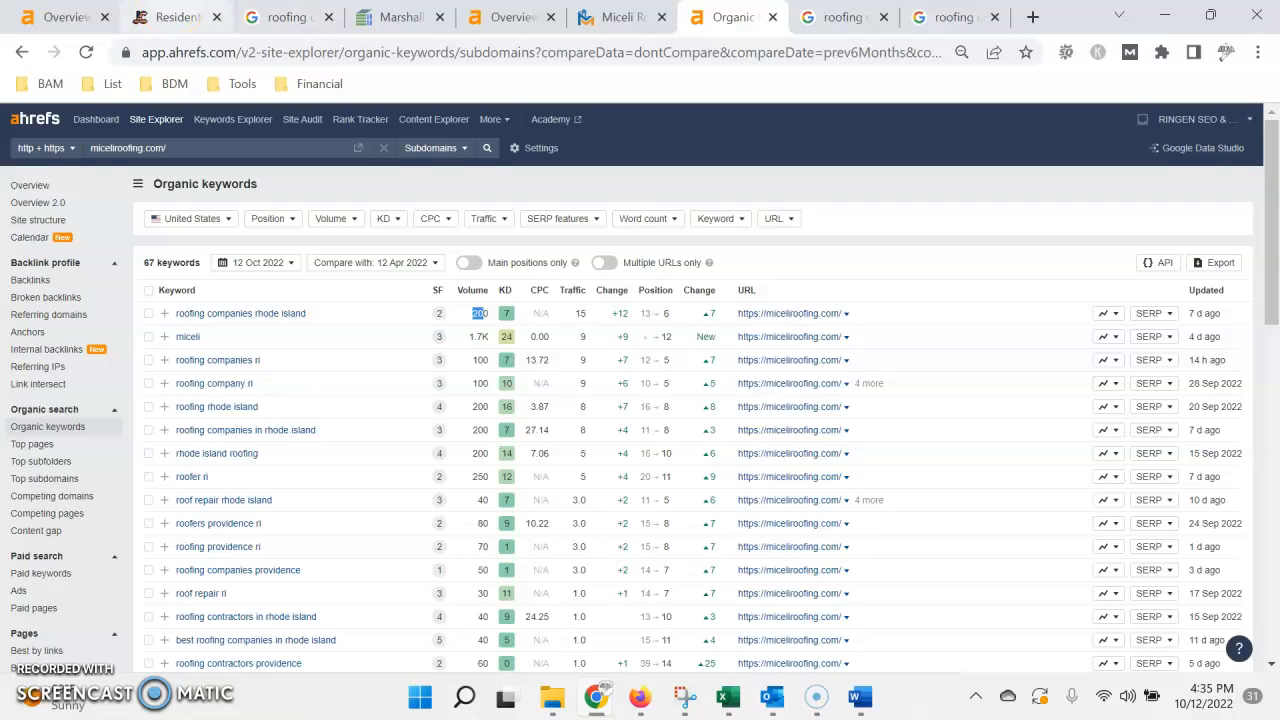
Compare Jalette's overview (13 referring domains, 1 keyword) with Marshall's and Miceli's overviews
{"action": "left_click", "coordinate": [60, 17]}
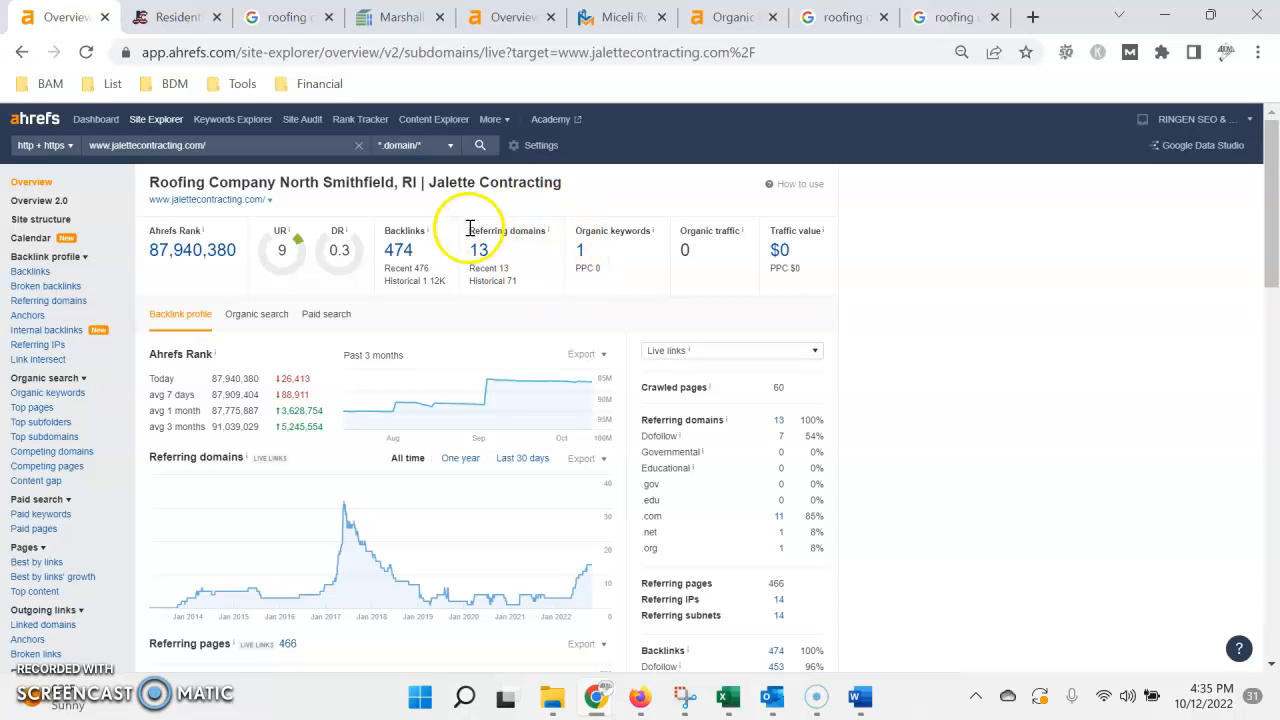
{"action": "left_click", "coordinate": [500, 17]}
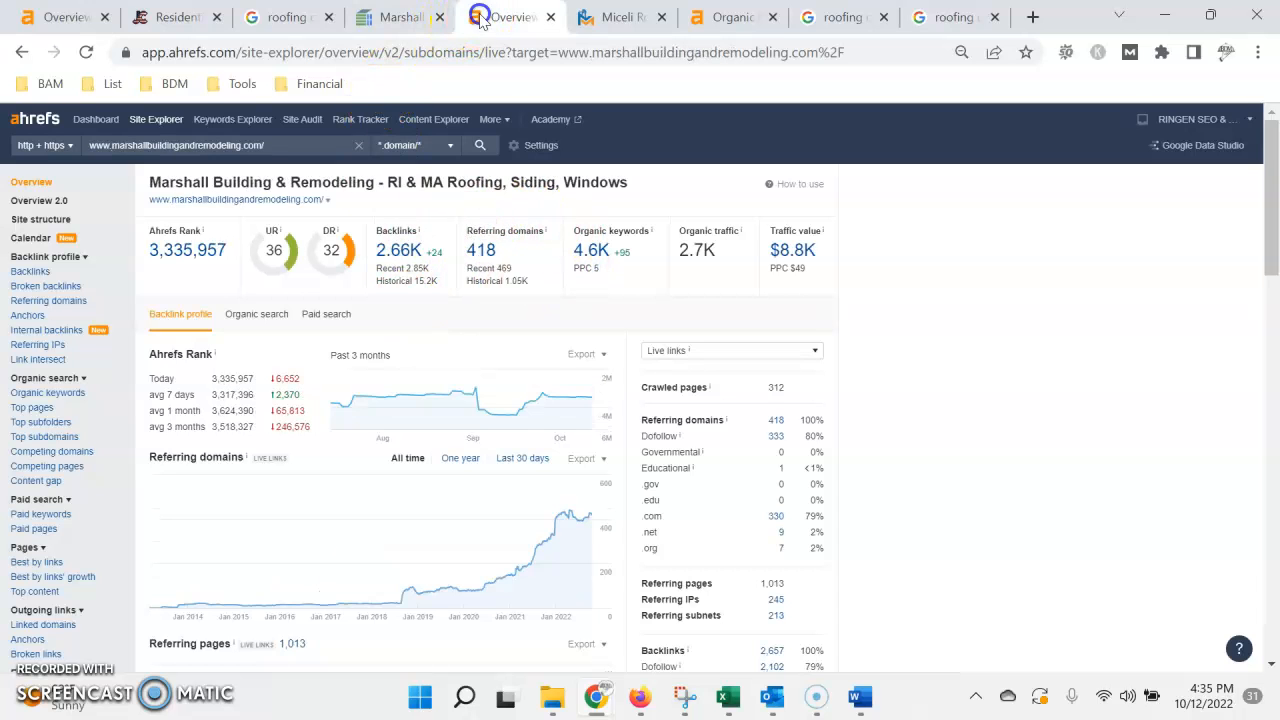
{"action": "left_click", "coordinate": [733, 17]}
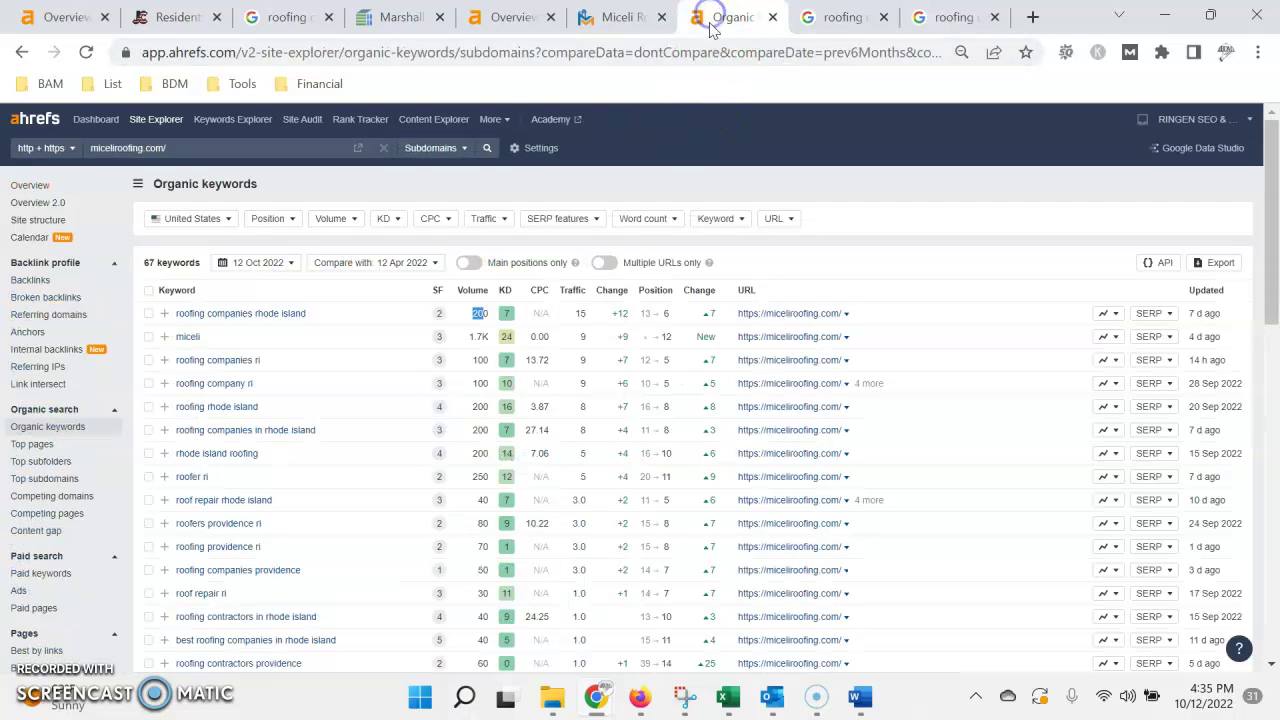
{"action": "left_click", "coordinate": [30, 186]}
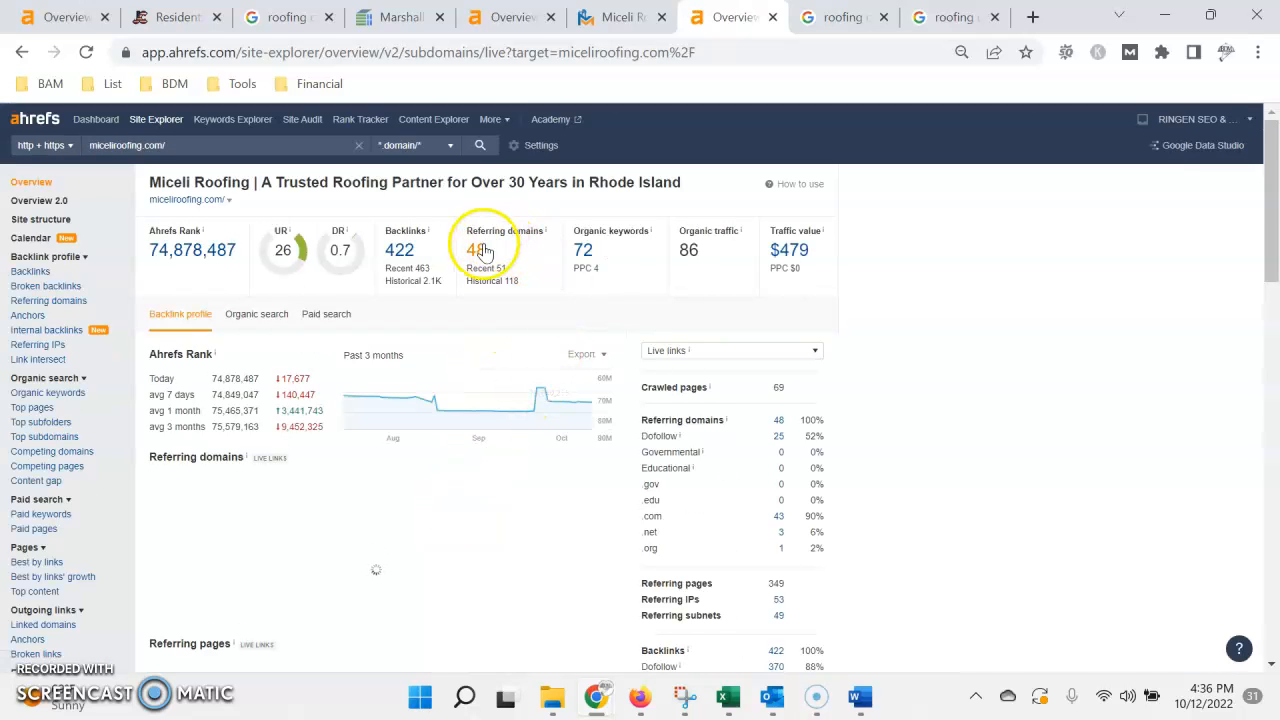
{"action": "left_click", "coordinate": [66, 17]}
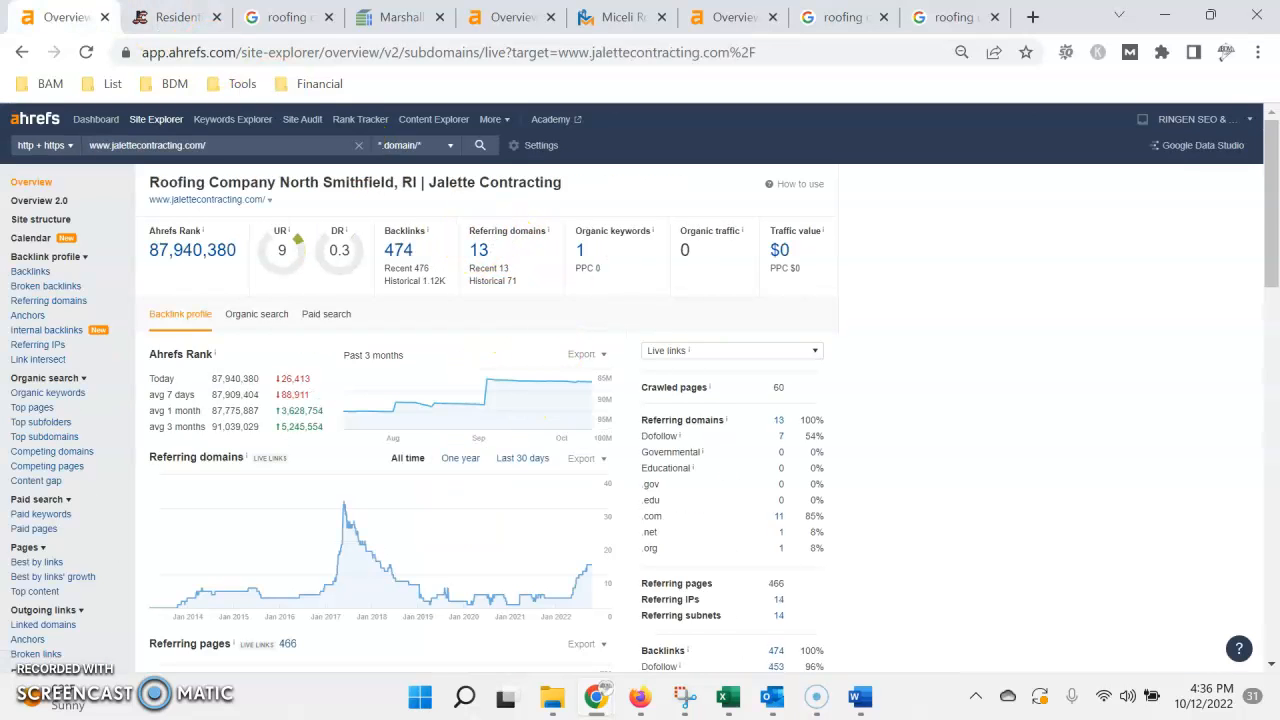